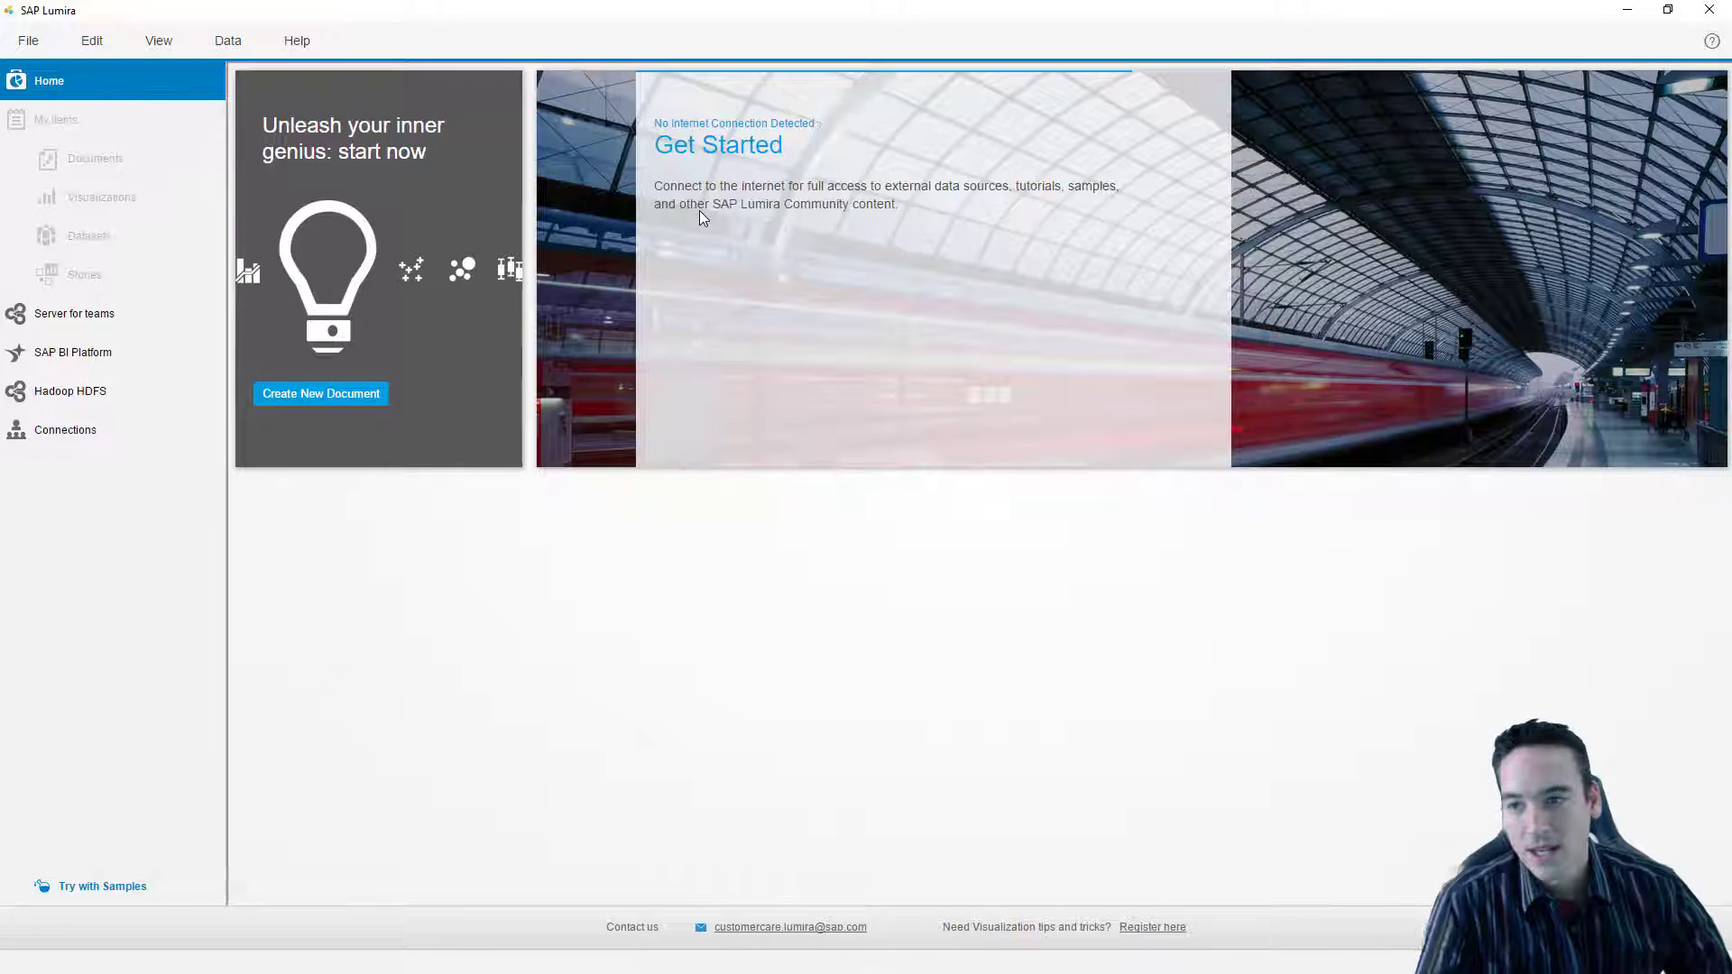
Step: Begin a new Query with SQL dataset, list all drivers including uninstalled ones, then cancel
left_click(29, 40)
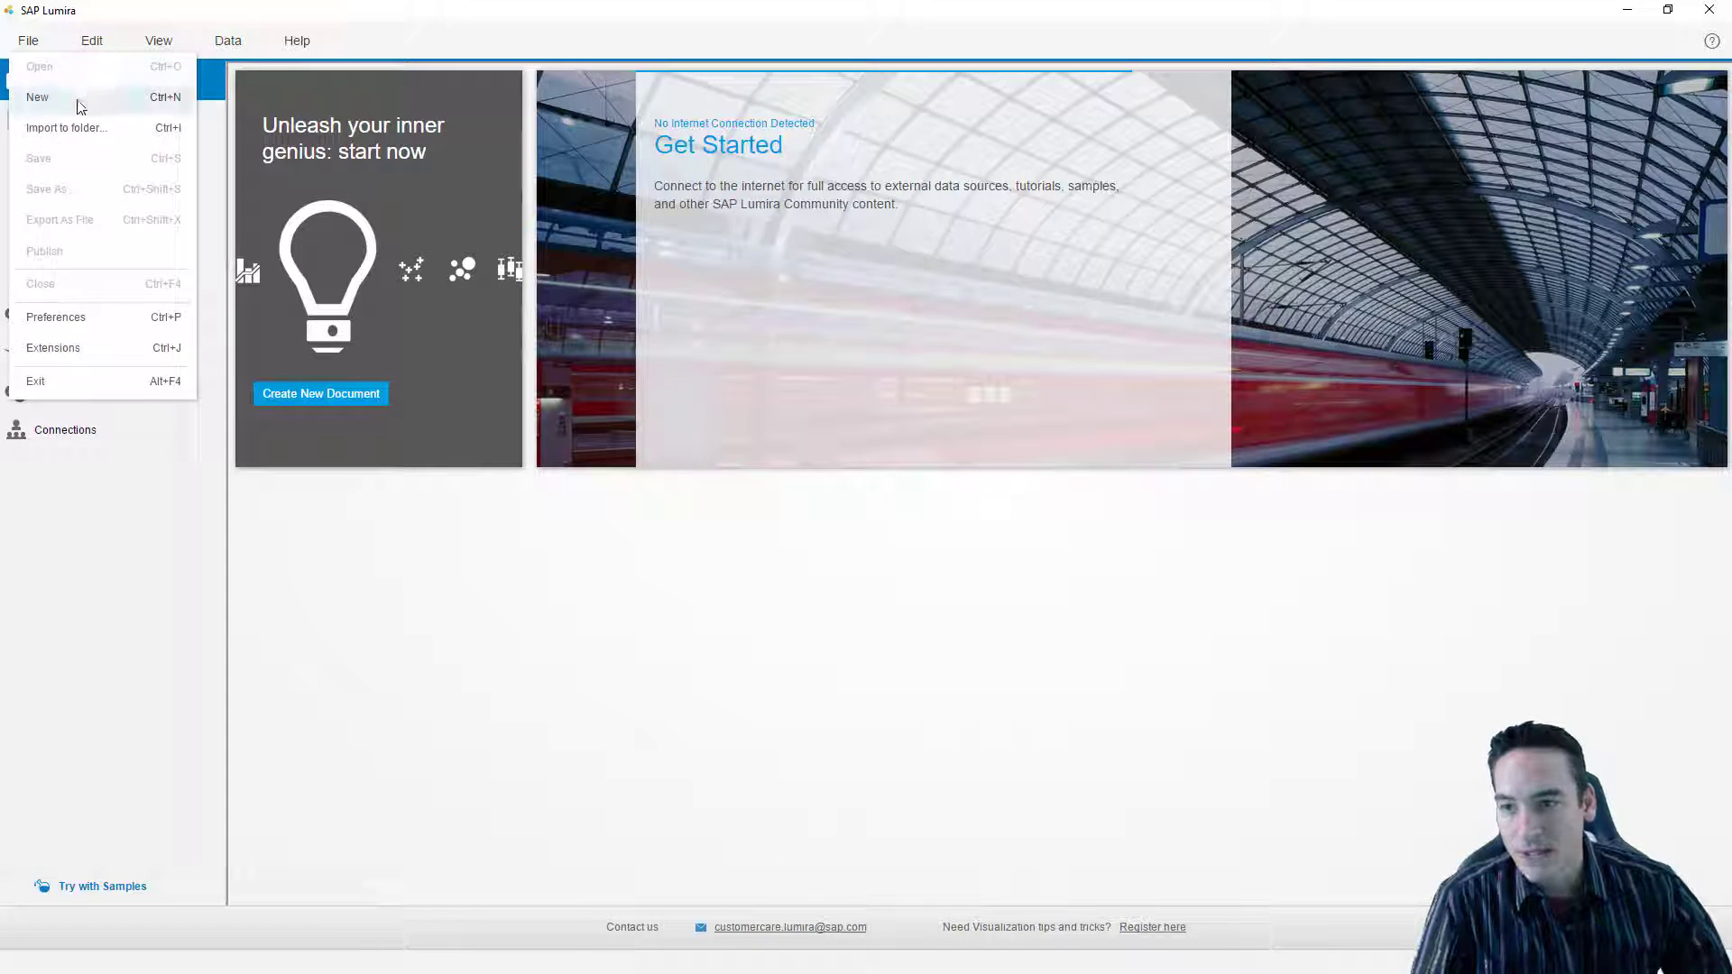
left_click(77, 100)
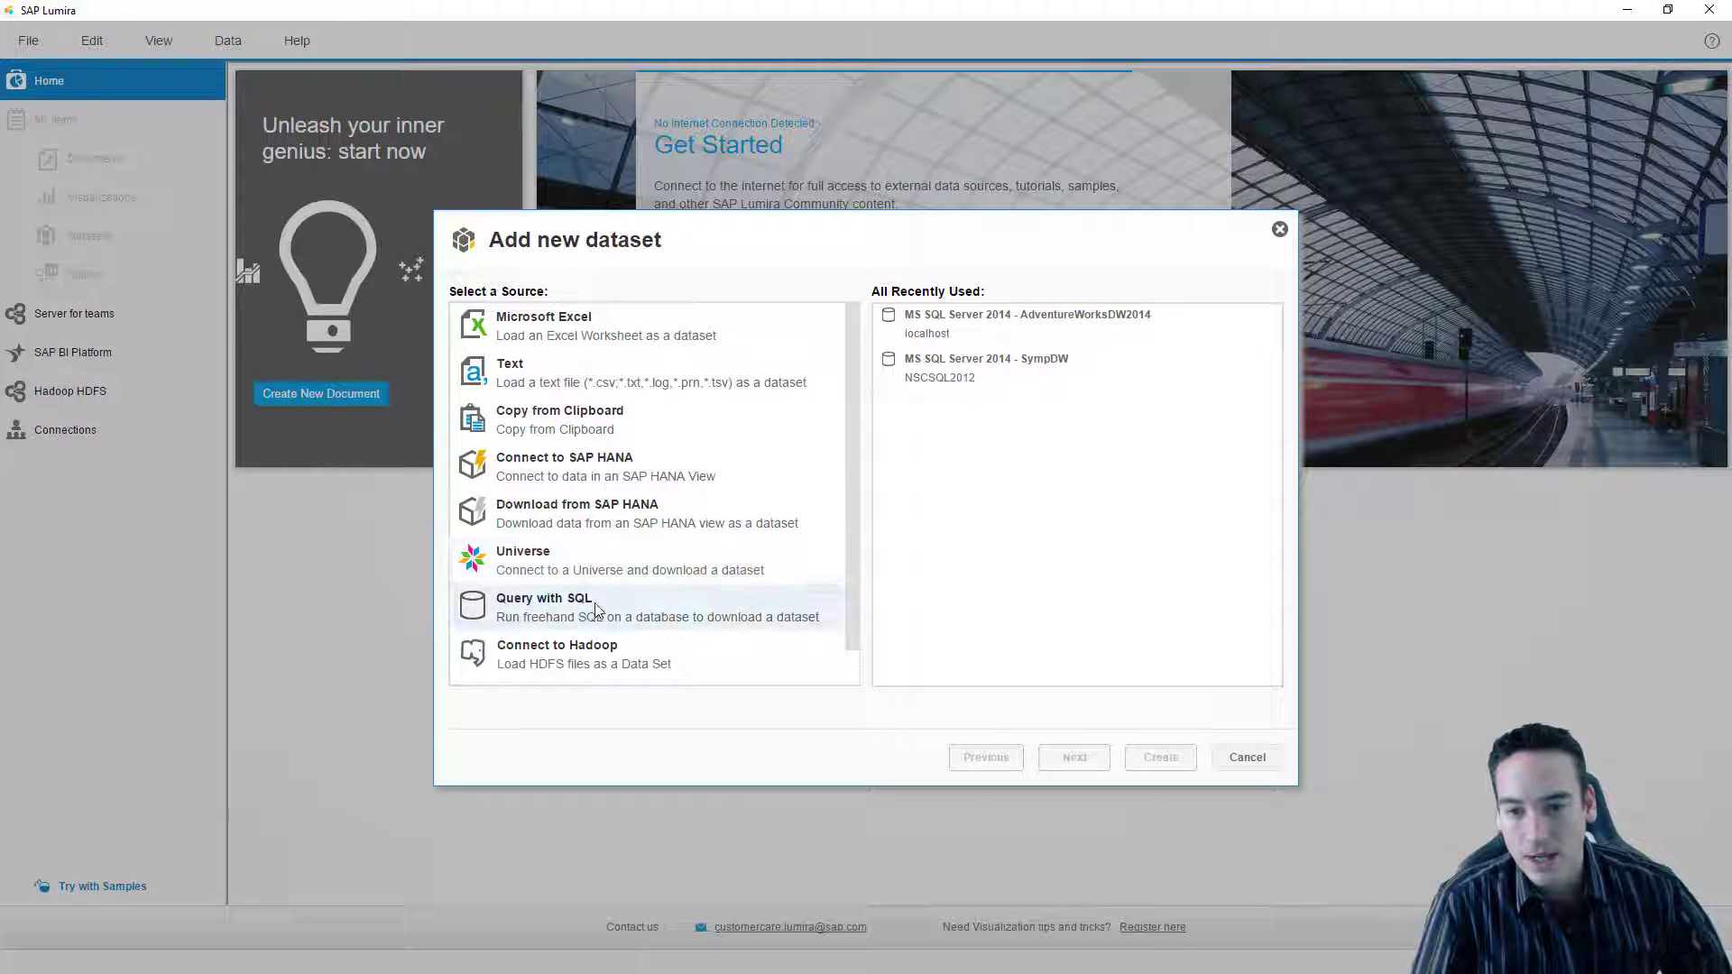
left_click(602, 612)
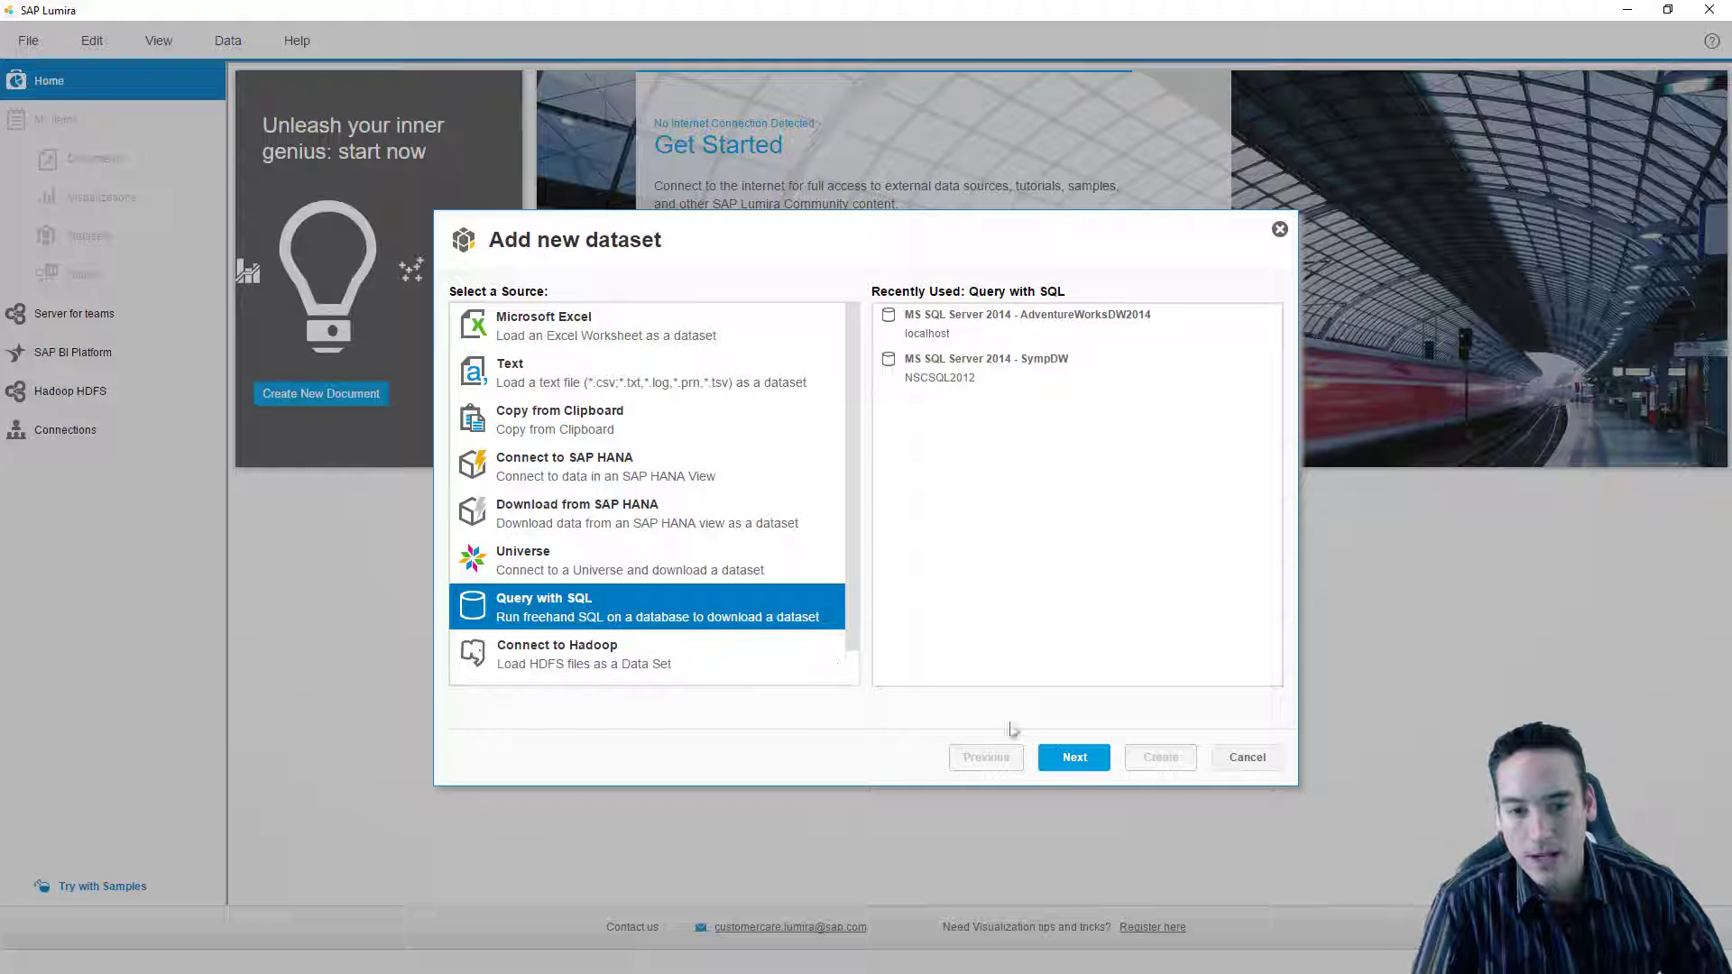
left_click(1075, 757)
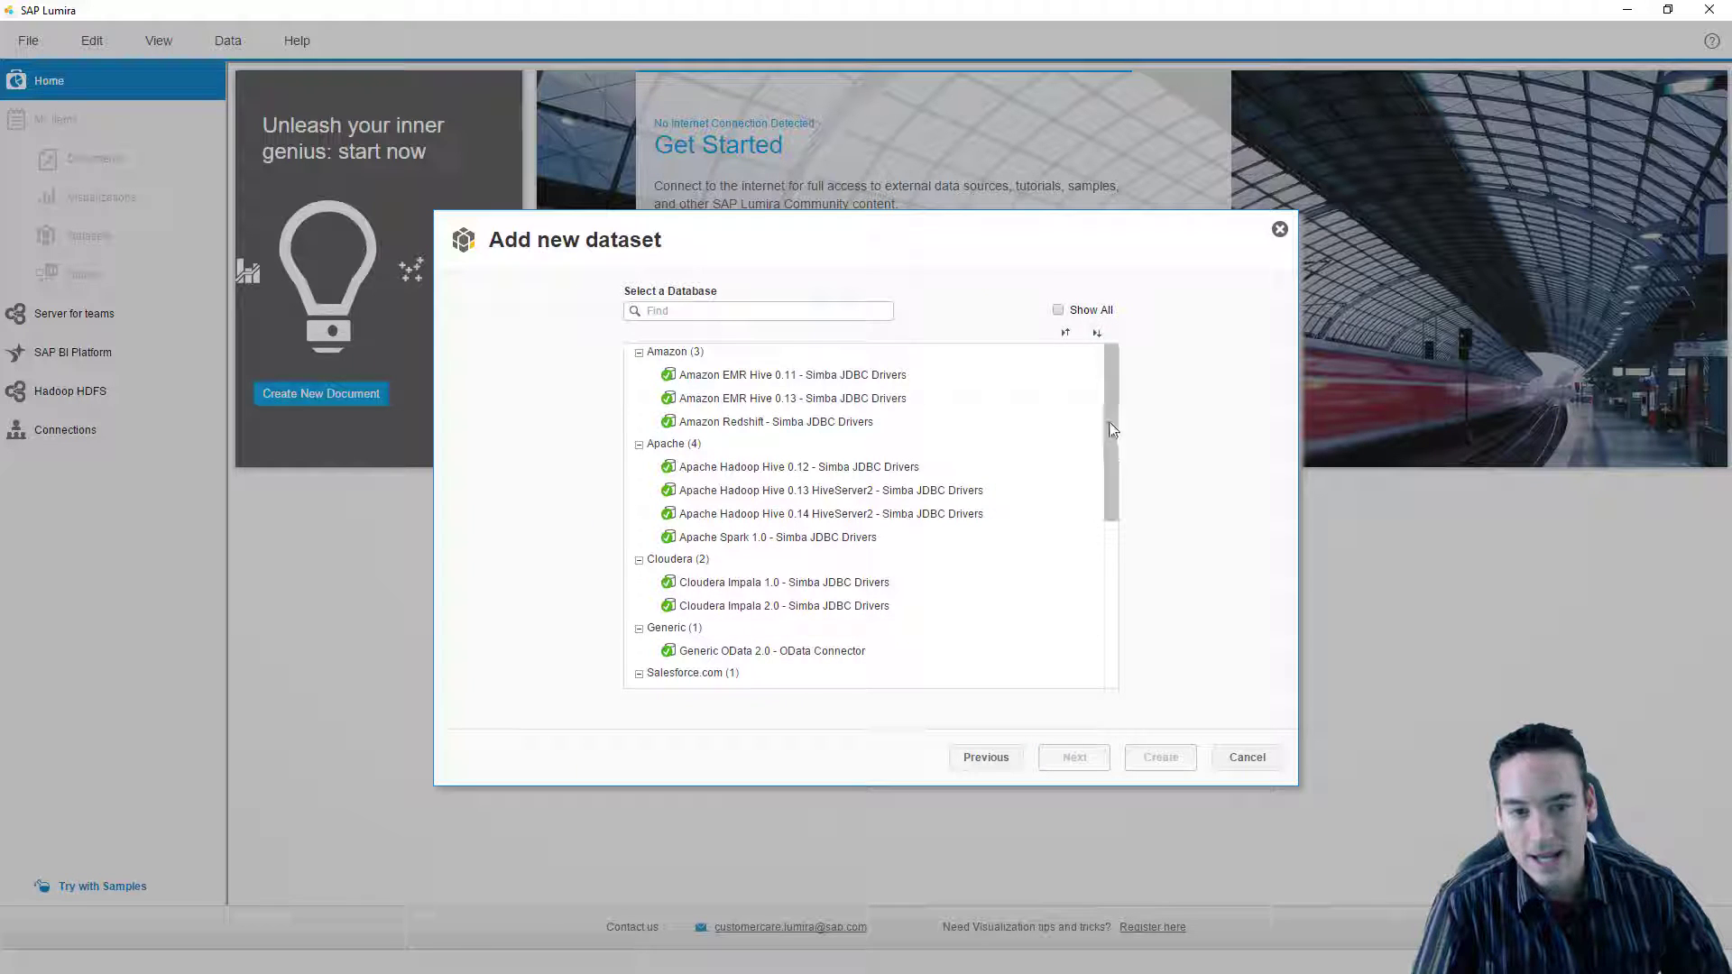
left_click_drag(1113, 392, 1105, 547)
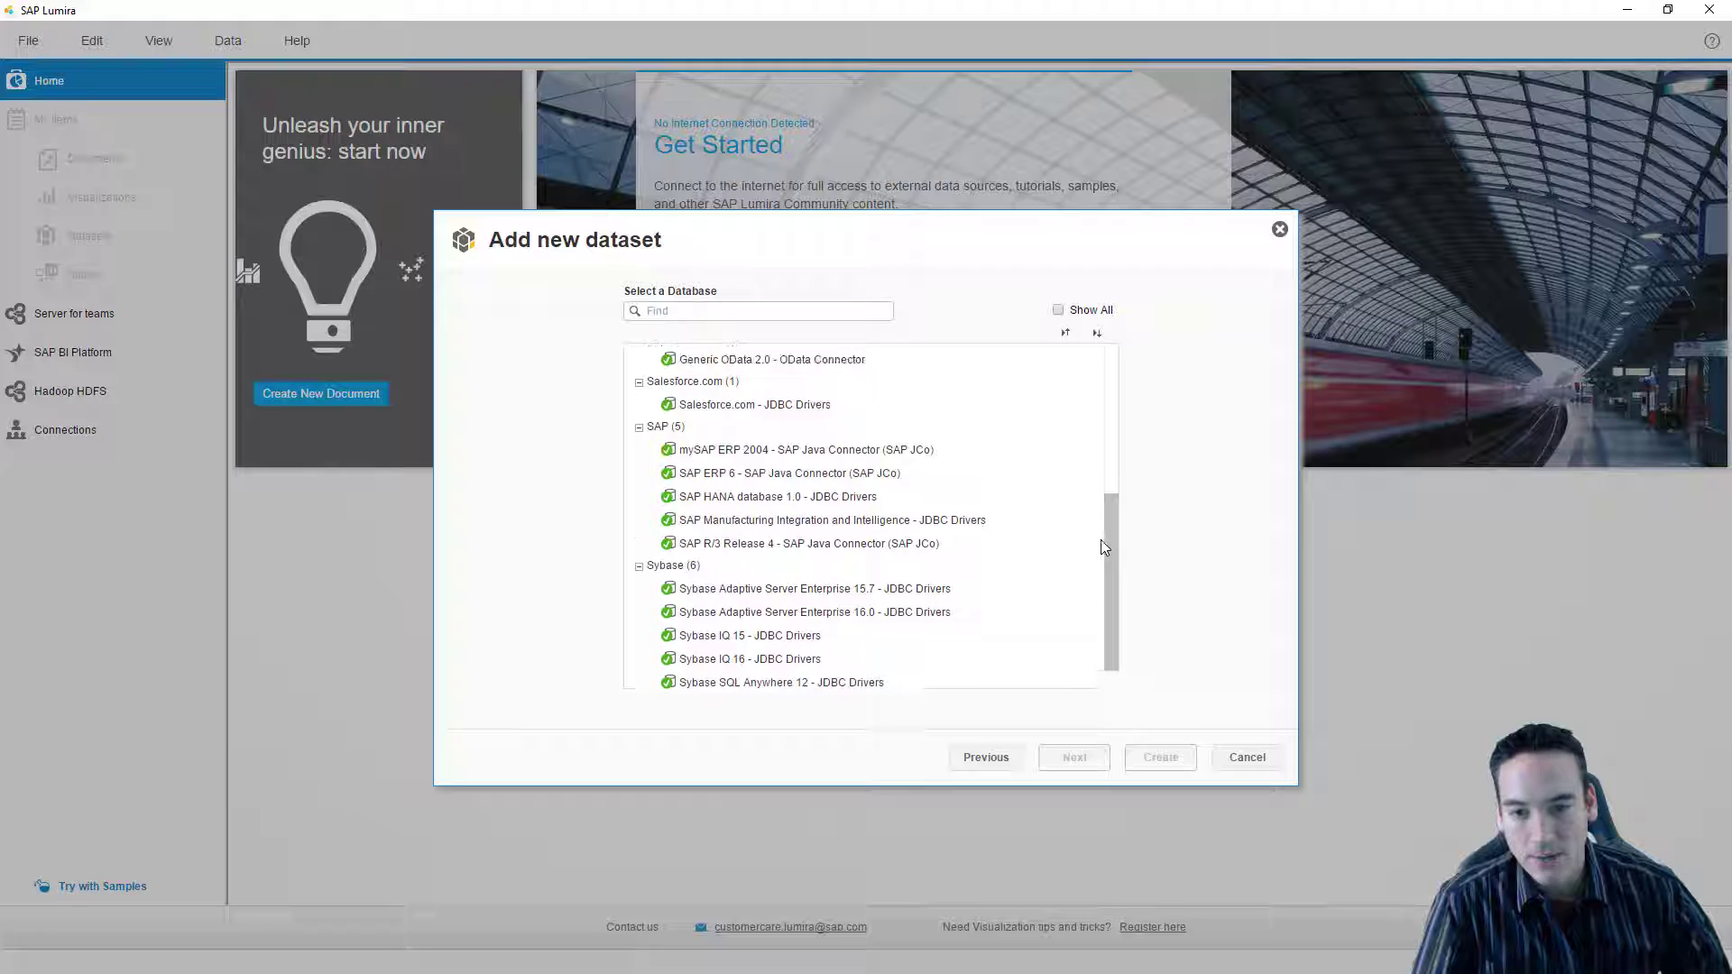
scroll(1082, 541, "up", 5)
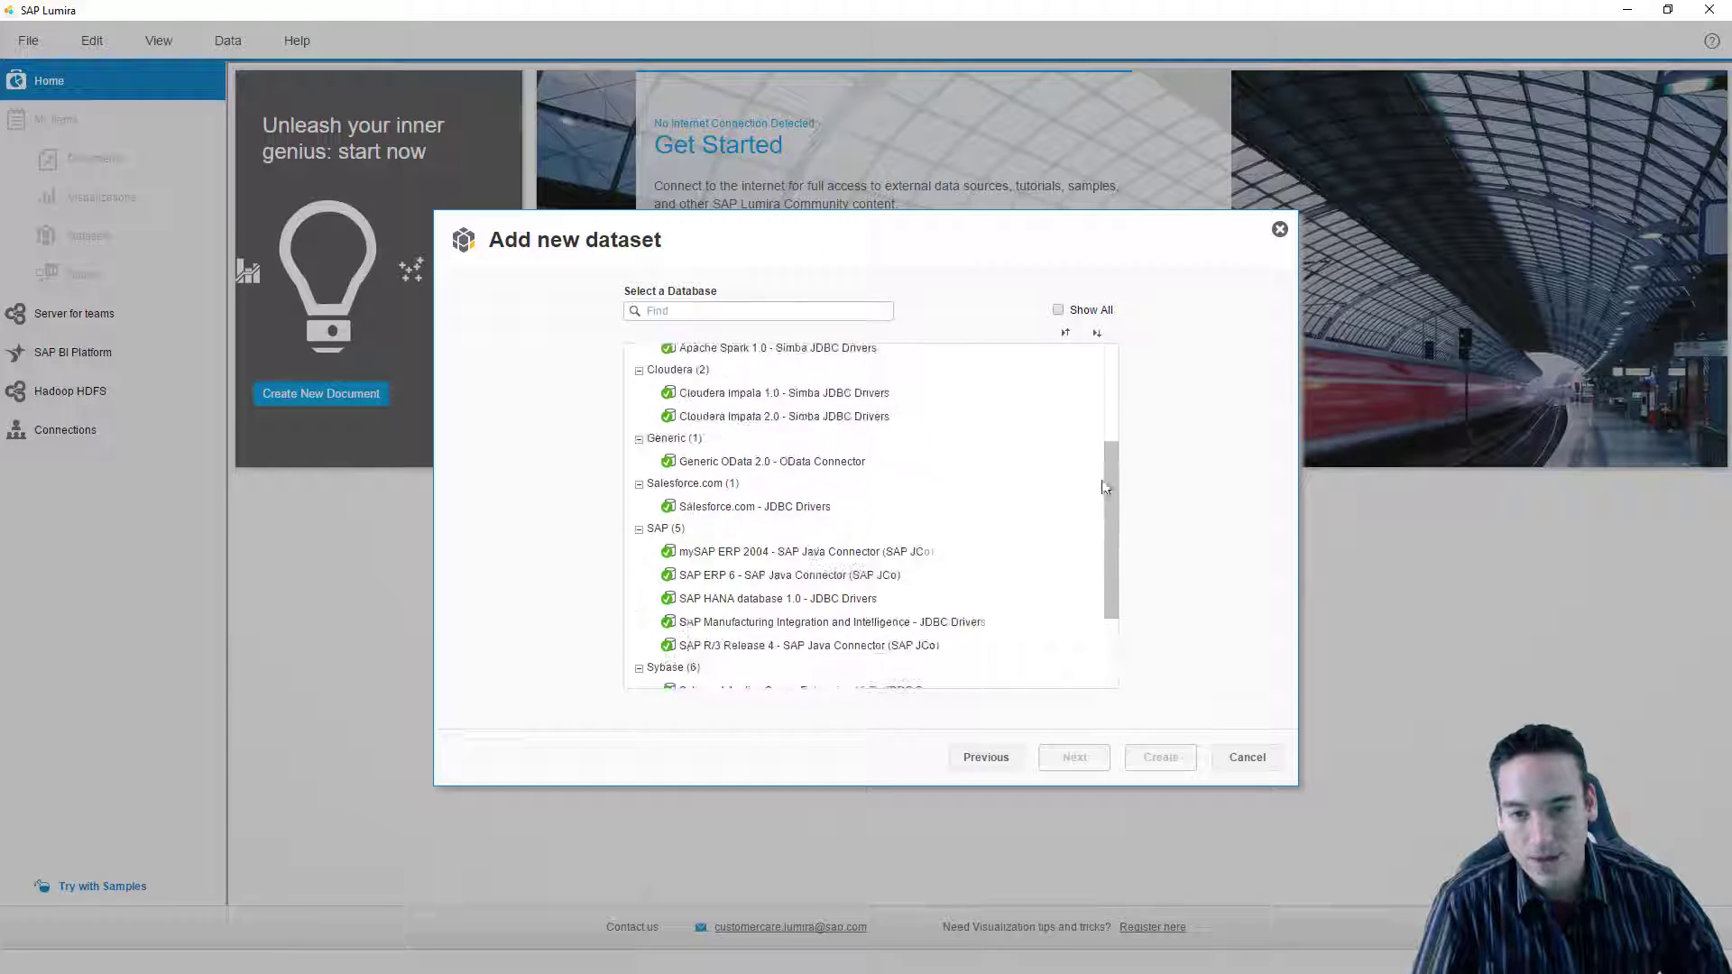
left_click(1058, 310)
left_click_drag(1112, 370, 1111, 525)
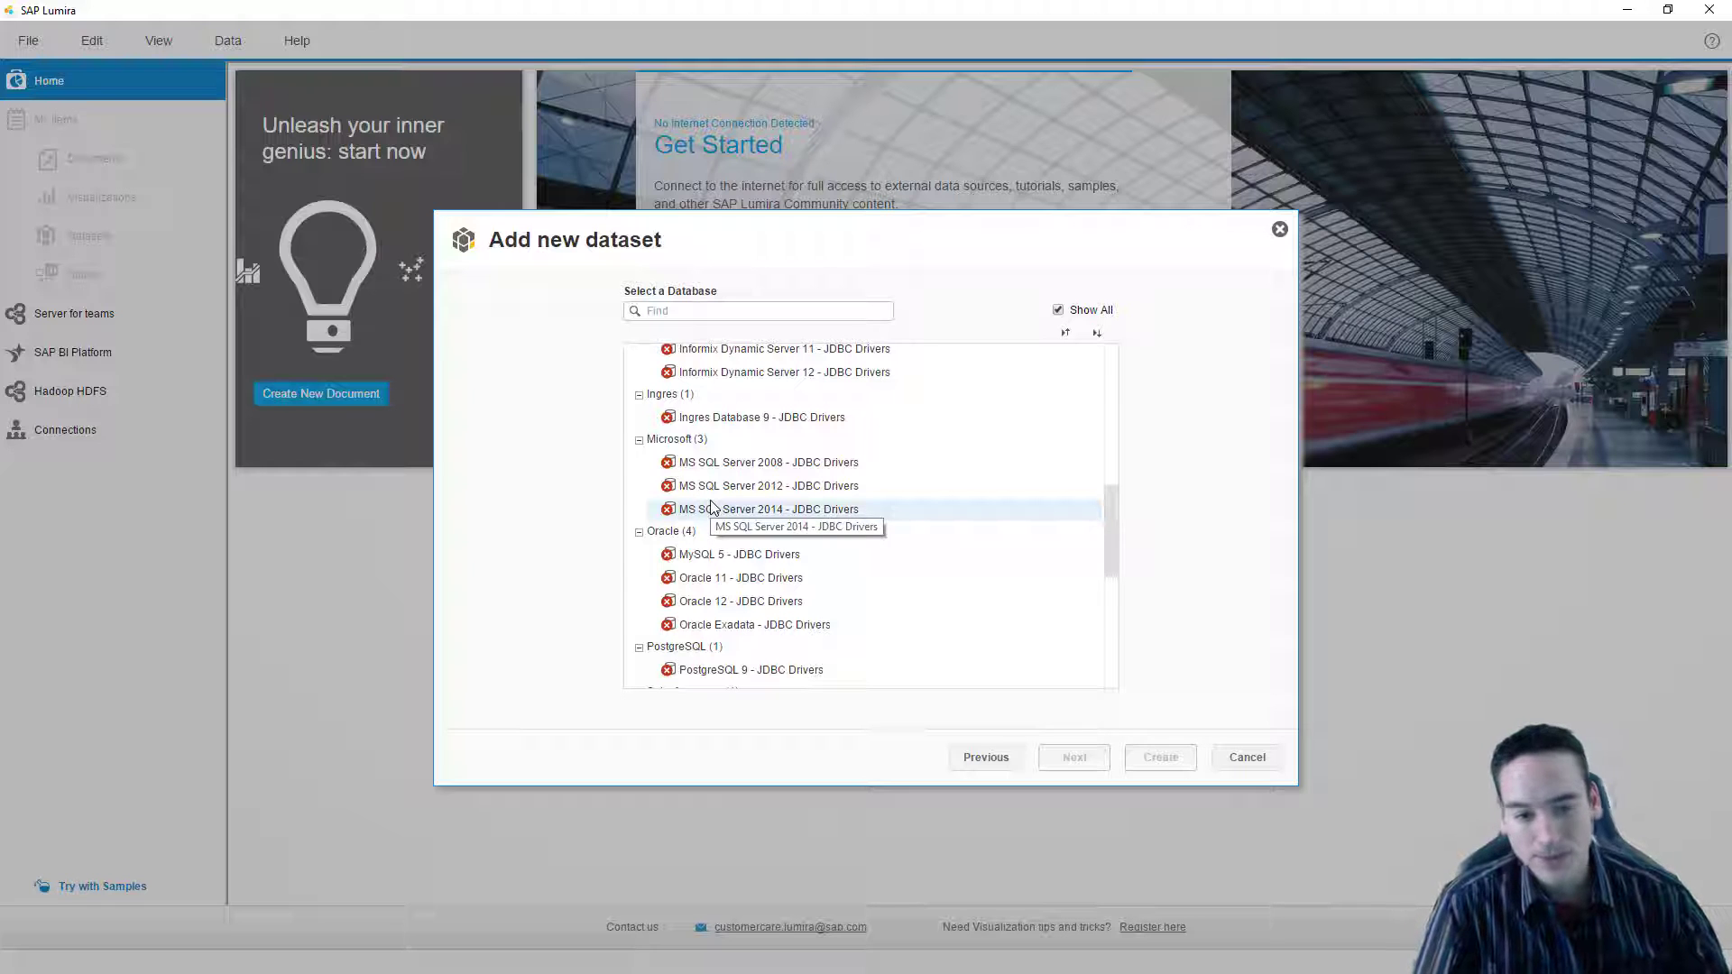
left_click(1246, 760)
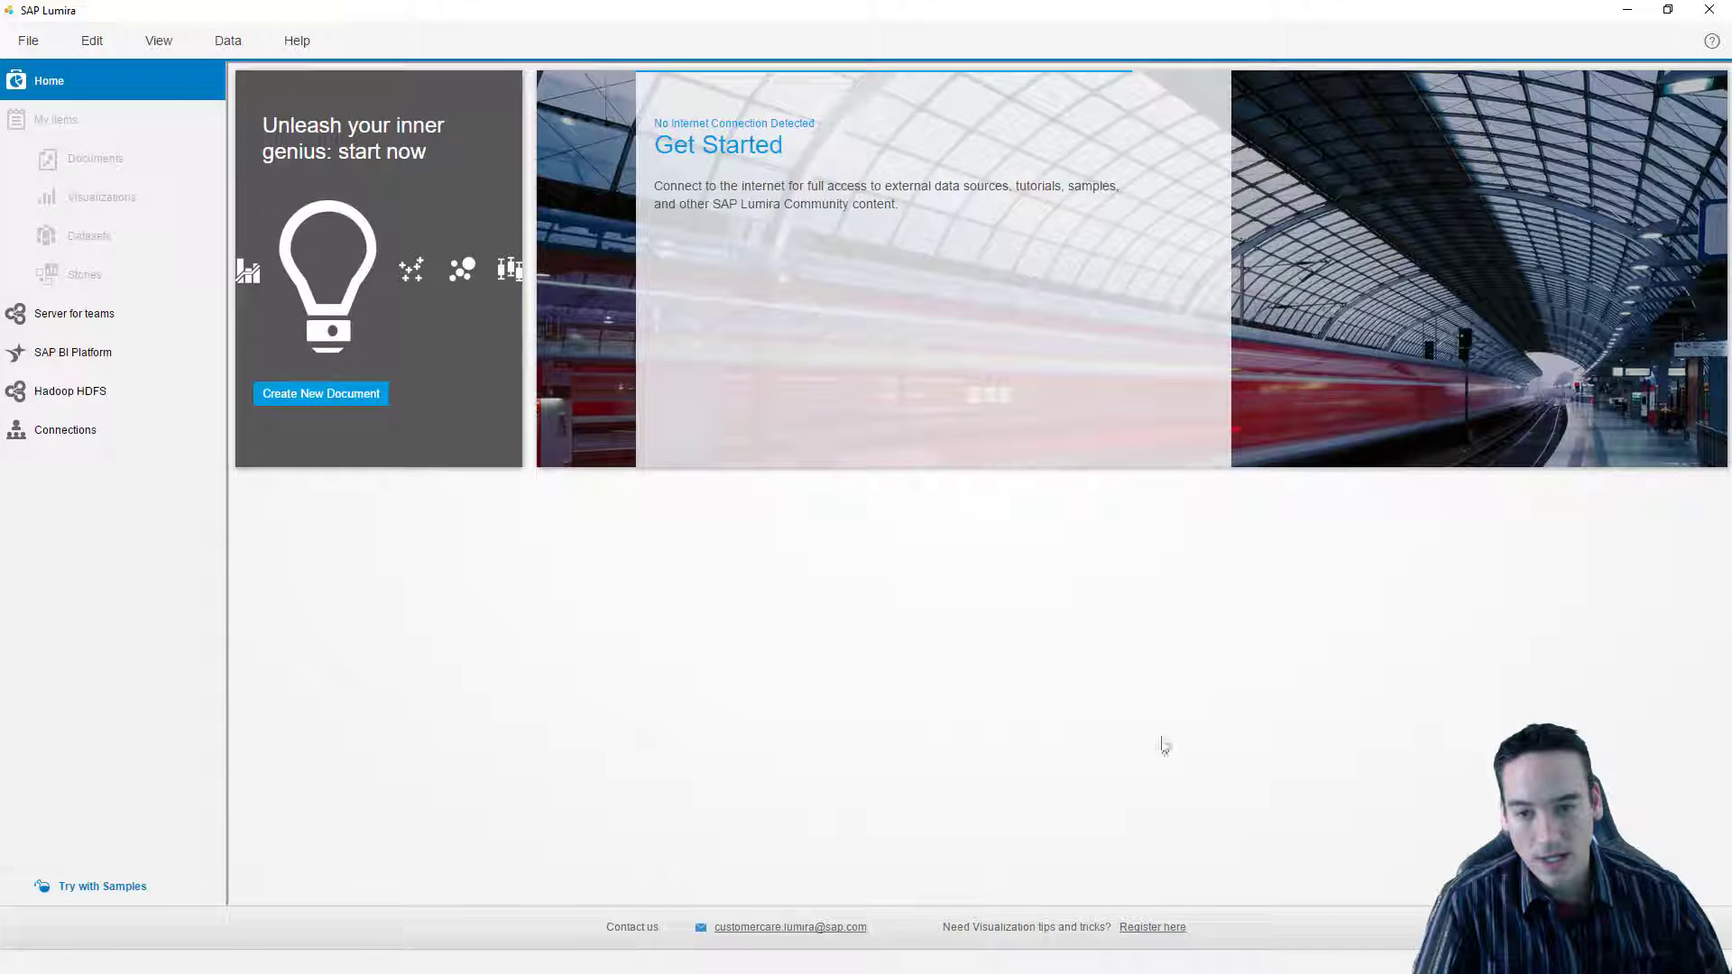
Step: Select MS SQL Server 2014 - JDBC Drivers in the Preferences SQL Drivers list
left_click(30, 43)
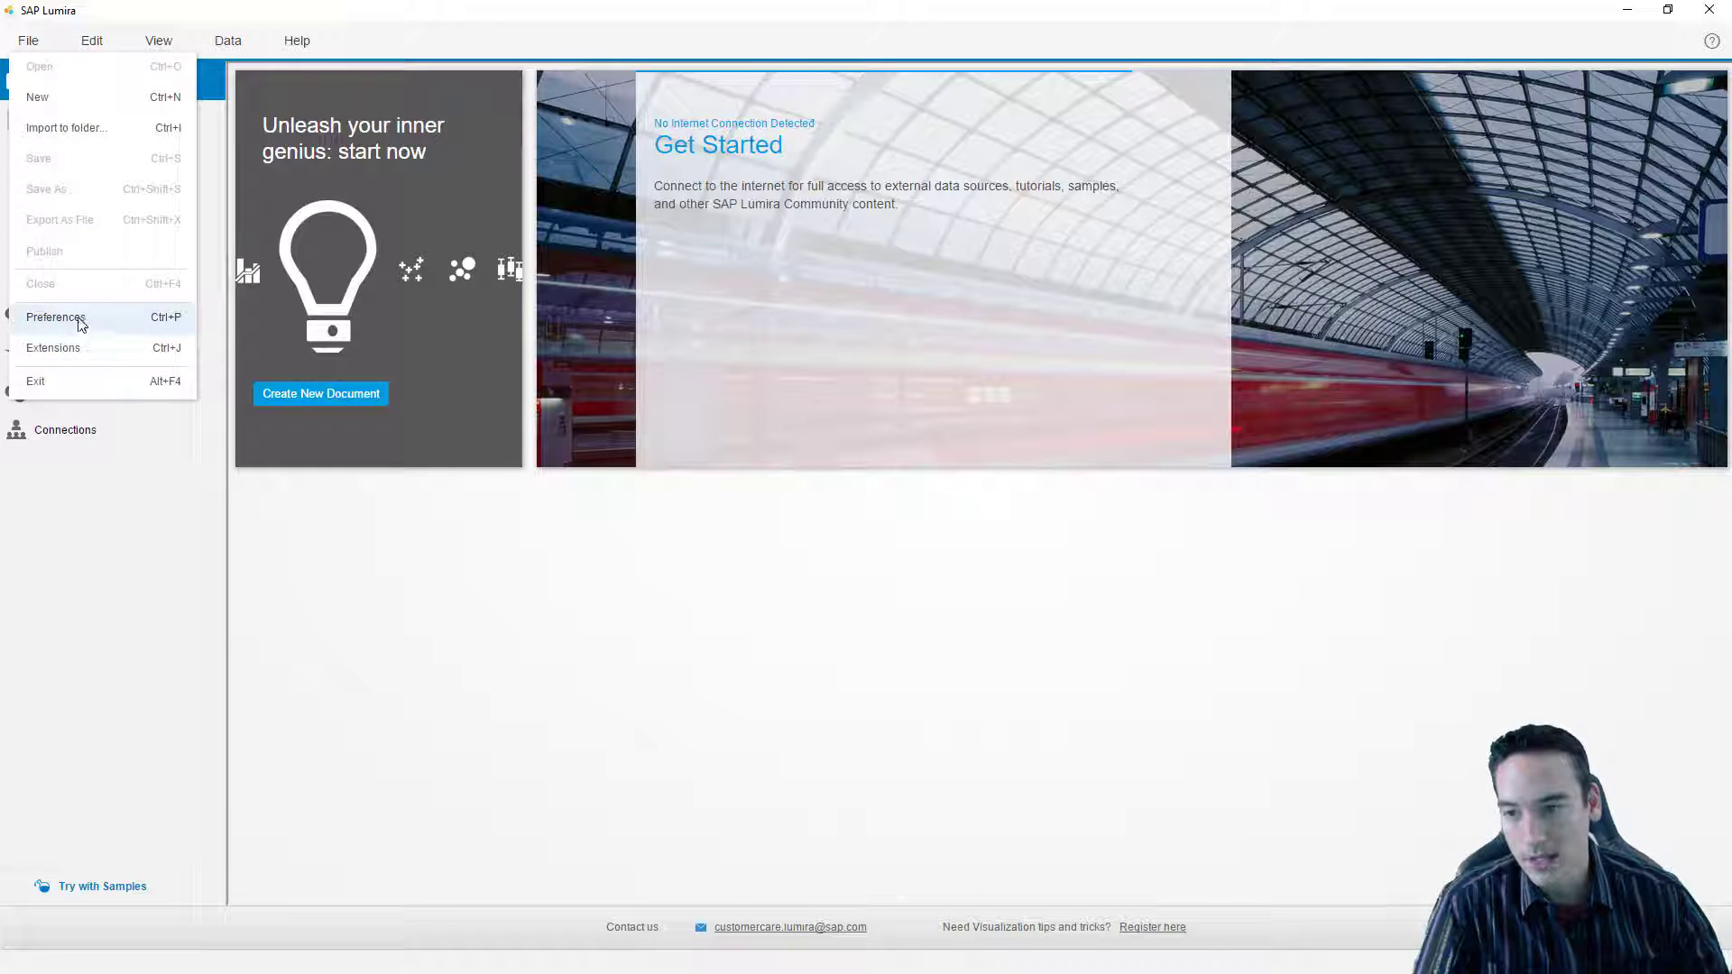
left_click(81, 321)
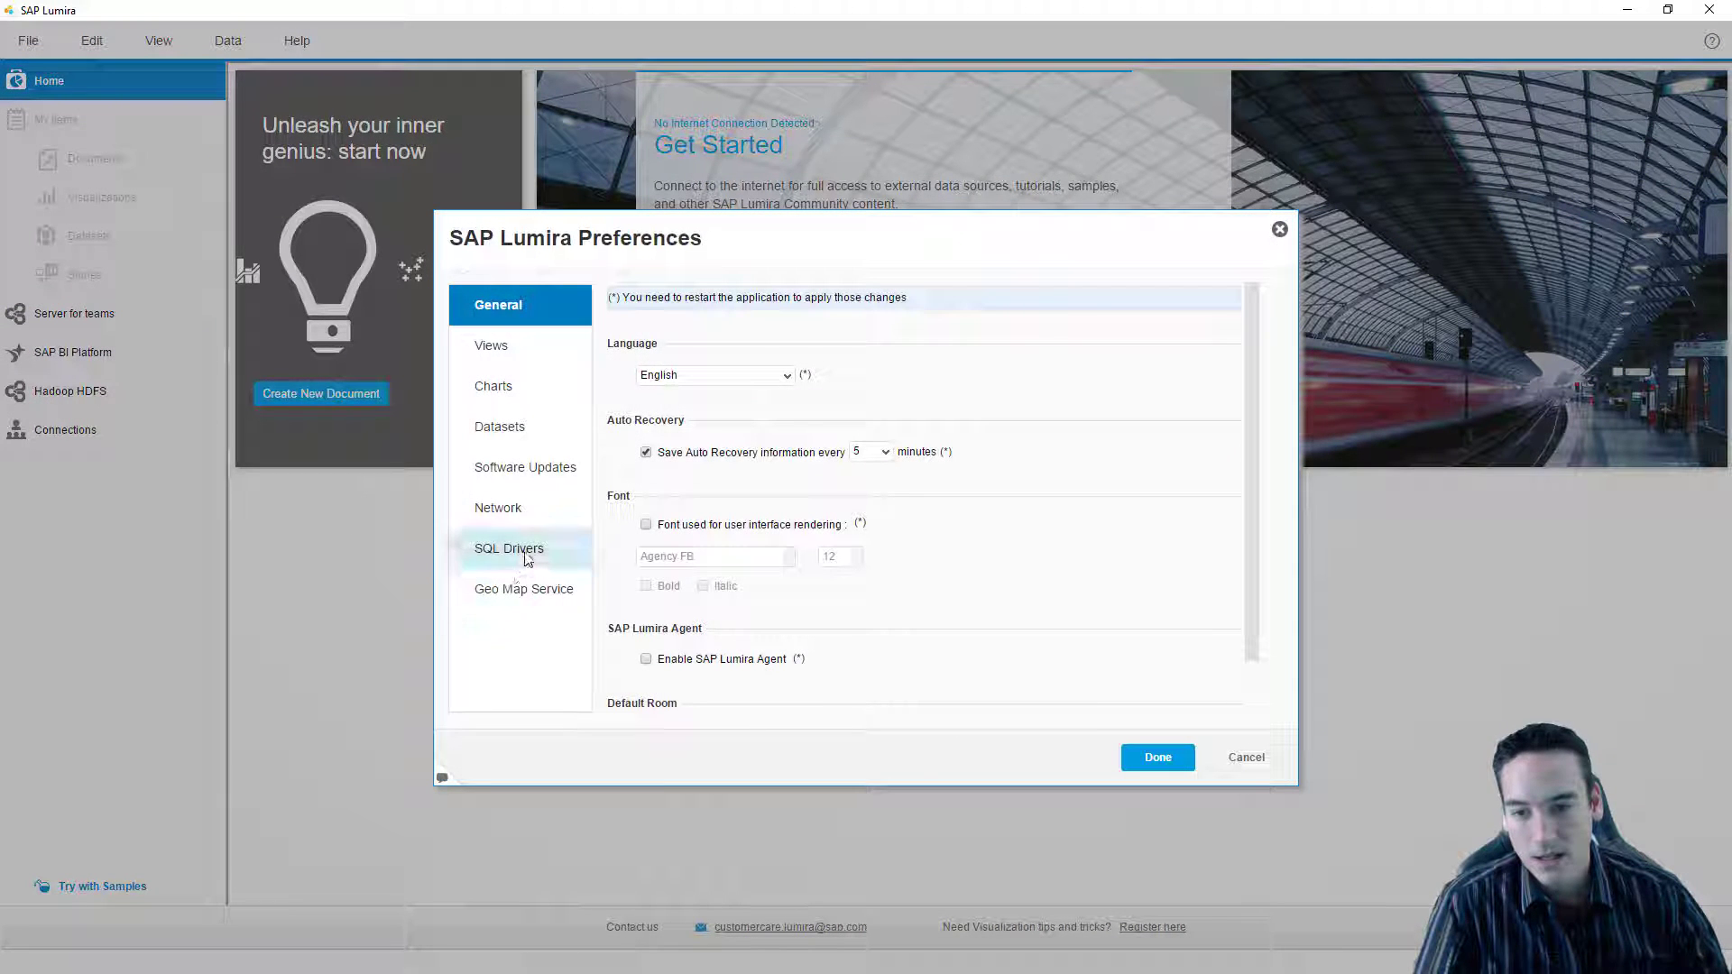
left_click(532, 559)
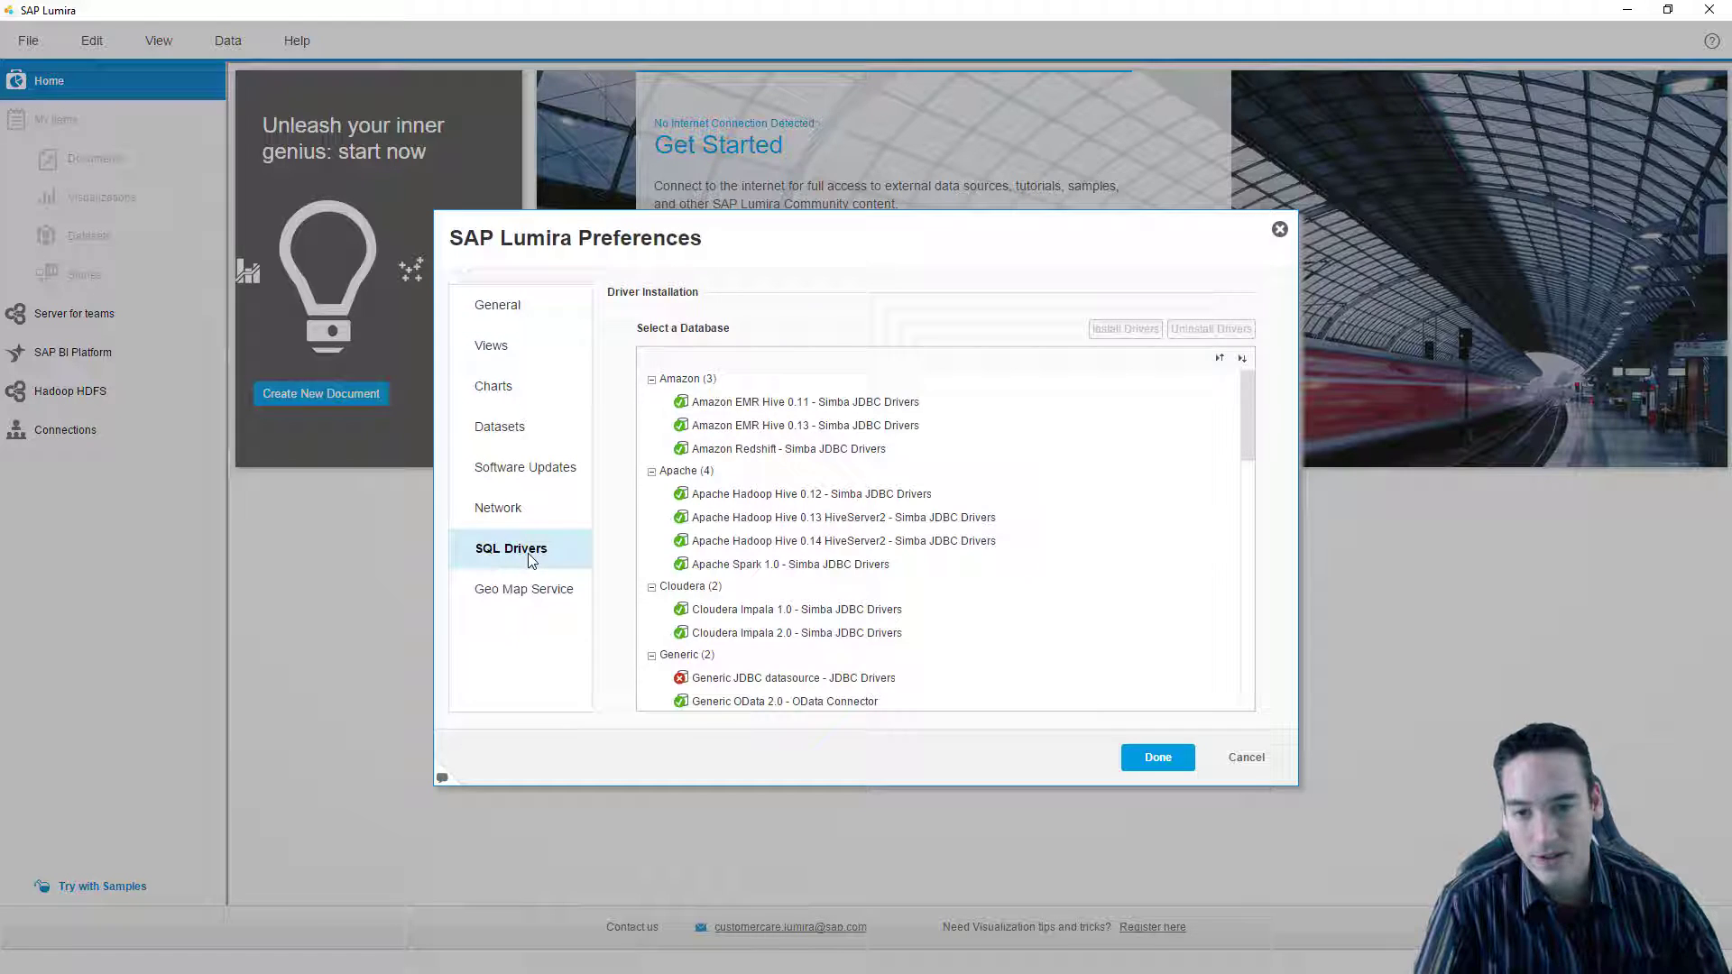
left_click_drag(1249, 408, 1236, 546)
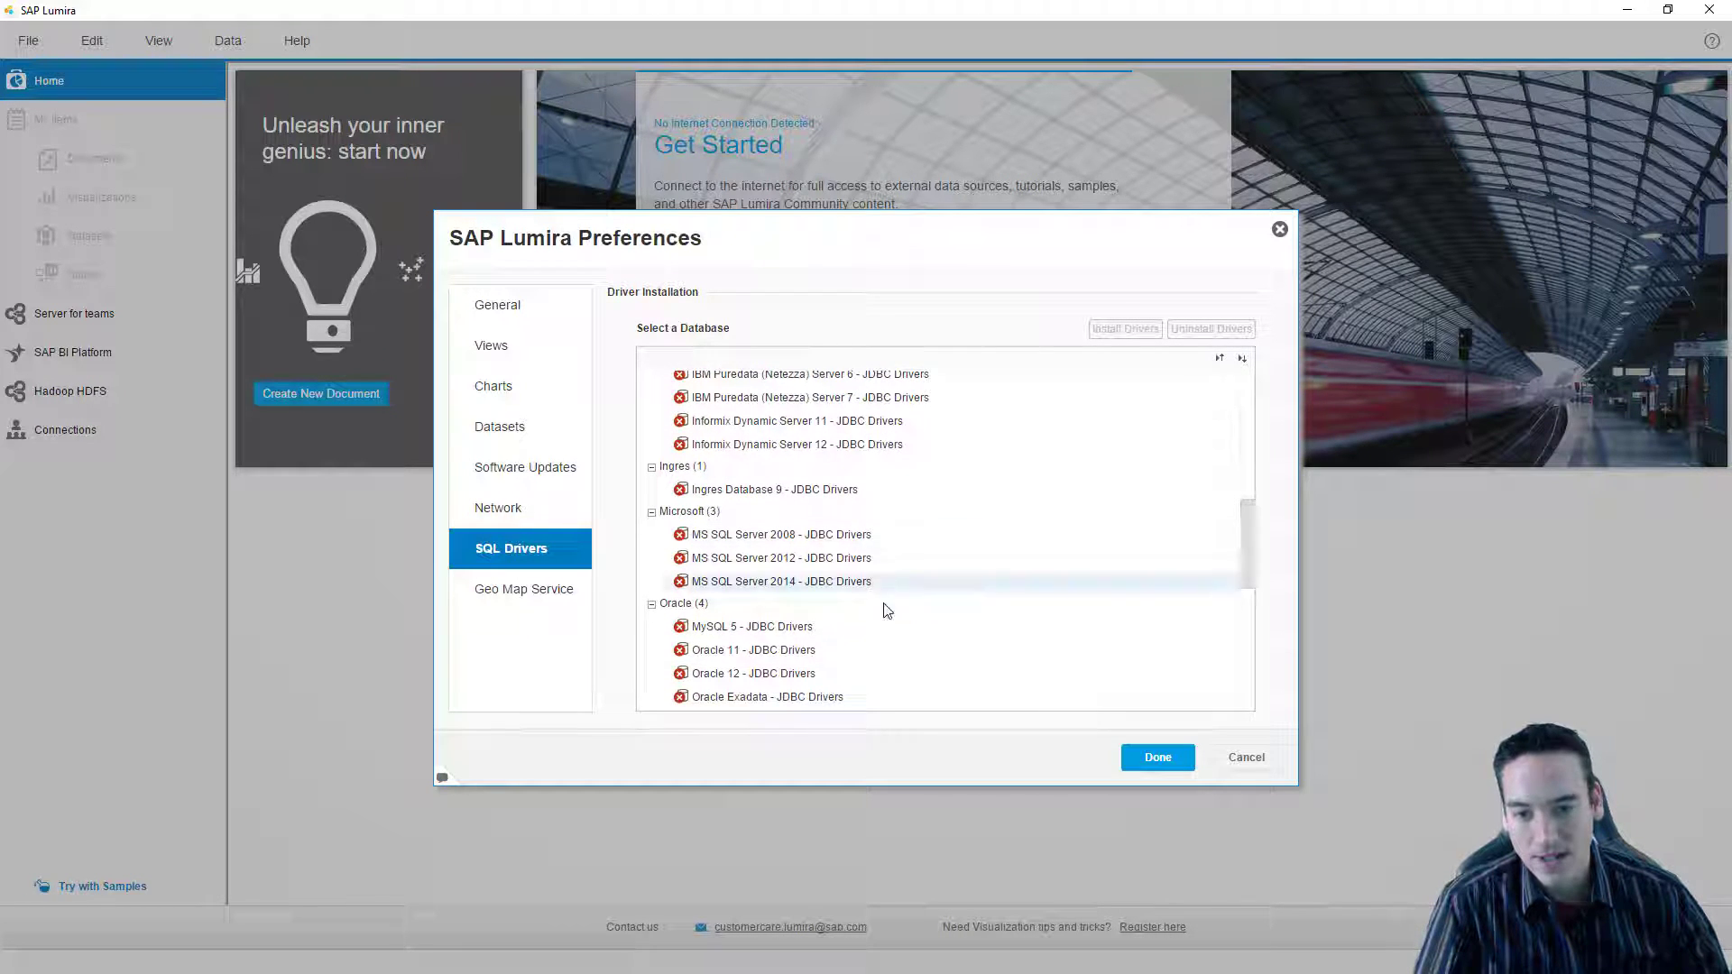
left_click(784, 586)
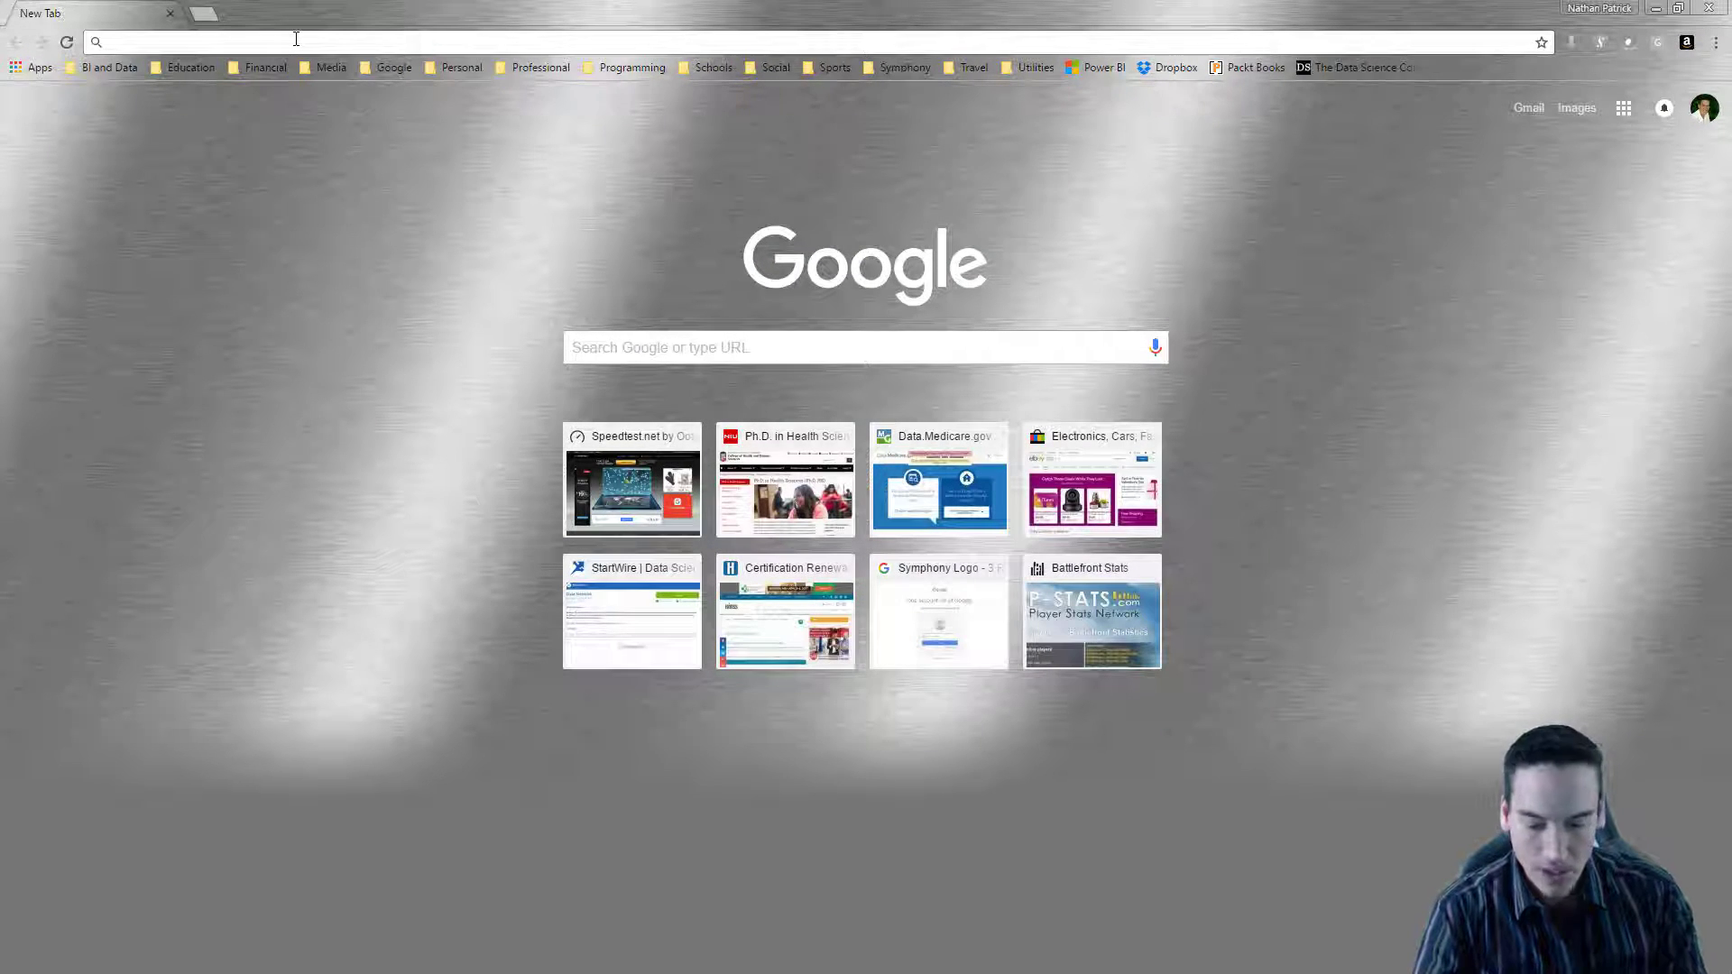
Step: Search Google in Chrome for 'sql server jdbc driver'
type("SQL Serv")
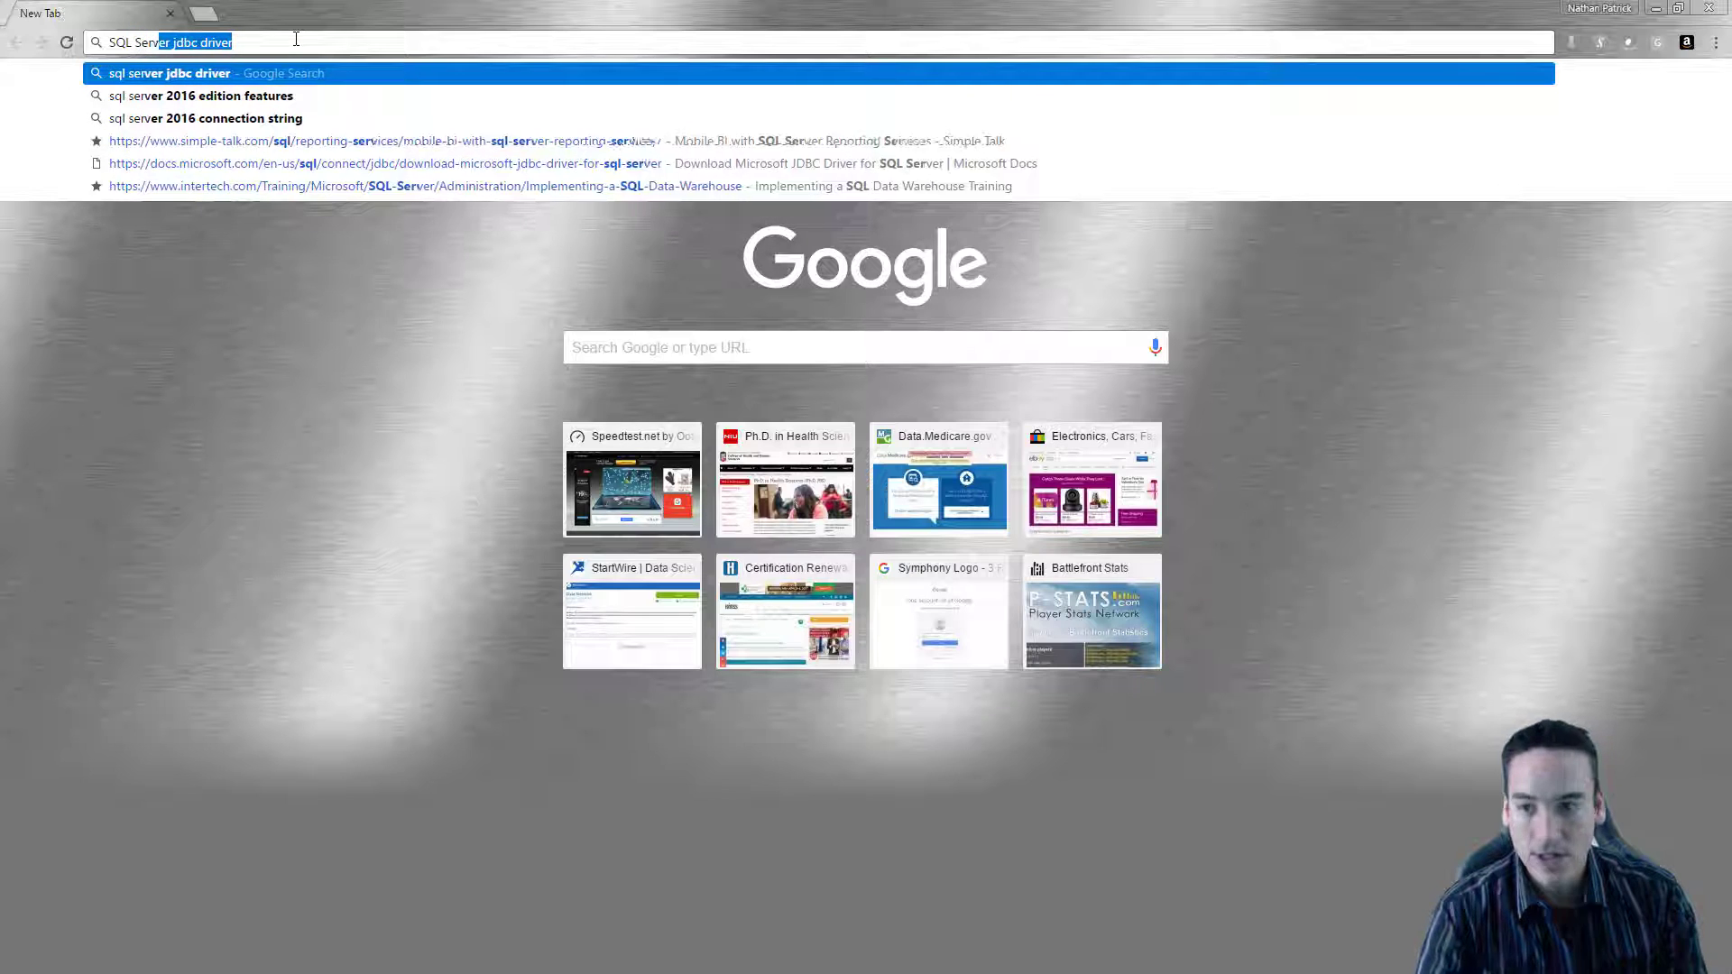
type("er jdbc")
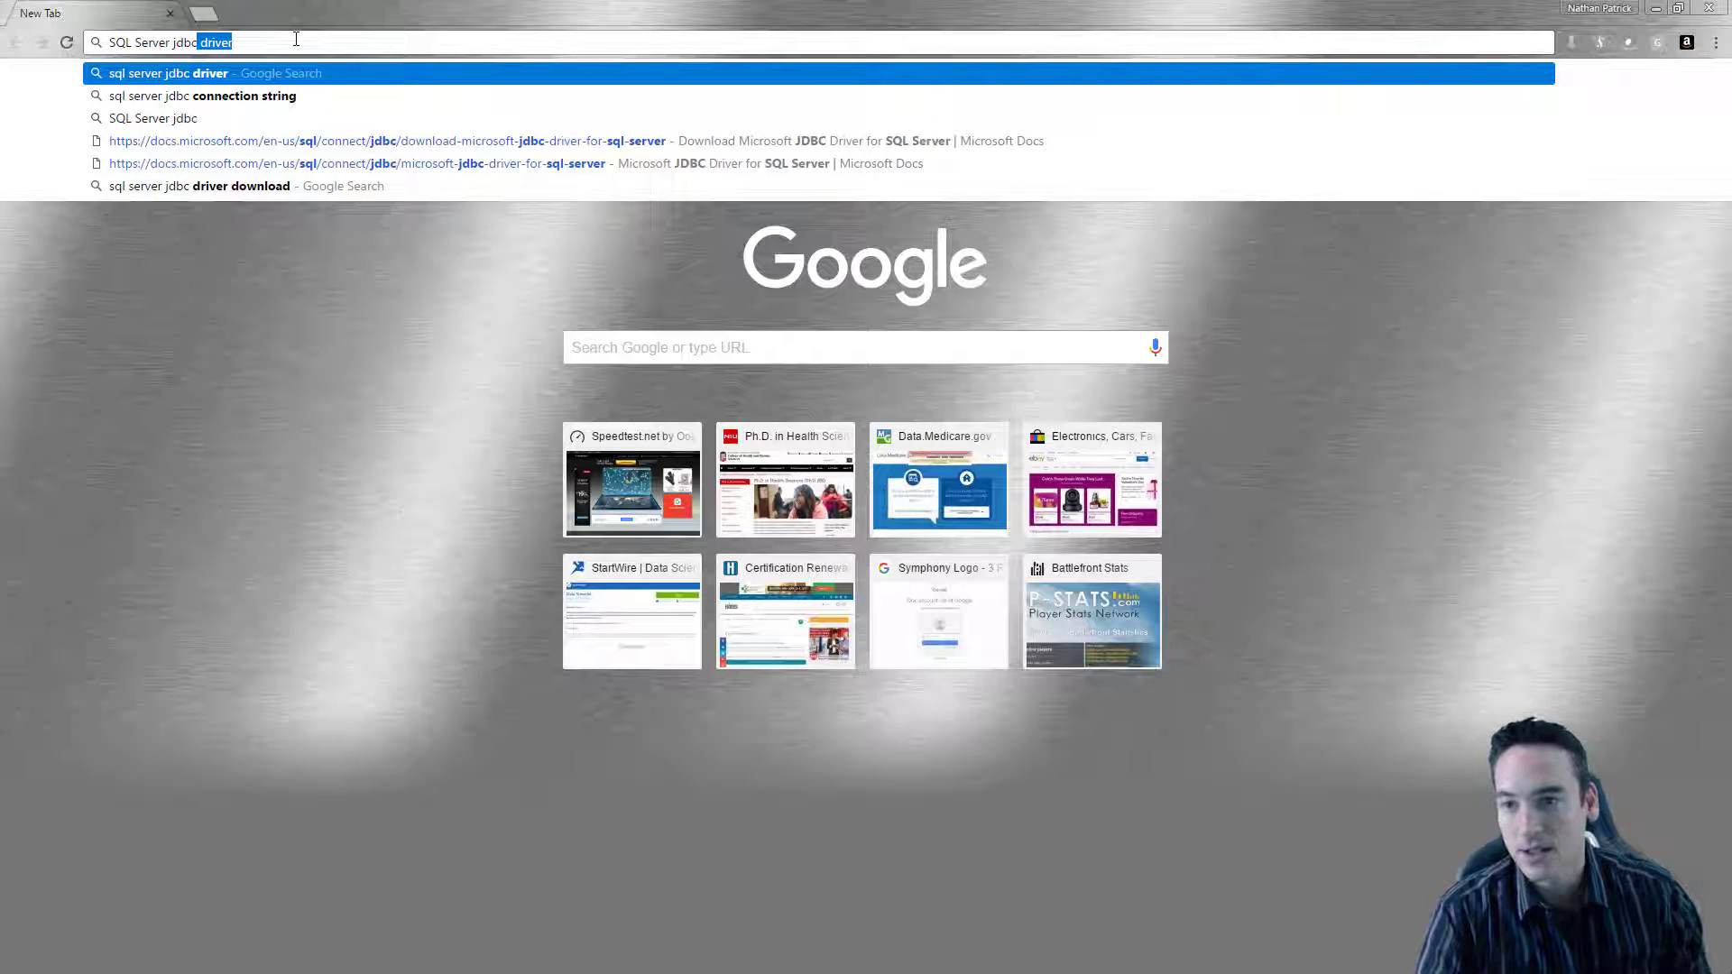
key("Return")
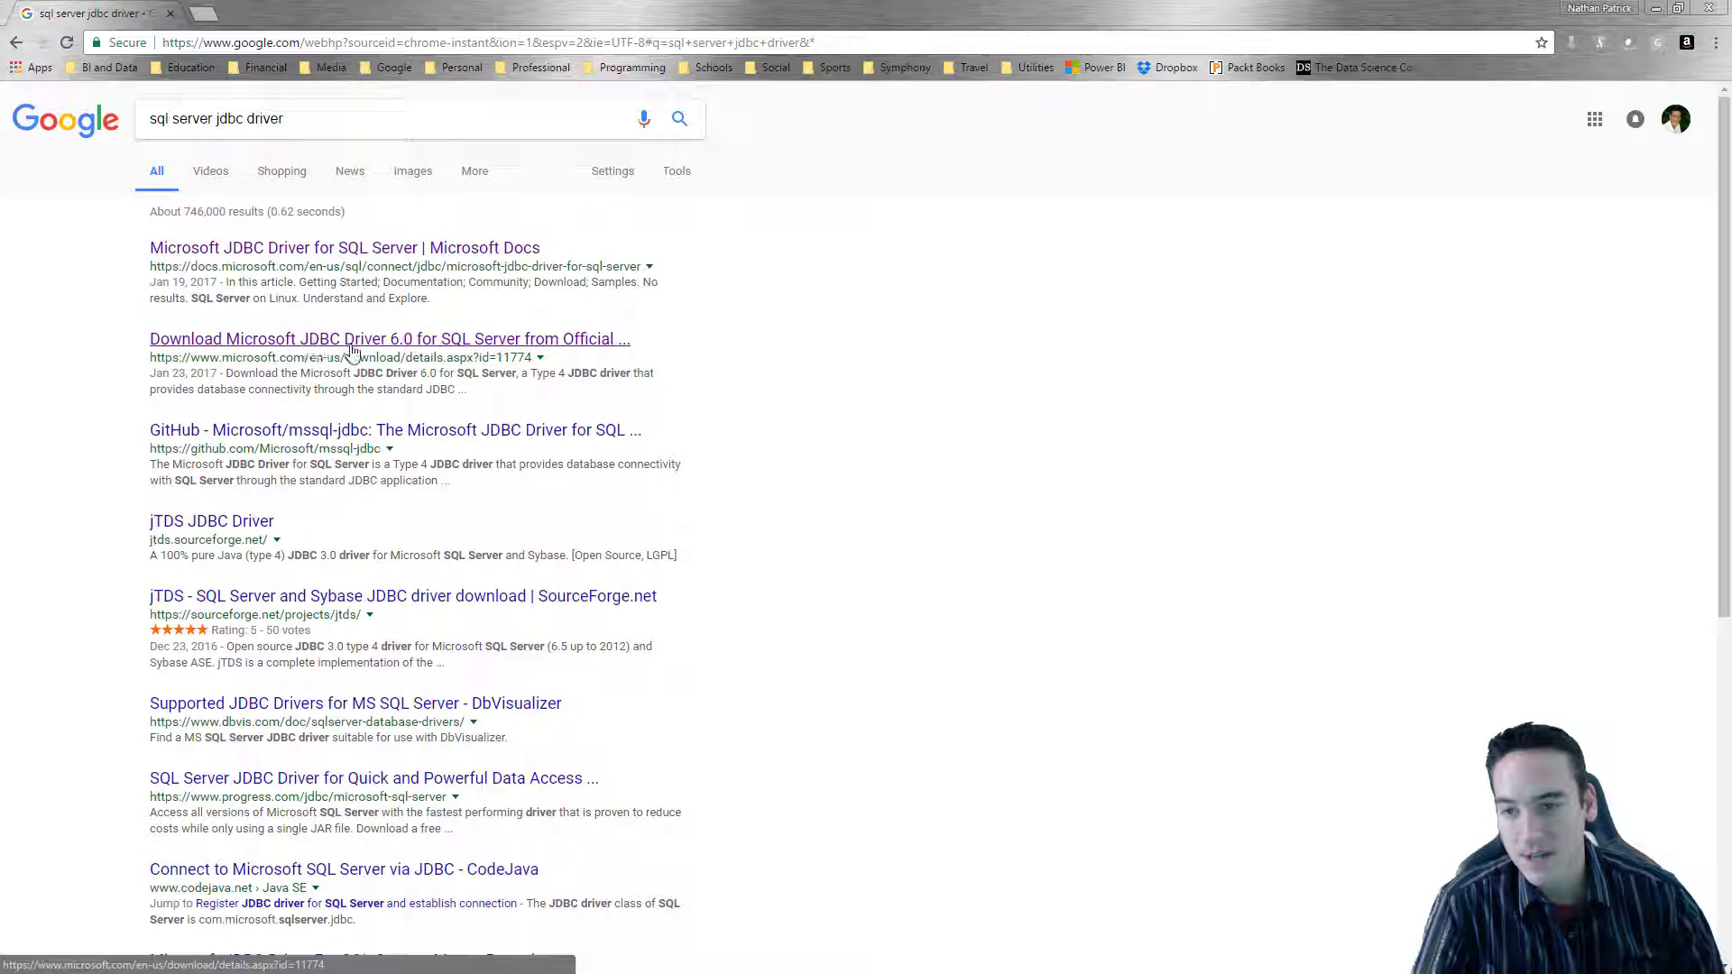
Step: Download sqljdbc_6.0.8112.100_enu.exe from Microsoft's JDBC Driver 6.0 for SQL Server page
left_click(451, 343)
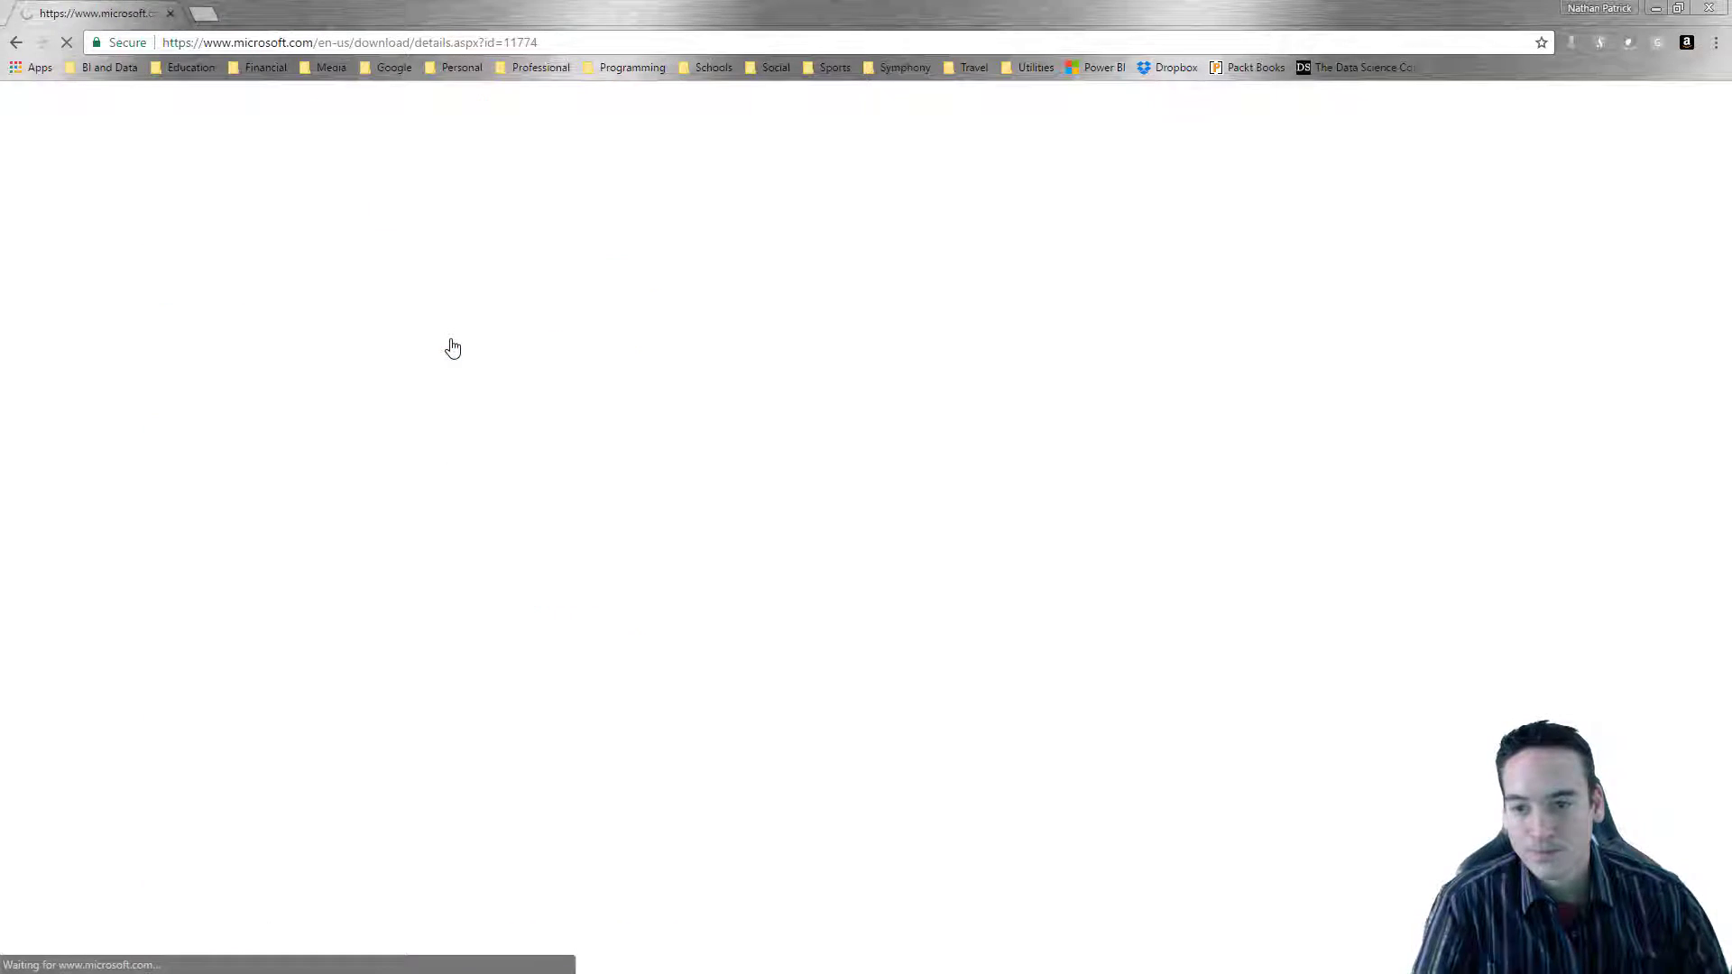
scroll(636, 344, "down", 1)
scroll(636, 345, "down", 4)
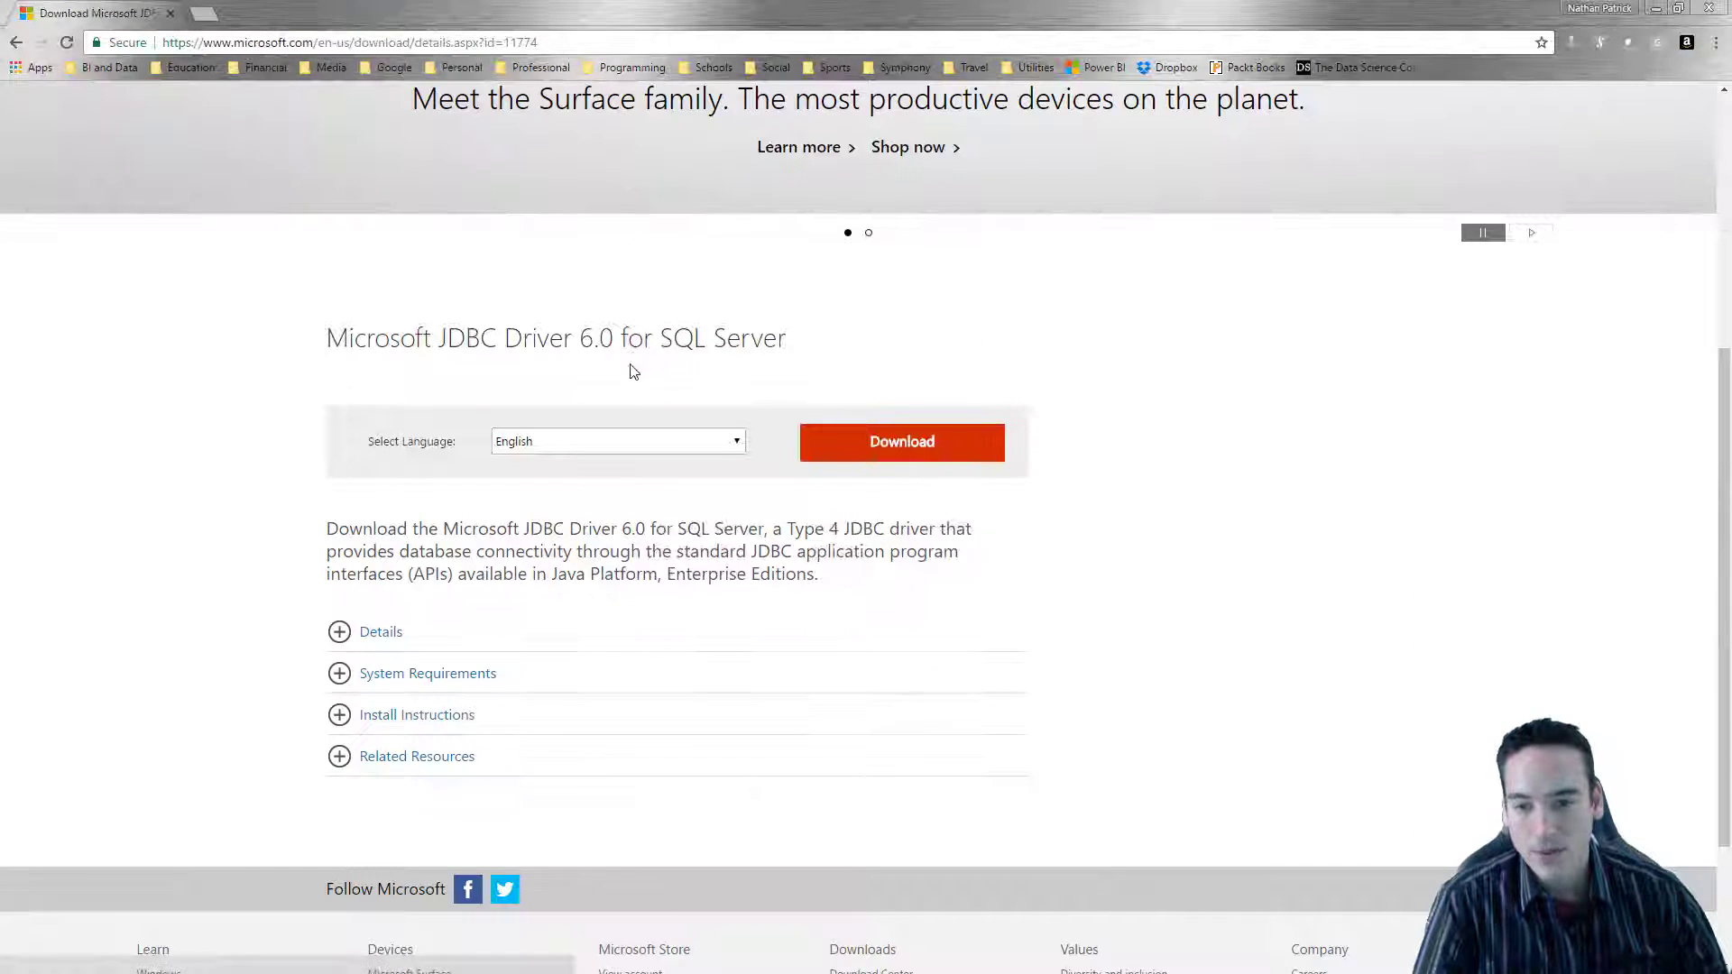
left_click(897, 450)
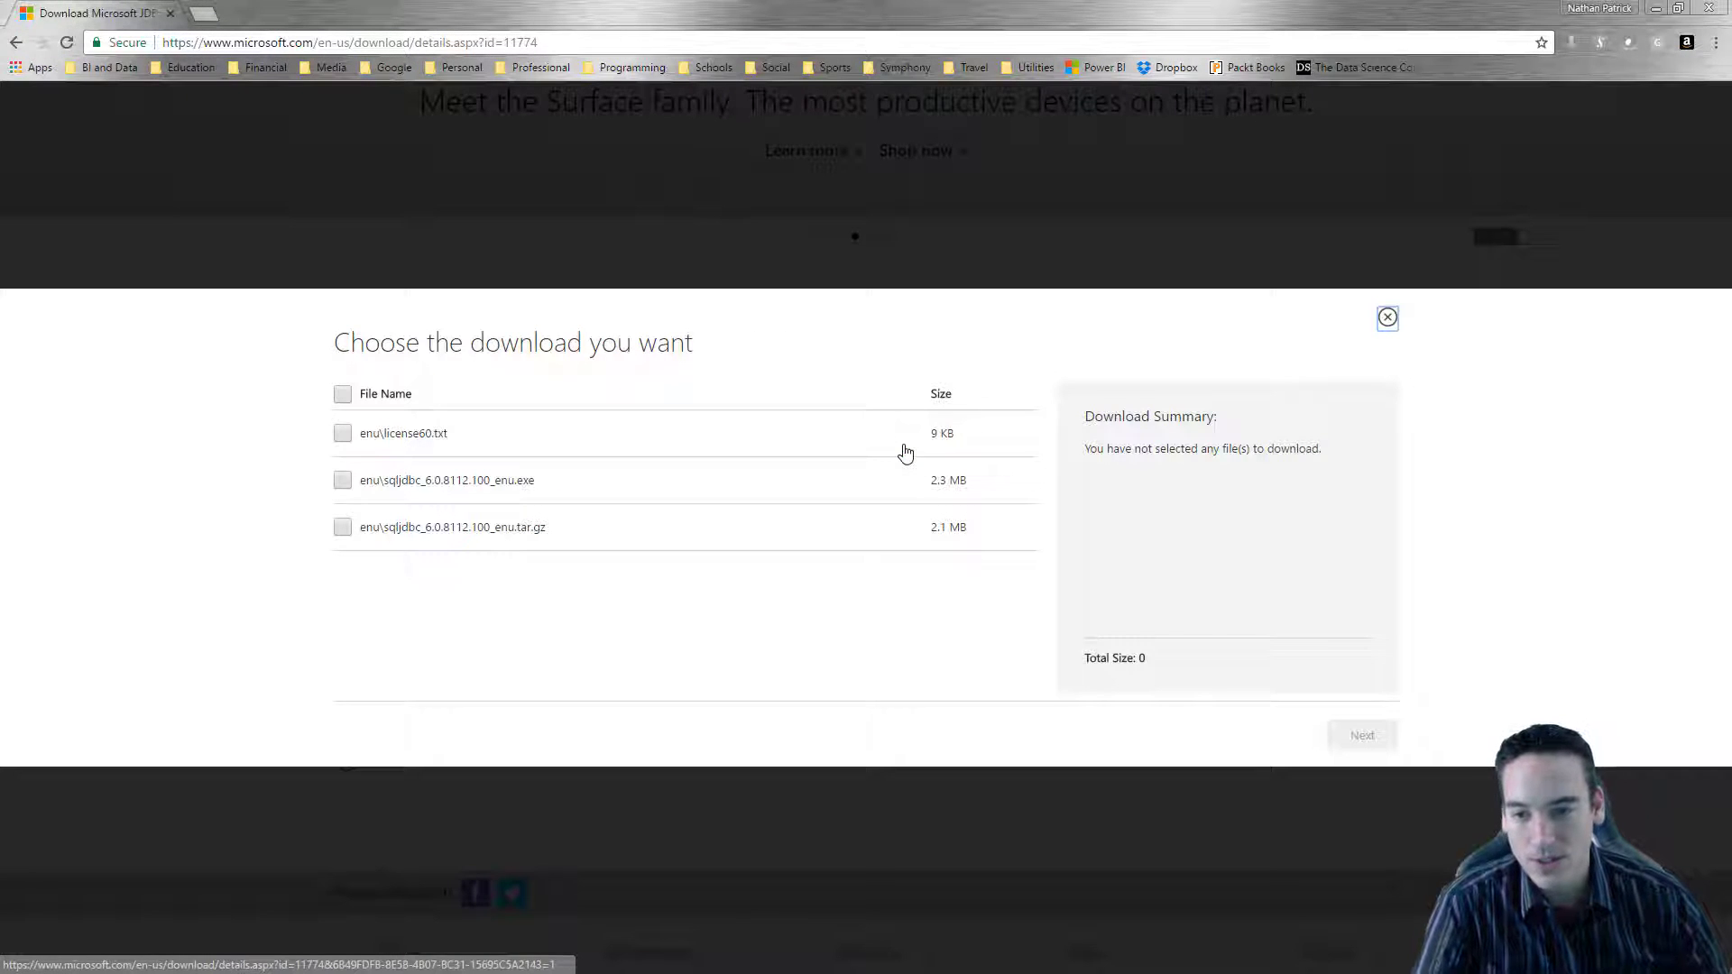
left_click(343, 481)
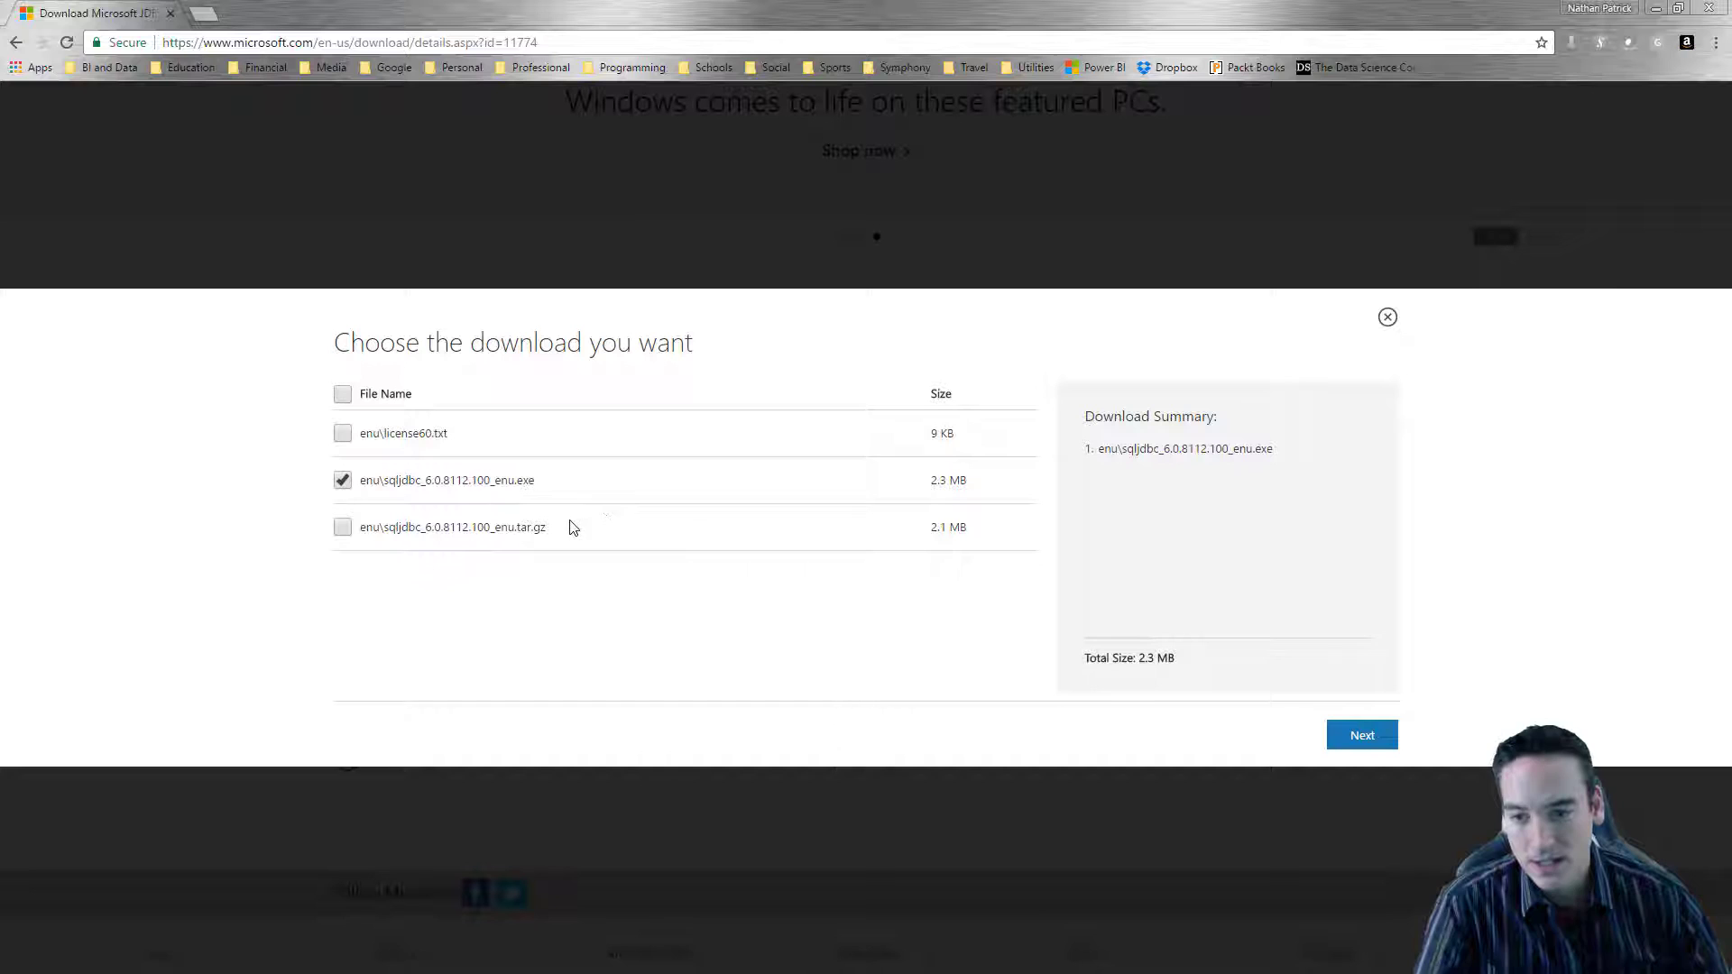
left_click(1359, 734)
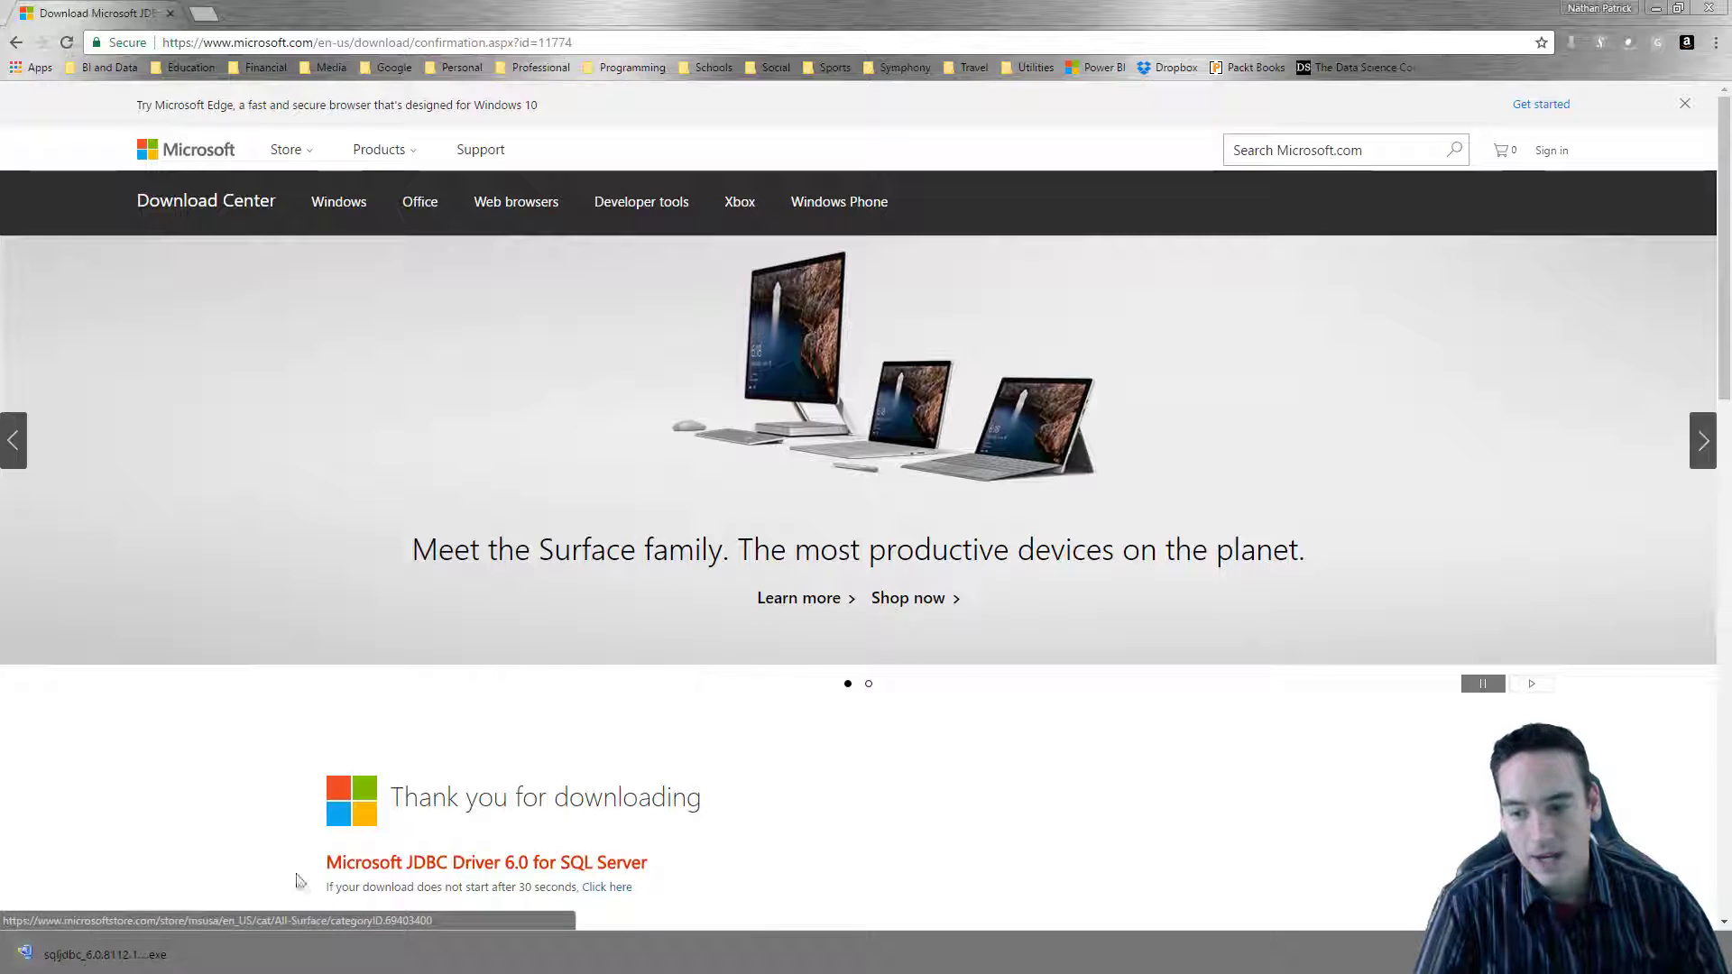
left_click(190, 962)
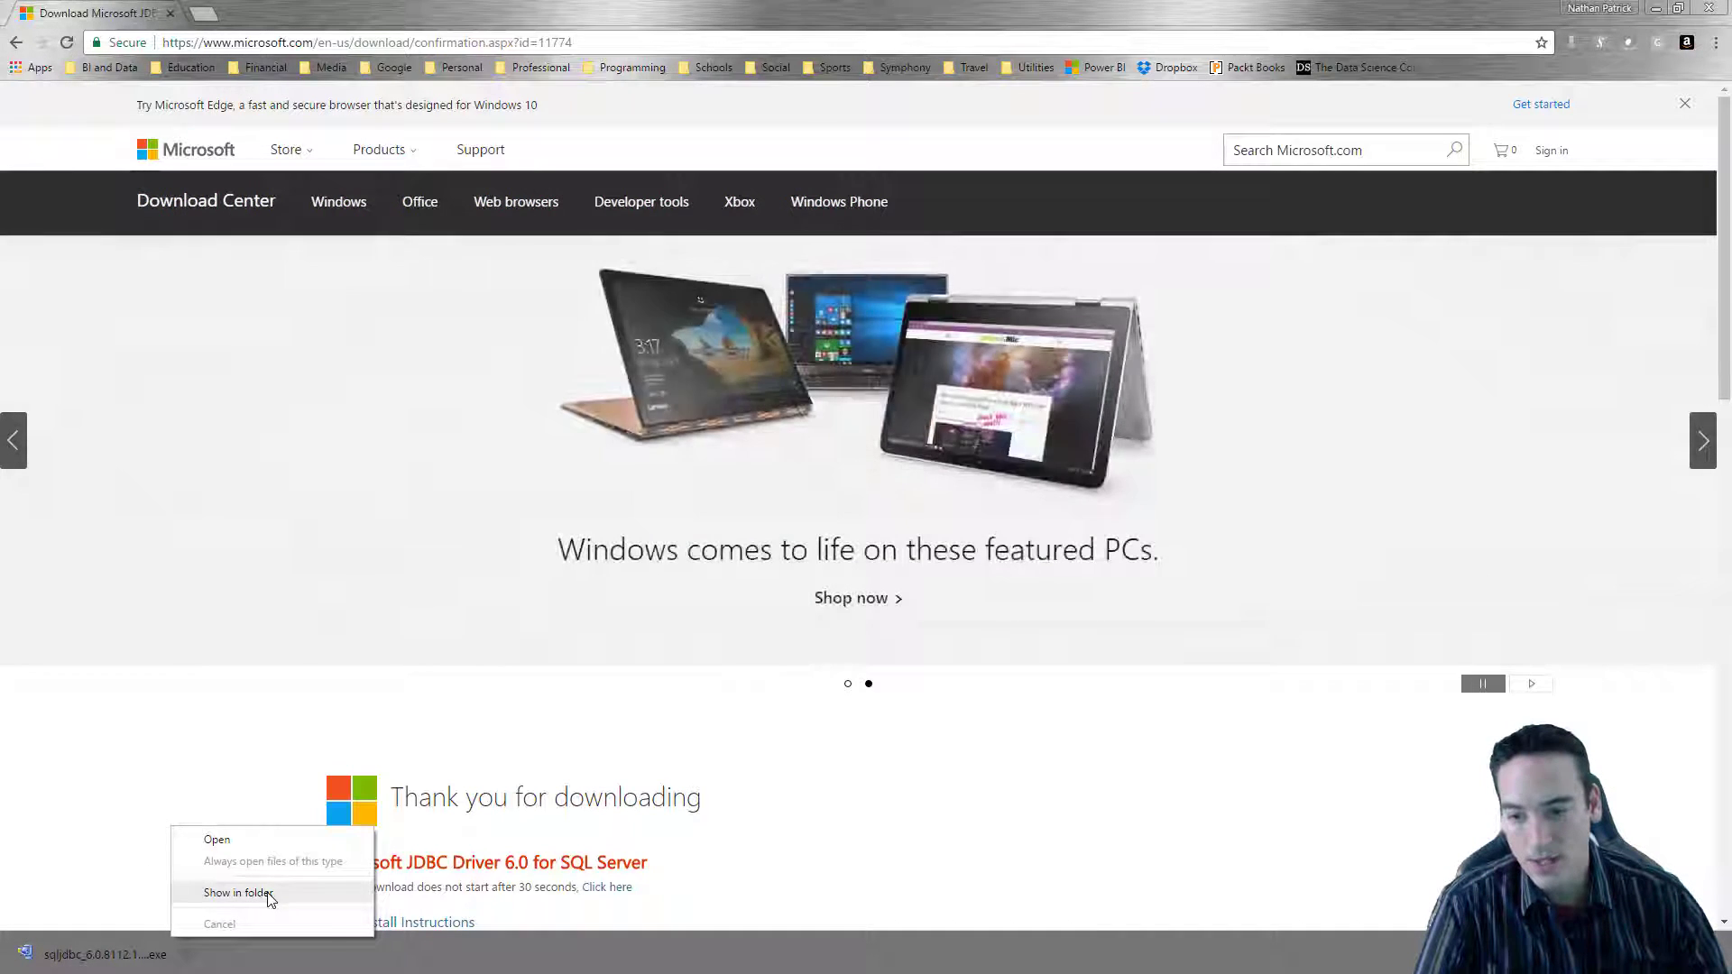
Step: Locate the downloaded sqljdbc_6.0.8112.100_enu.exe in Downloads and run it
left_click(263, 895)
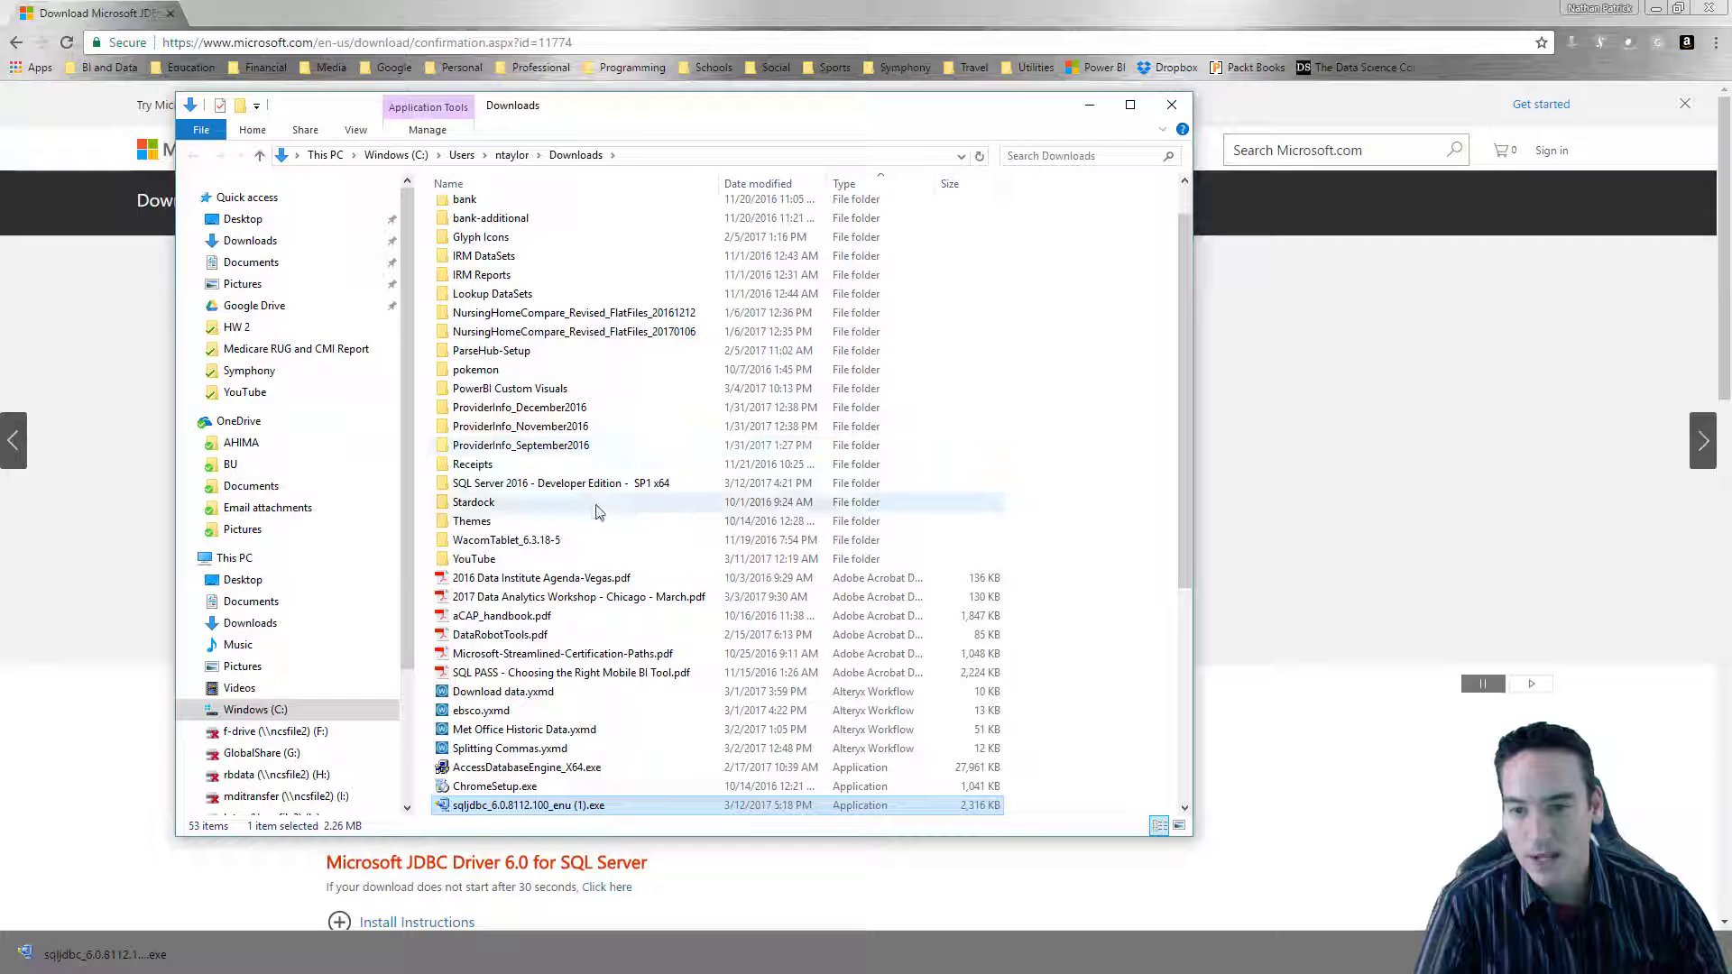
left_click(506, 749)
left_click(535, 807)
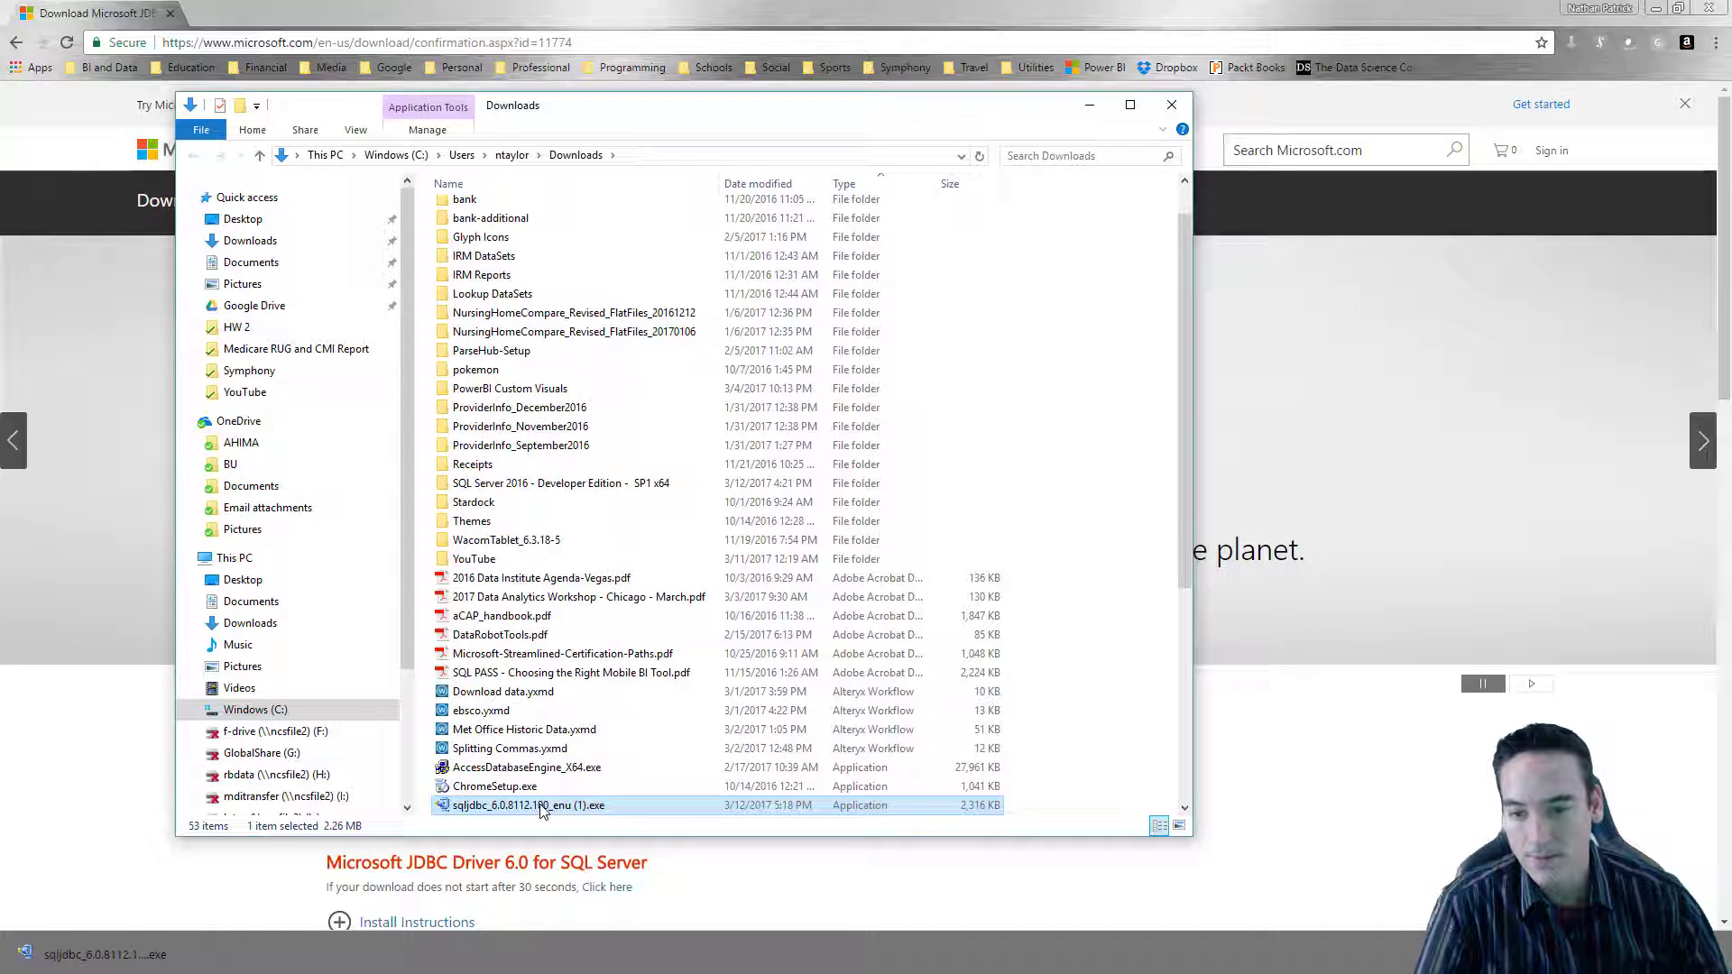
double_click(542, 807)
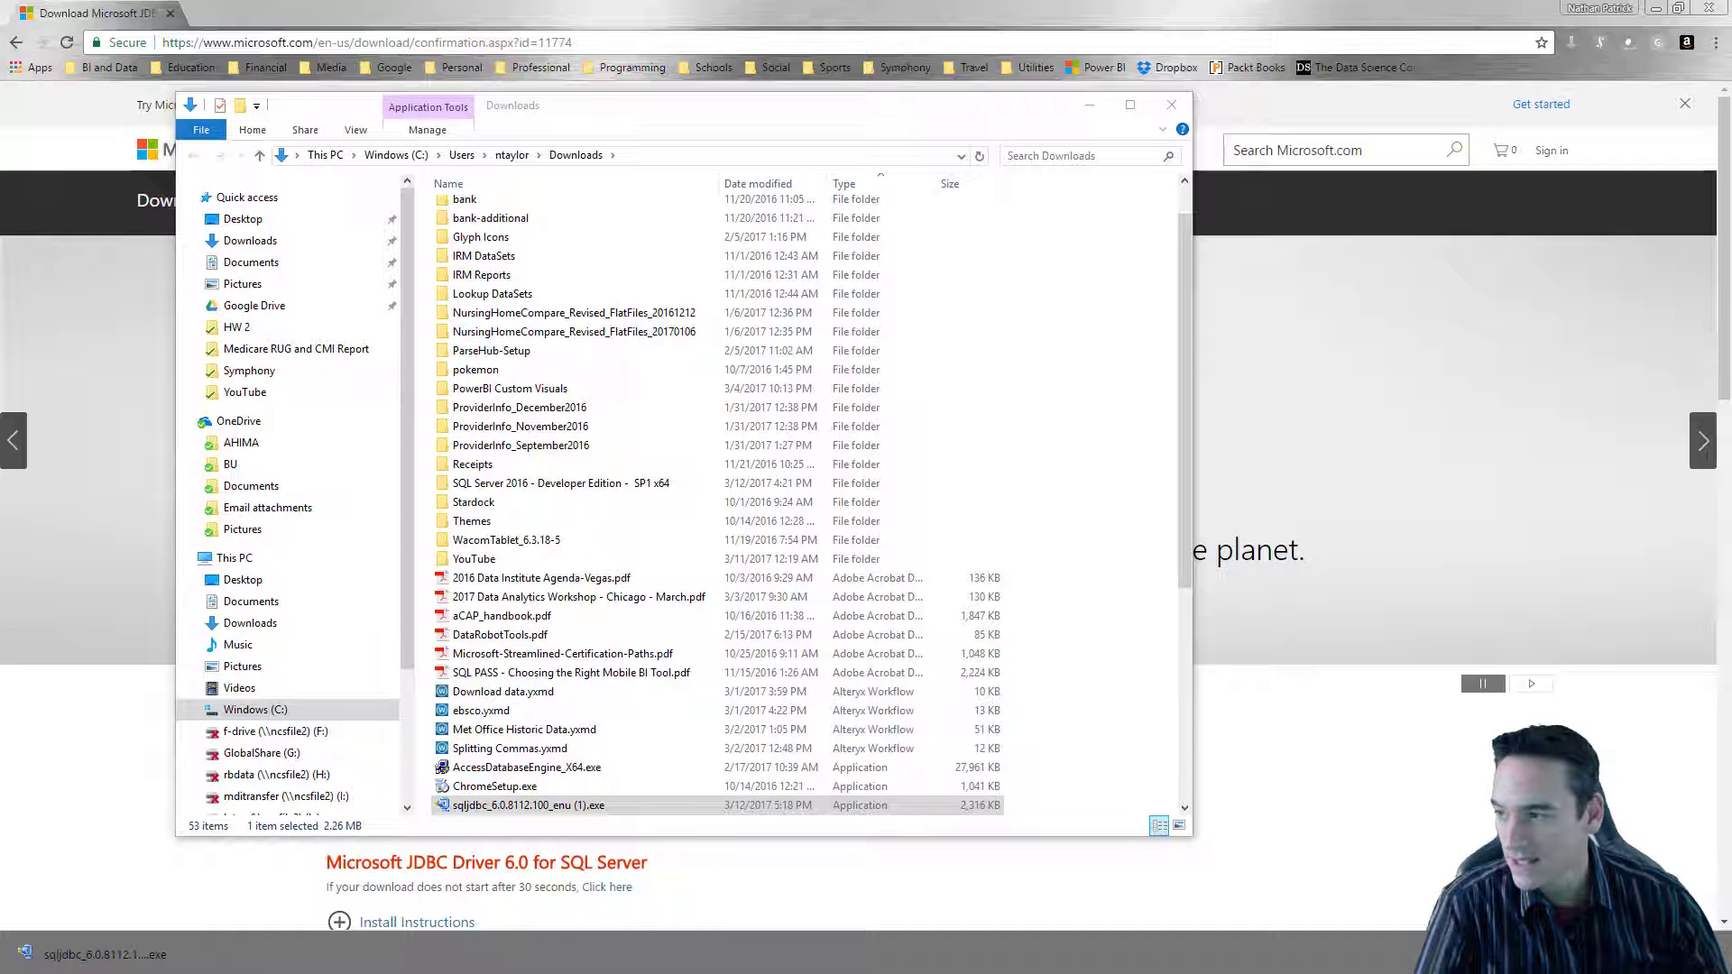
Step: Unzip the 22 driver files into a Microsoft JDBC Driver 6.0 for SQL Server folder
left_click_drag(23, 379, 544, 314)
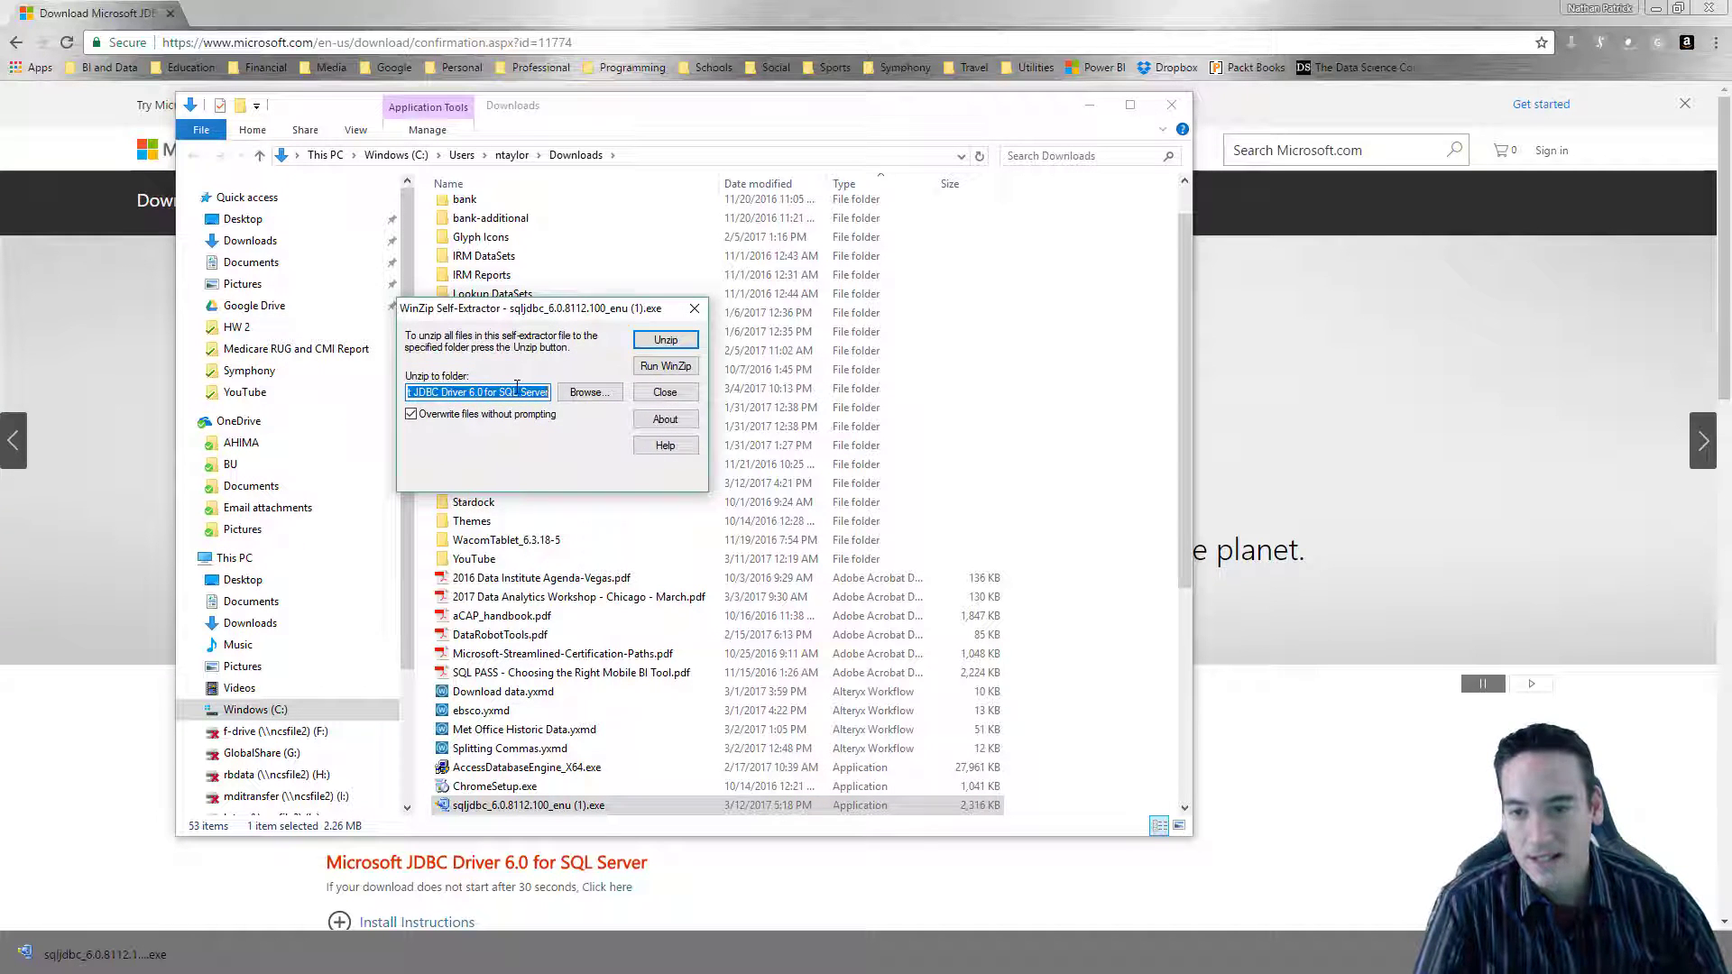
left_click(521, 391)
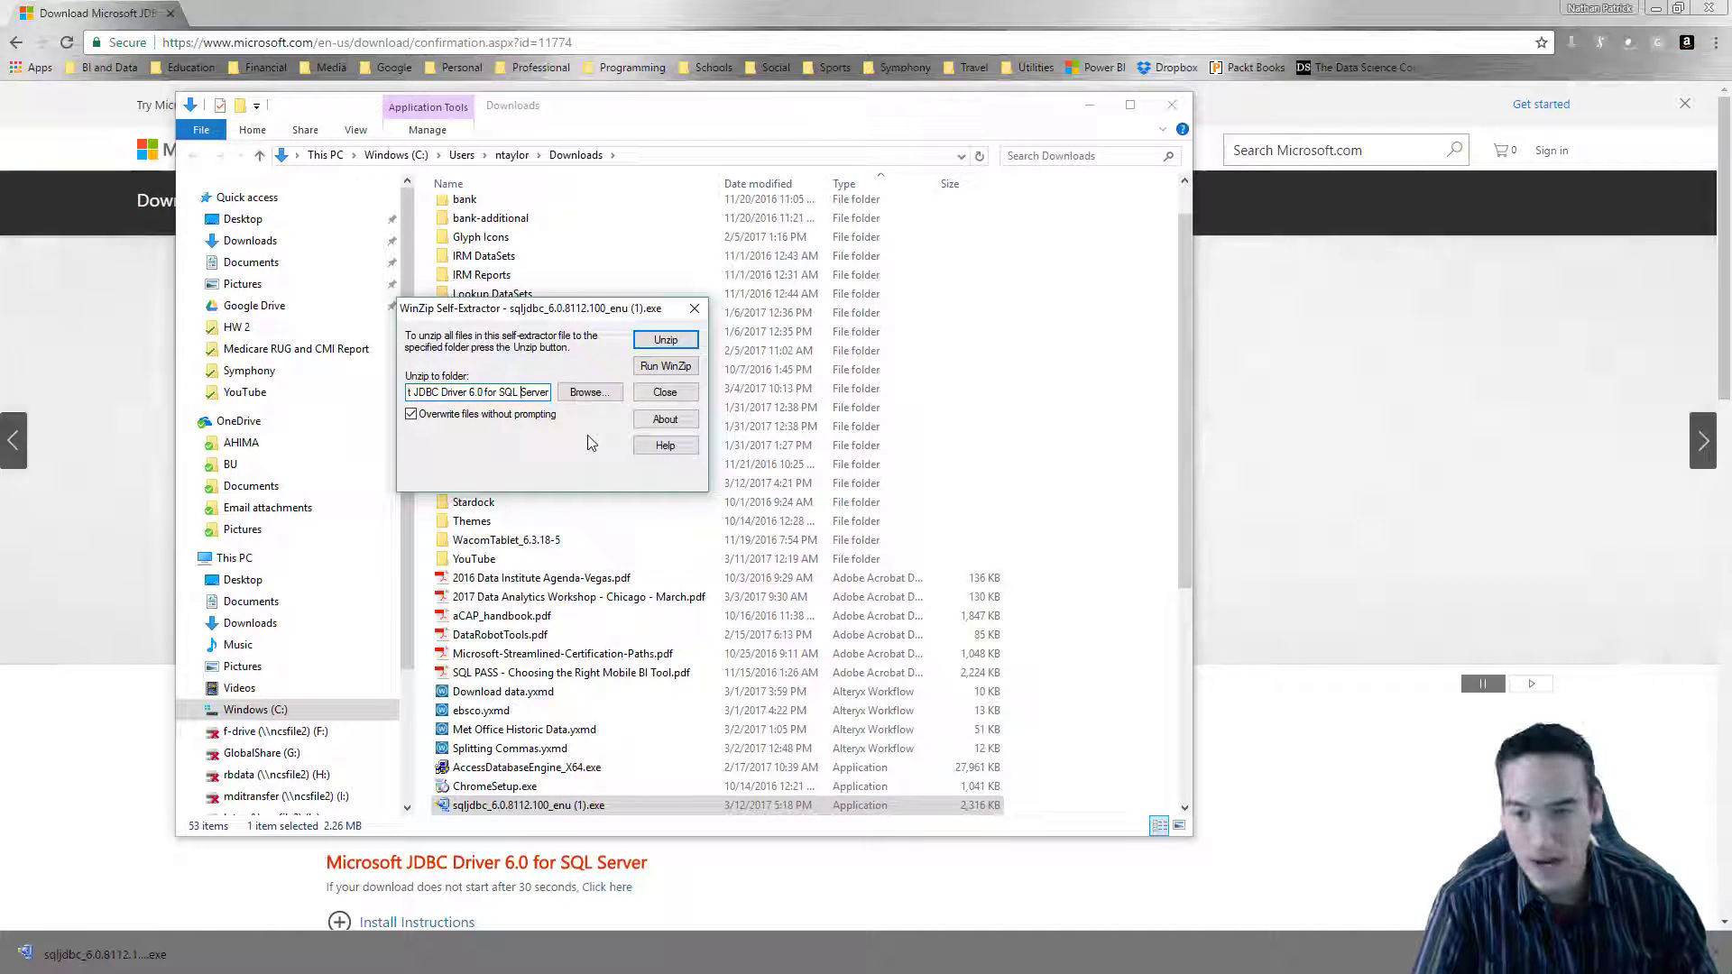
key("Home")
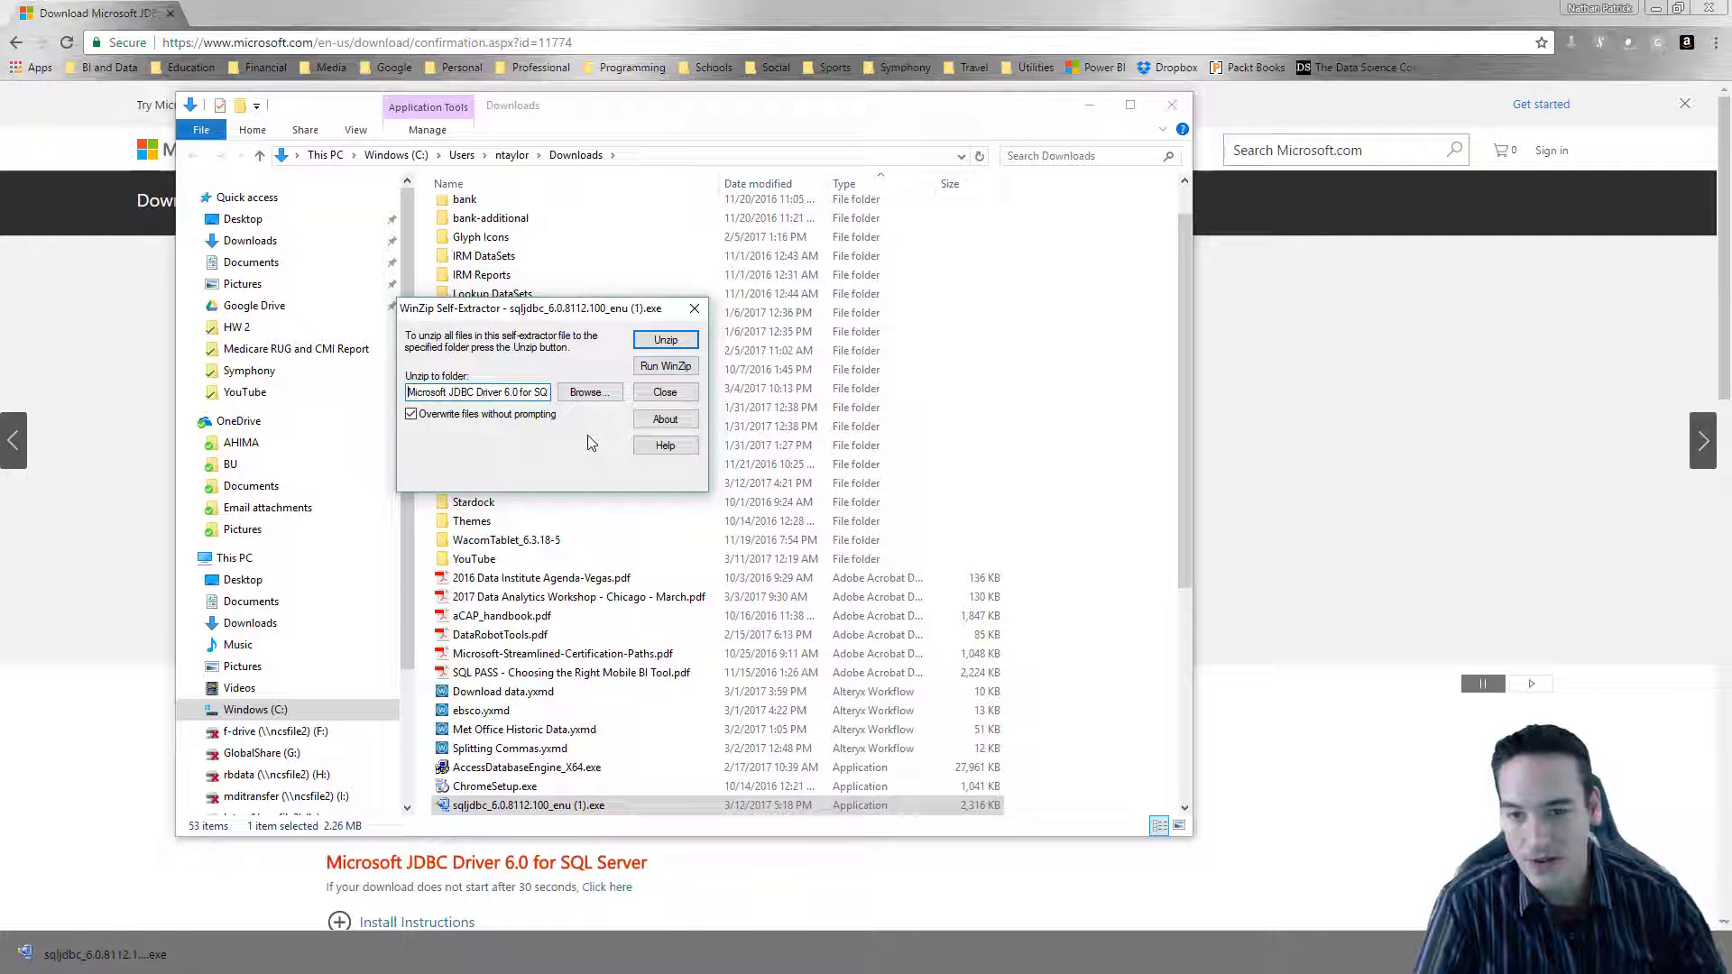
left_click(665, 340)
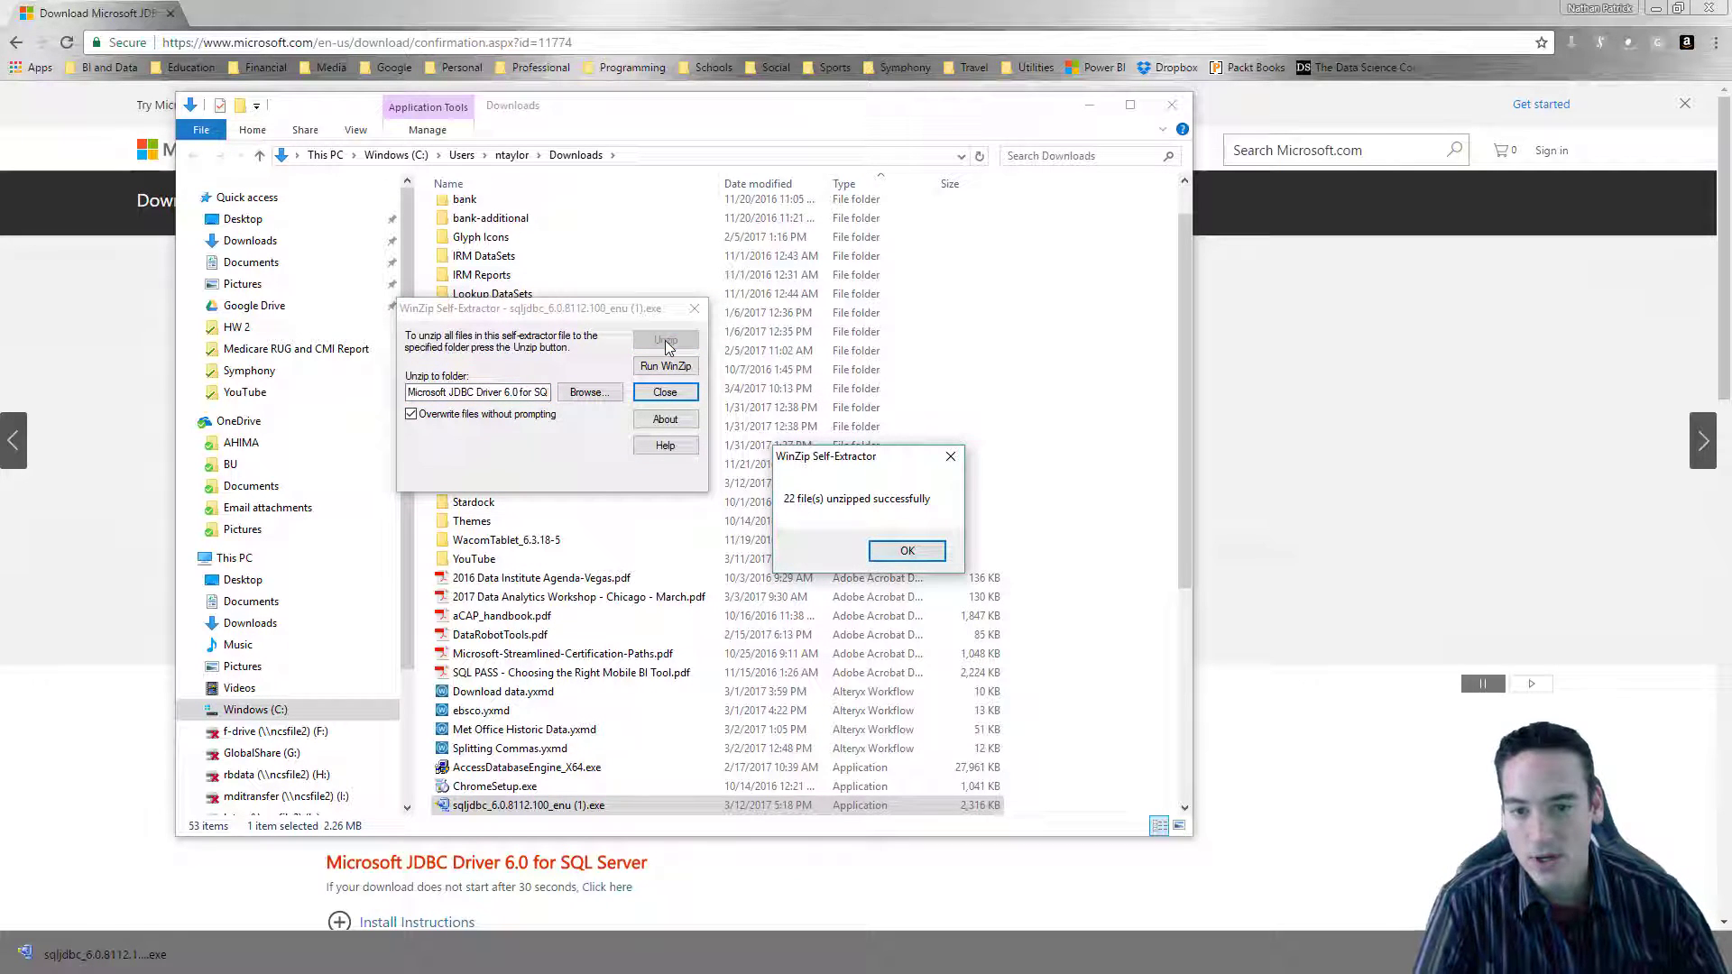
left_click(902, 550)
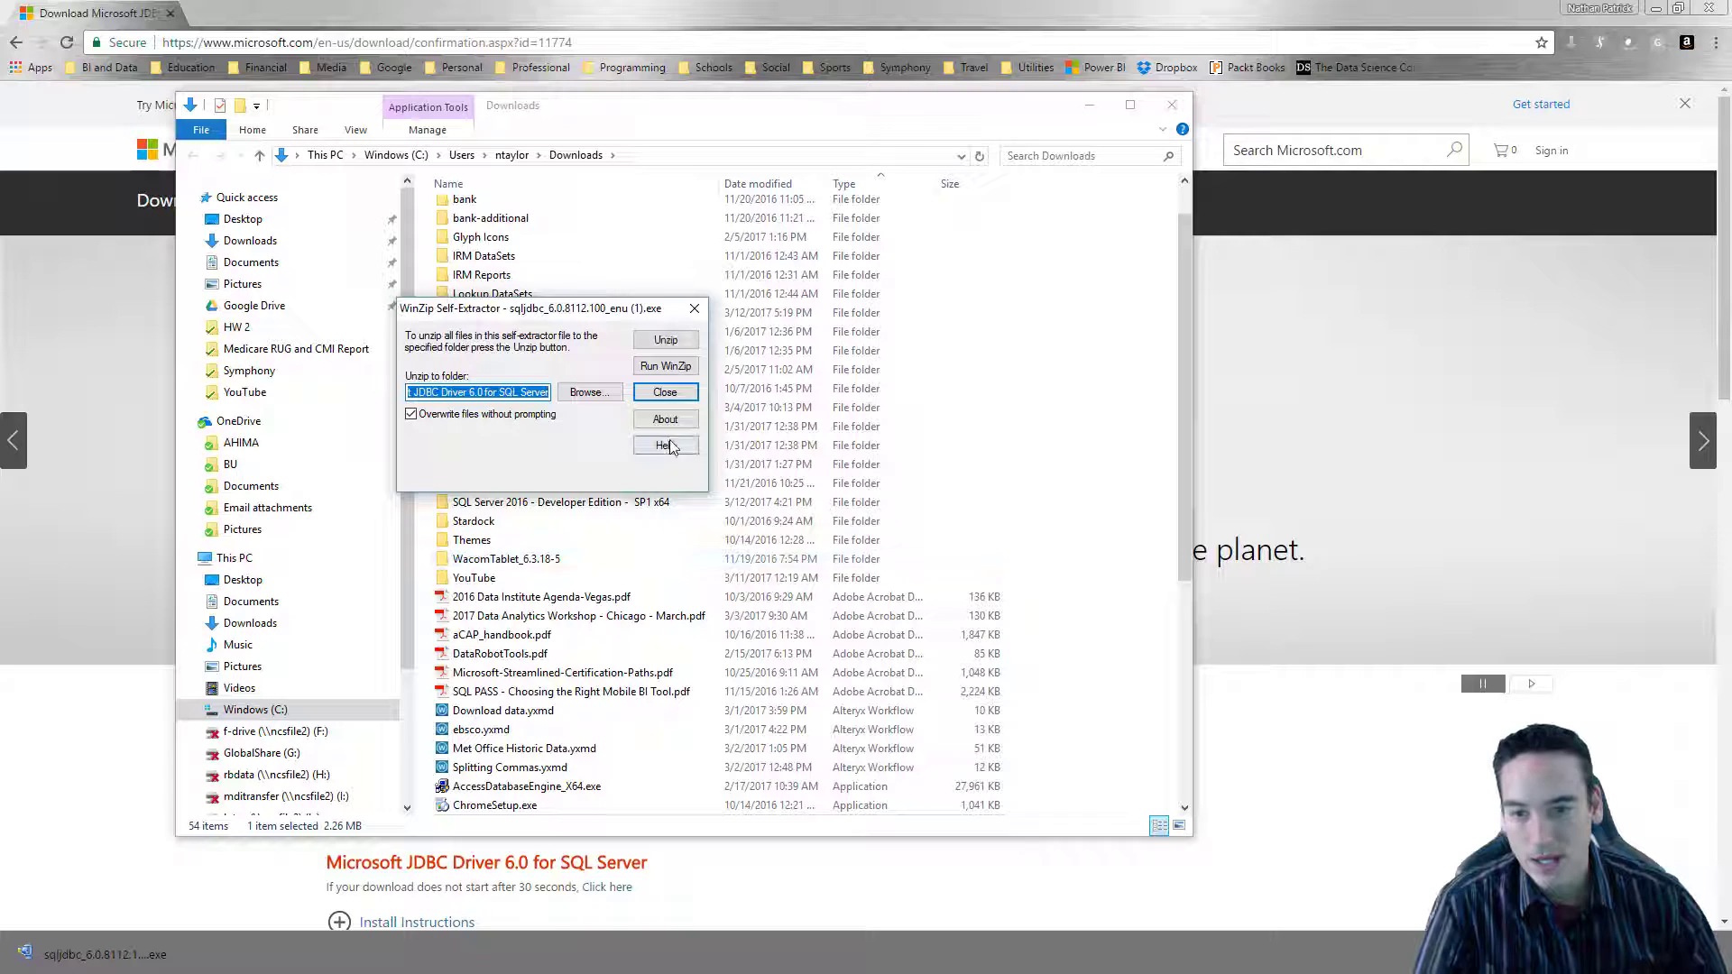
left_click(666, 392)
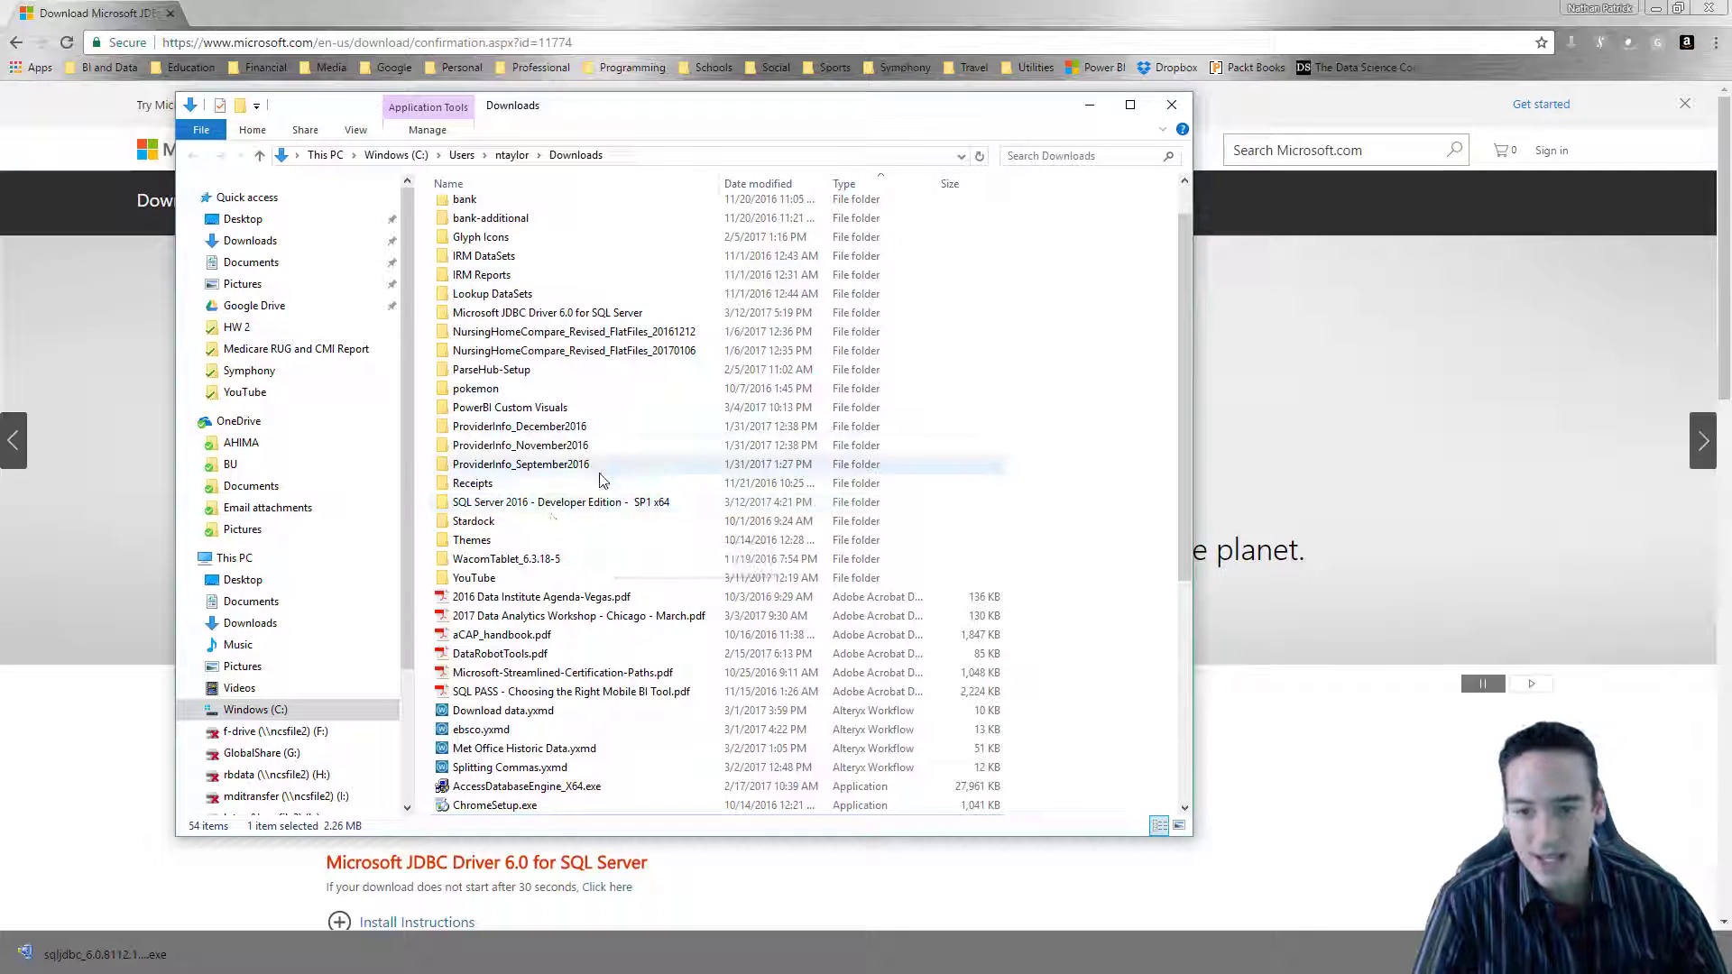
left_click(504, 317)
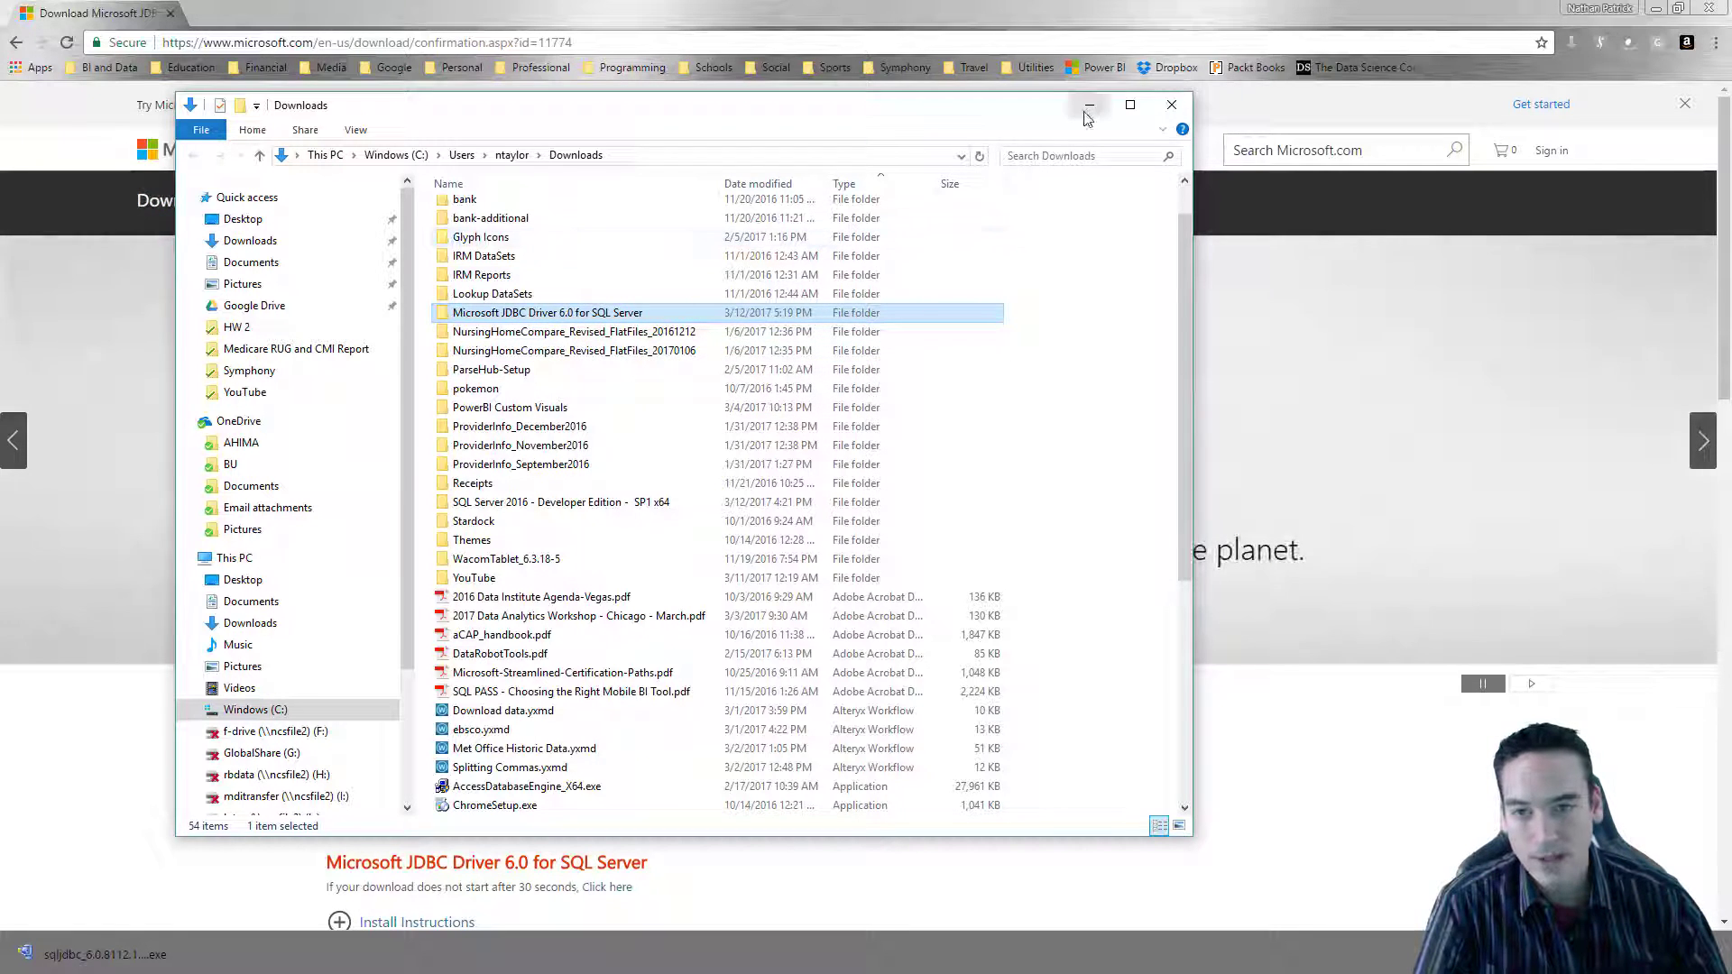
Step: Minimize Explorer and Chrome, then select MS SQL Server 2014 - JDBC Drivers in Lumira
left_click(1090, 105)
left_click(1656, 9)
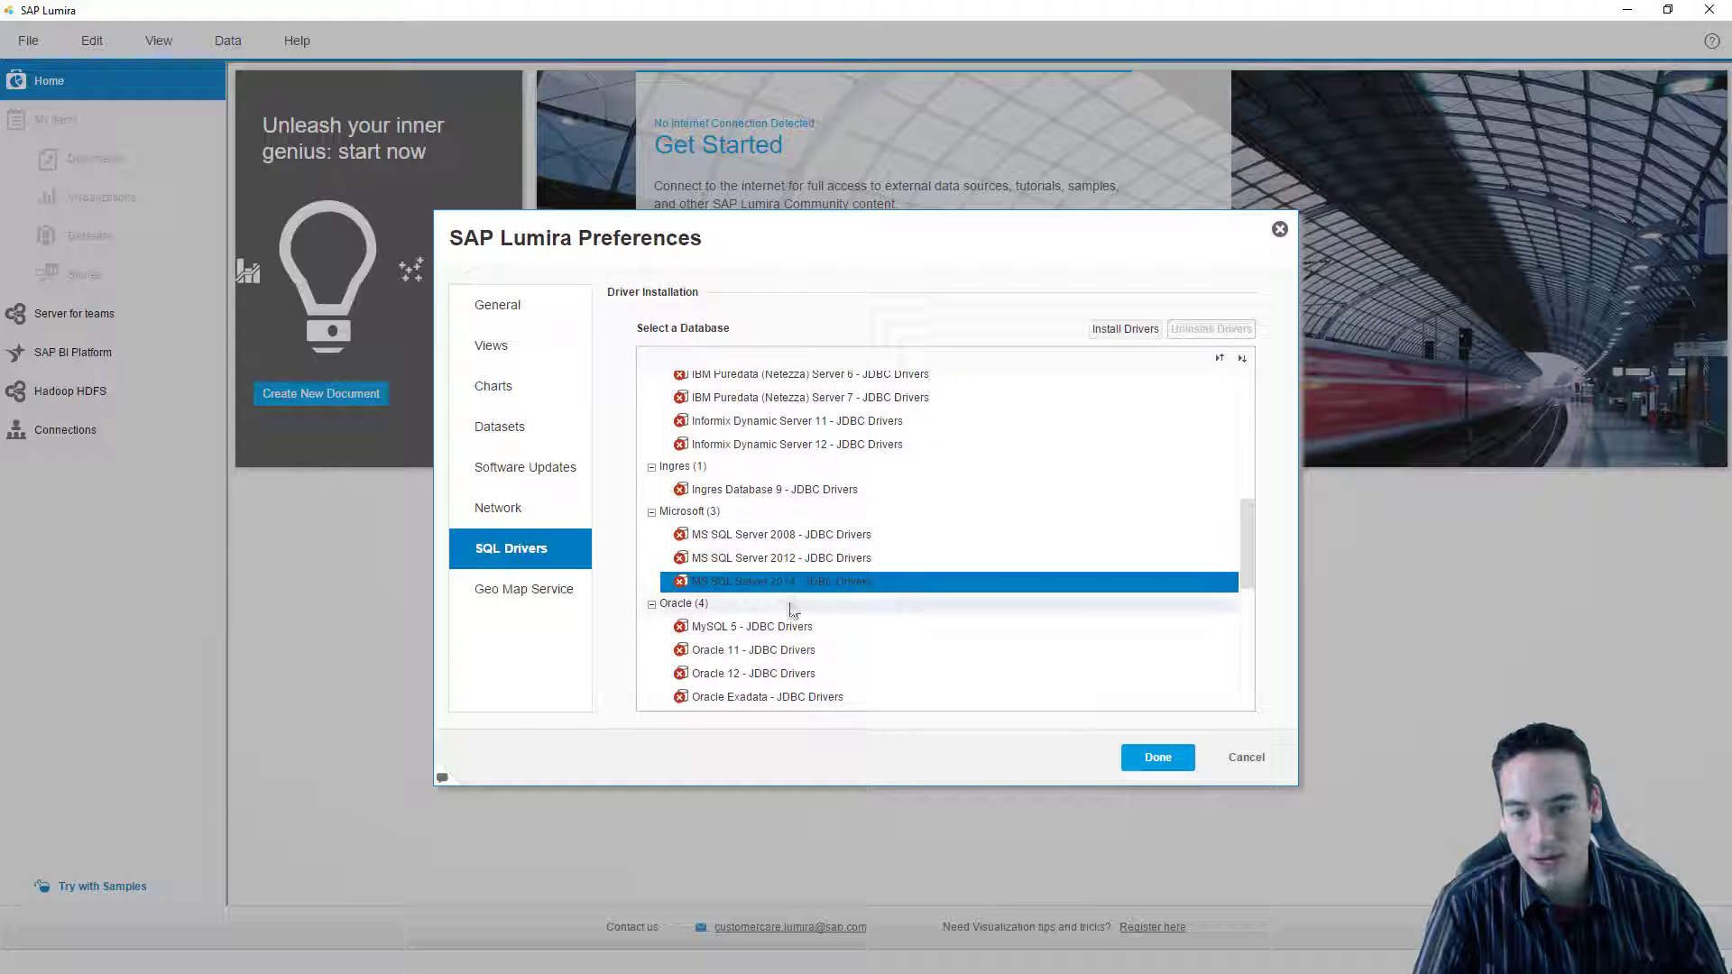
left_click(767, 538)
left_click(773, 583)
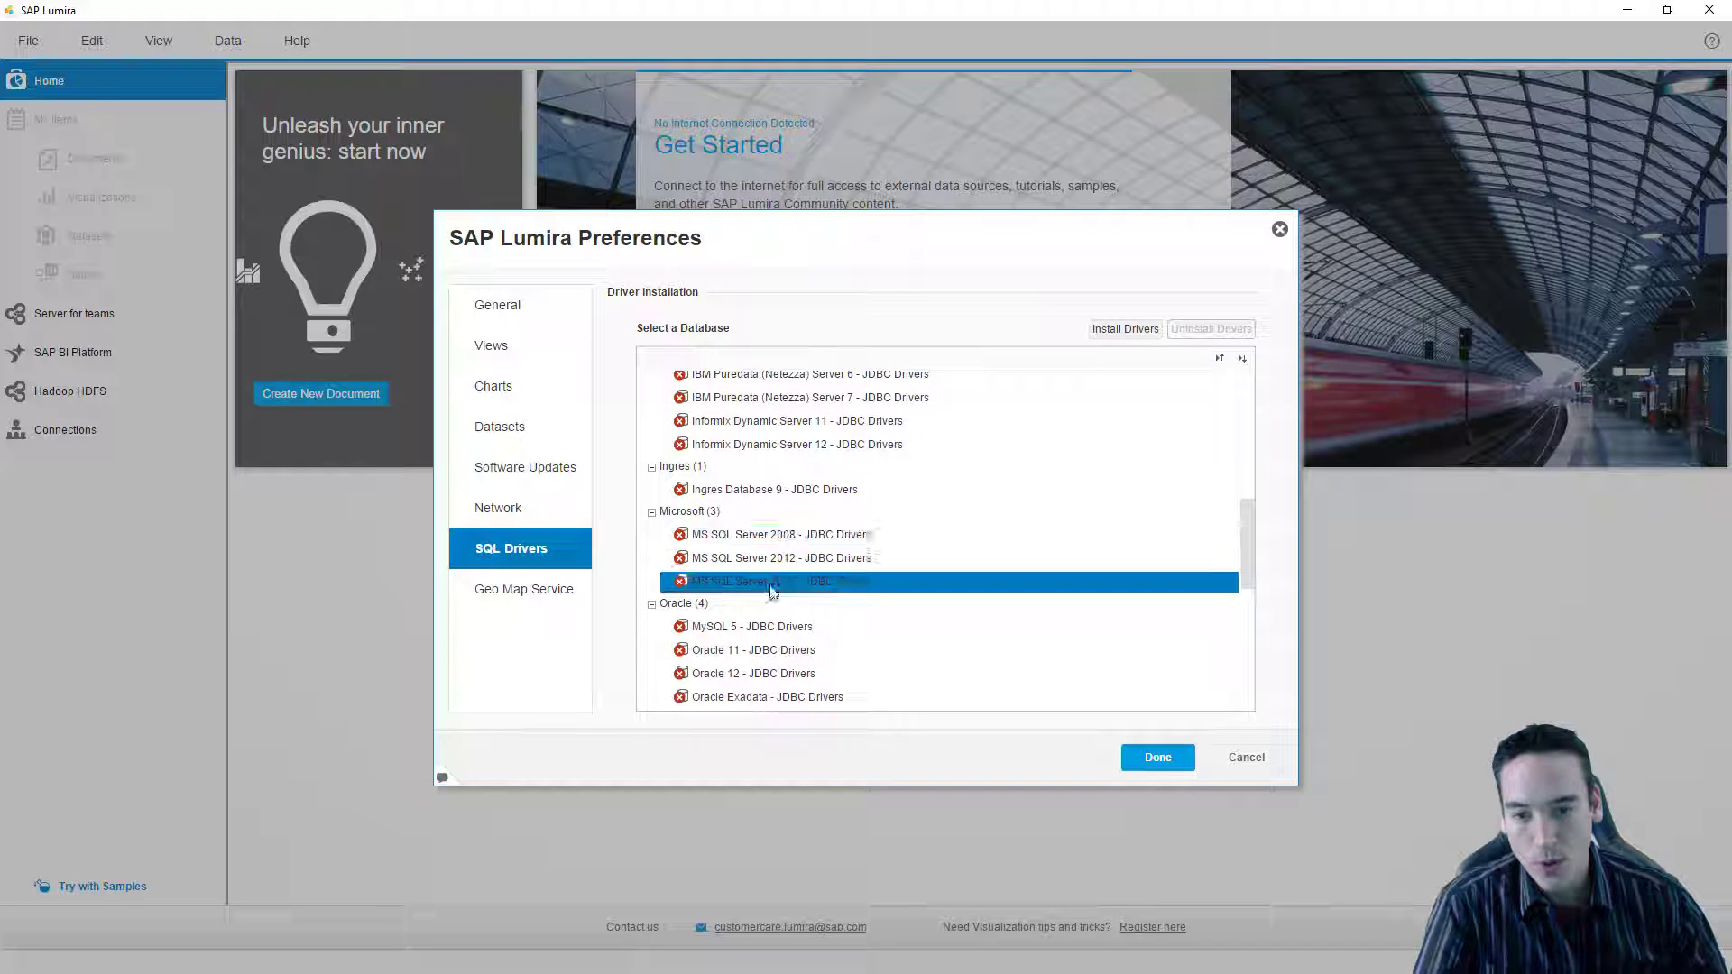
Step: Pick sqljdbc41.jar from Downloads\Microsoft JDBC Driver 6.0 for SQL Server\sqljdbc_6.0\enu\jre7 to install
left_click(1123, 333)
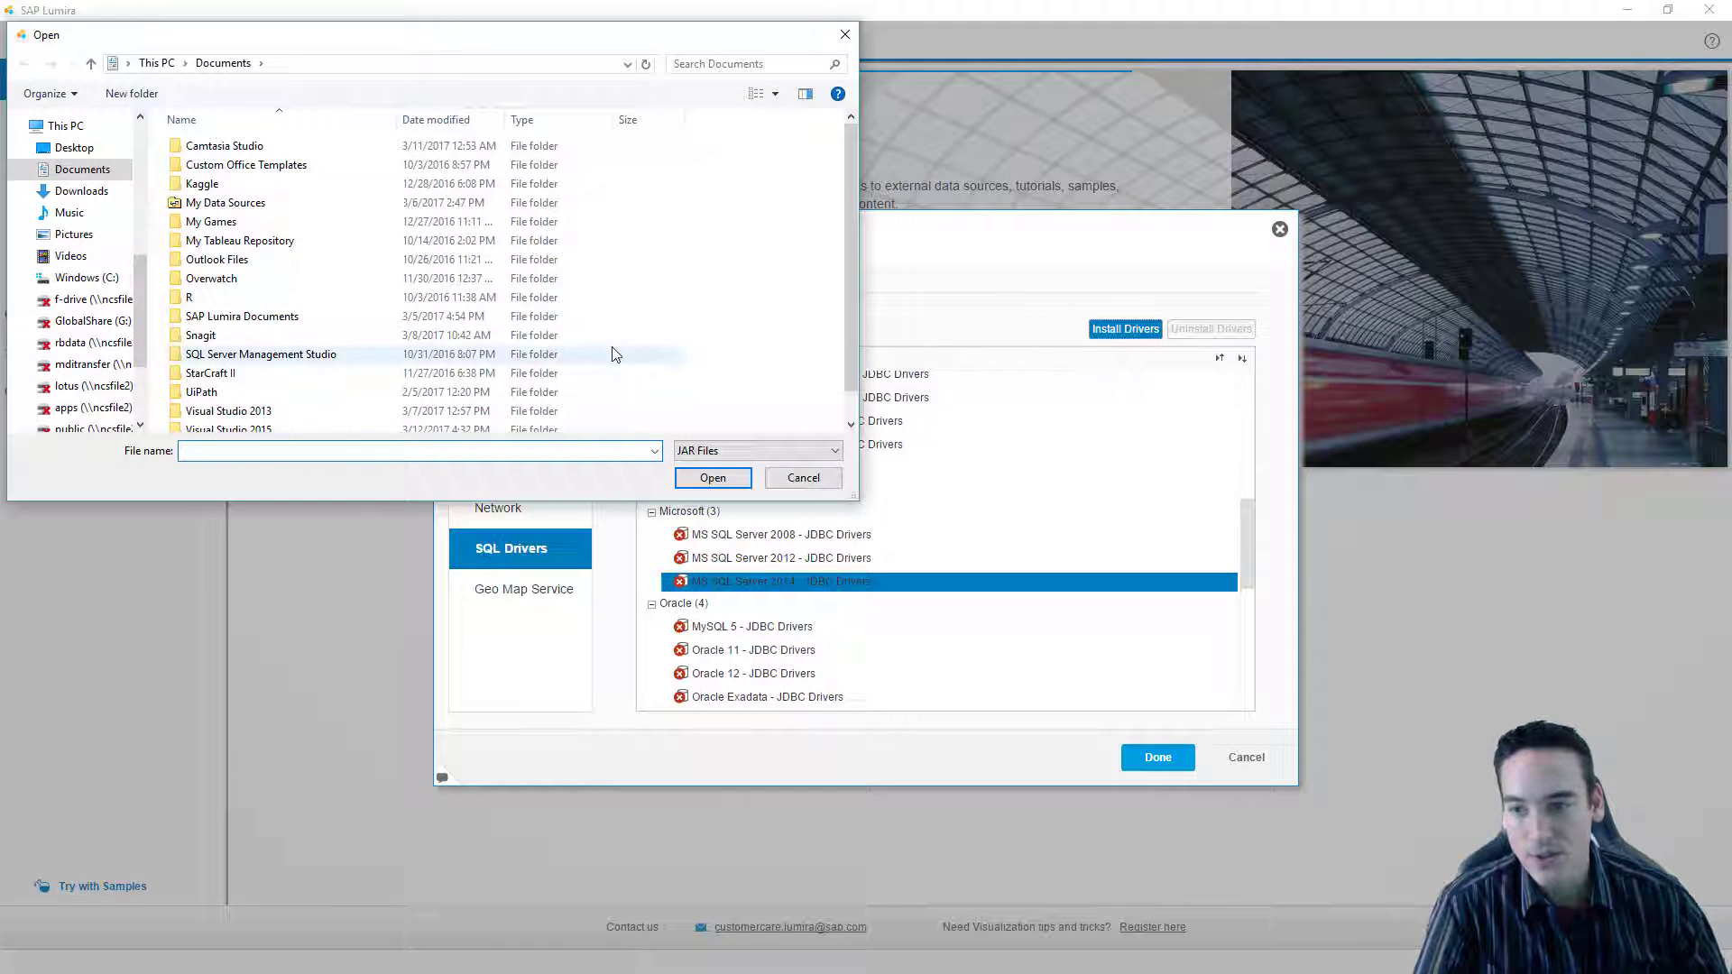
left_click(82, 191)
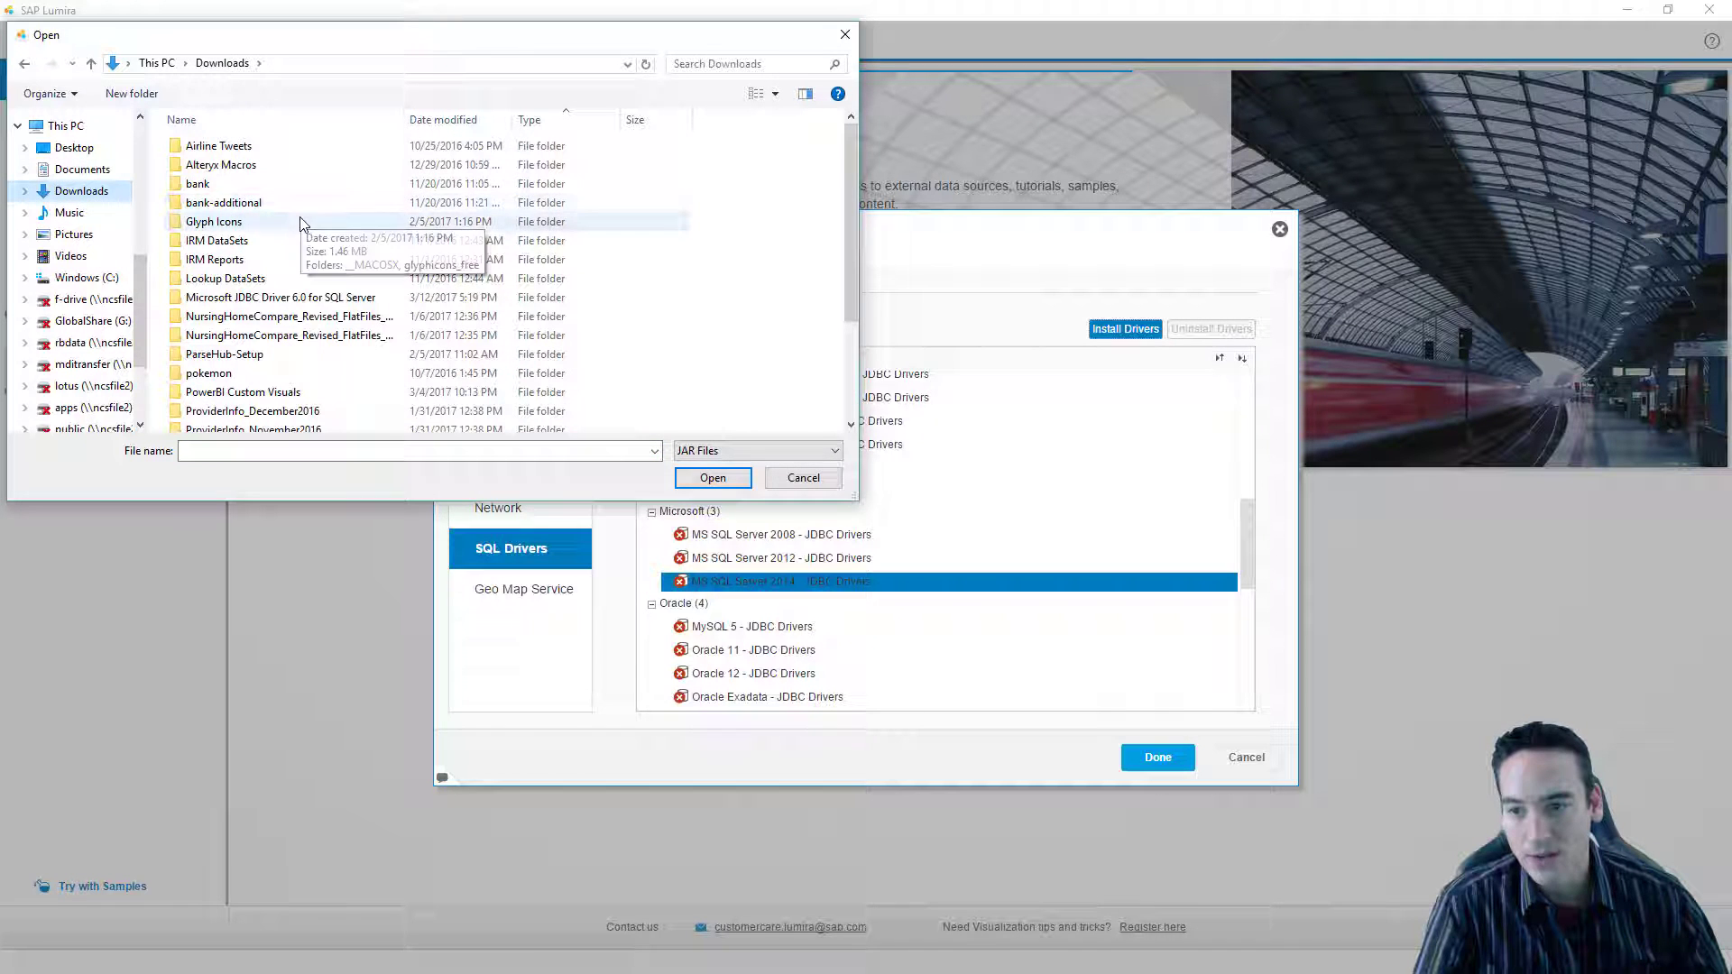
double_click(268, 300)
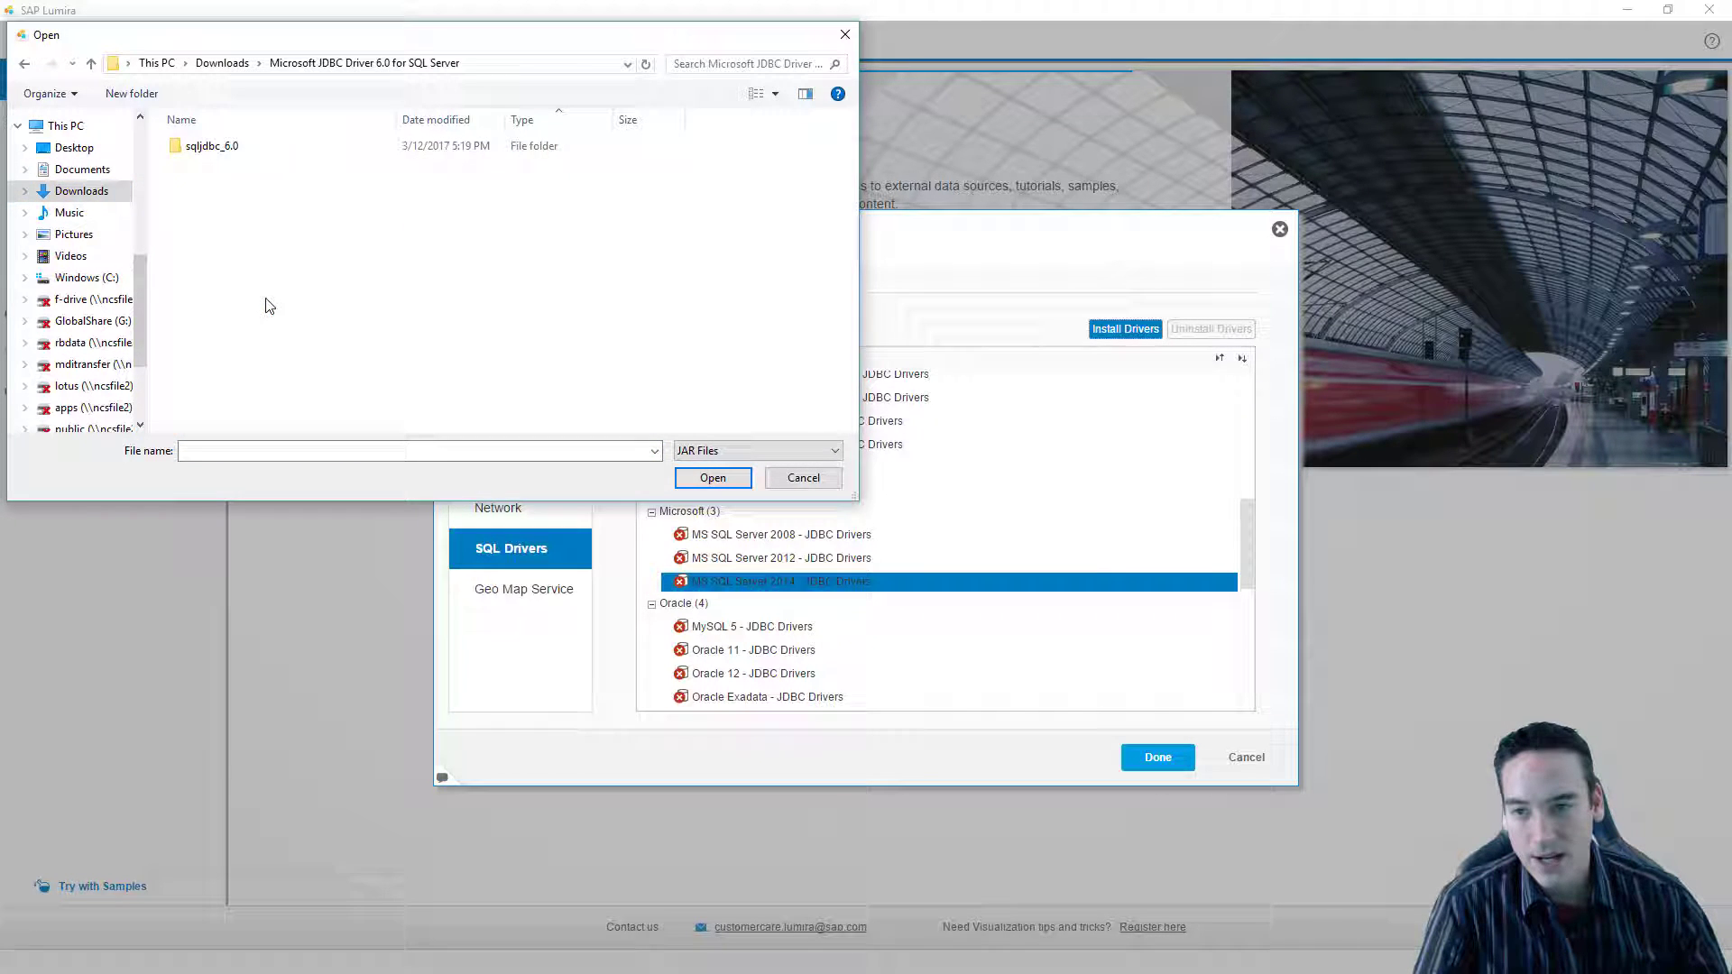
double_click(225, 155)
double_click(202, 147)
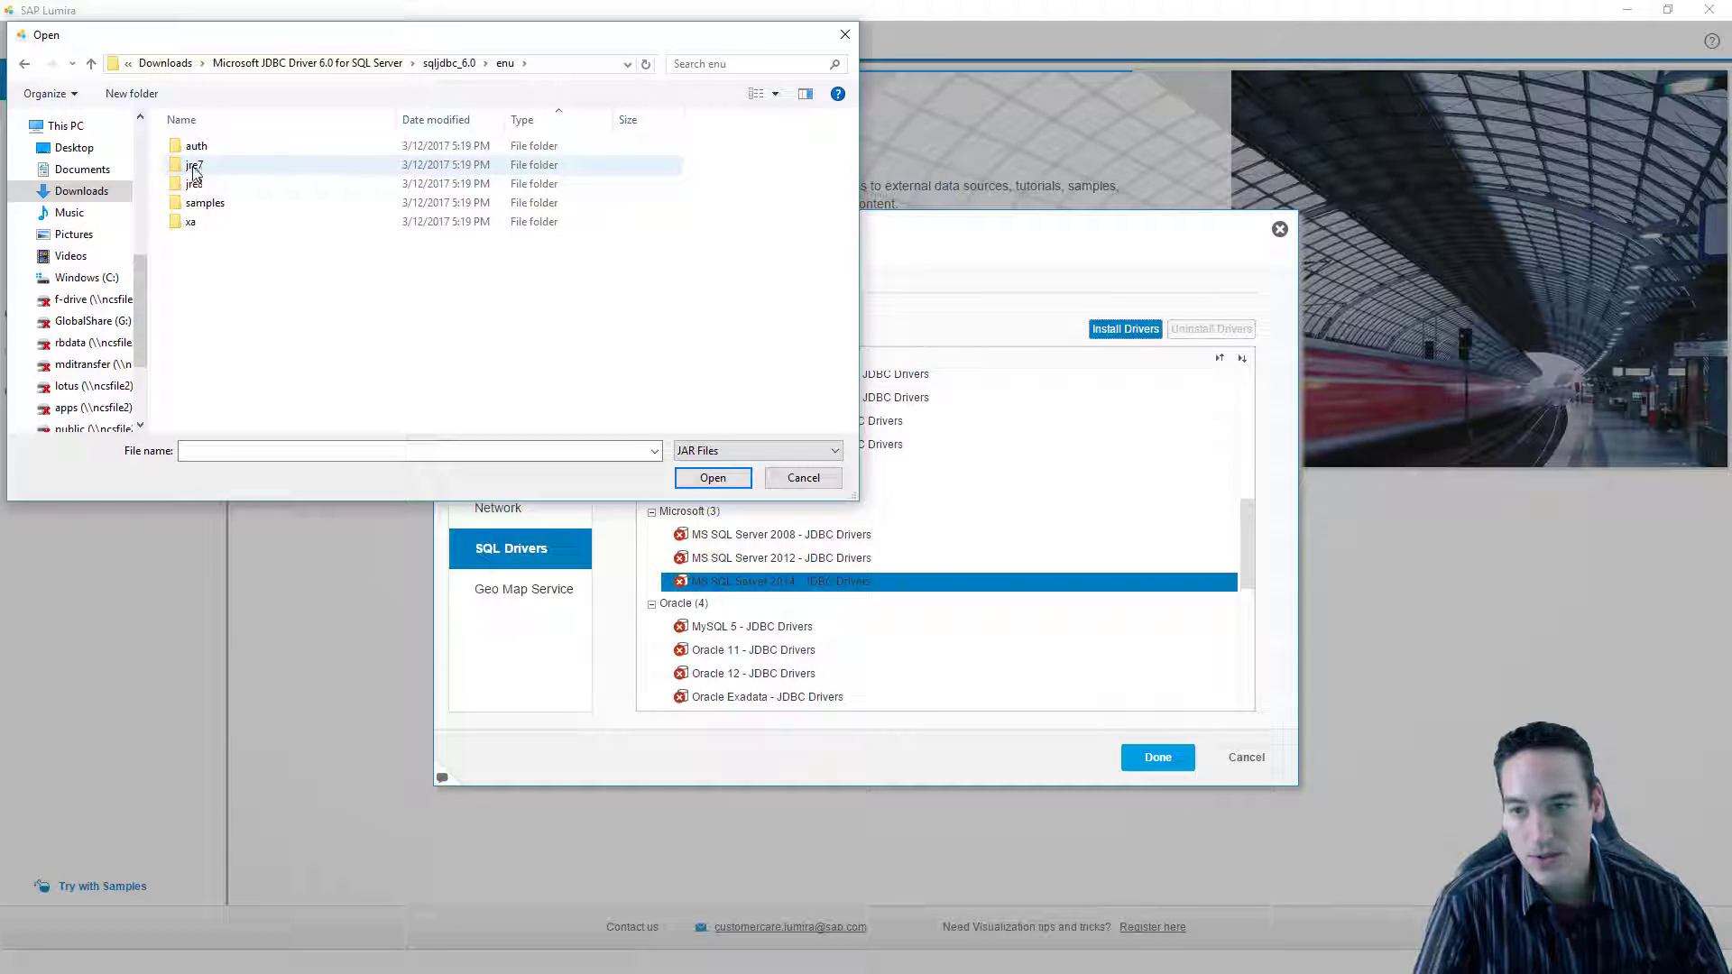
double_click(194, 167)
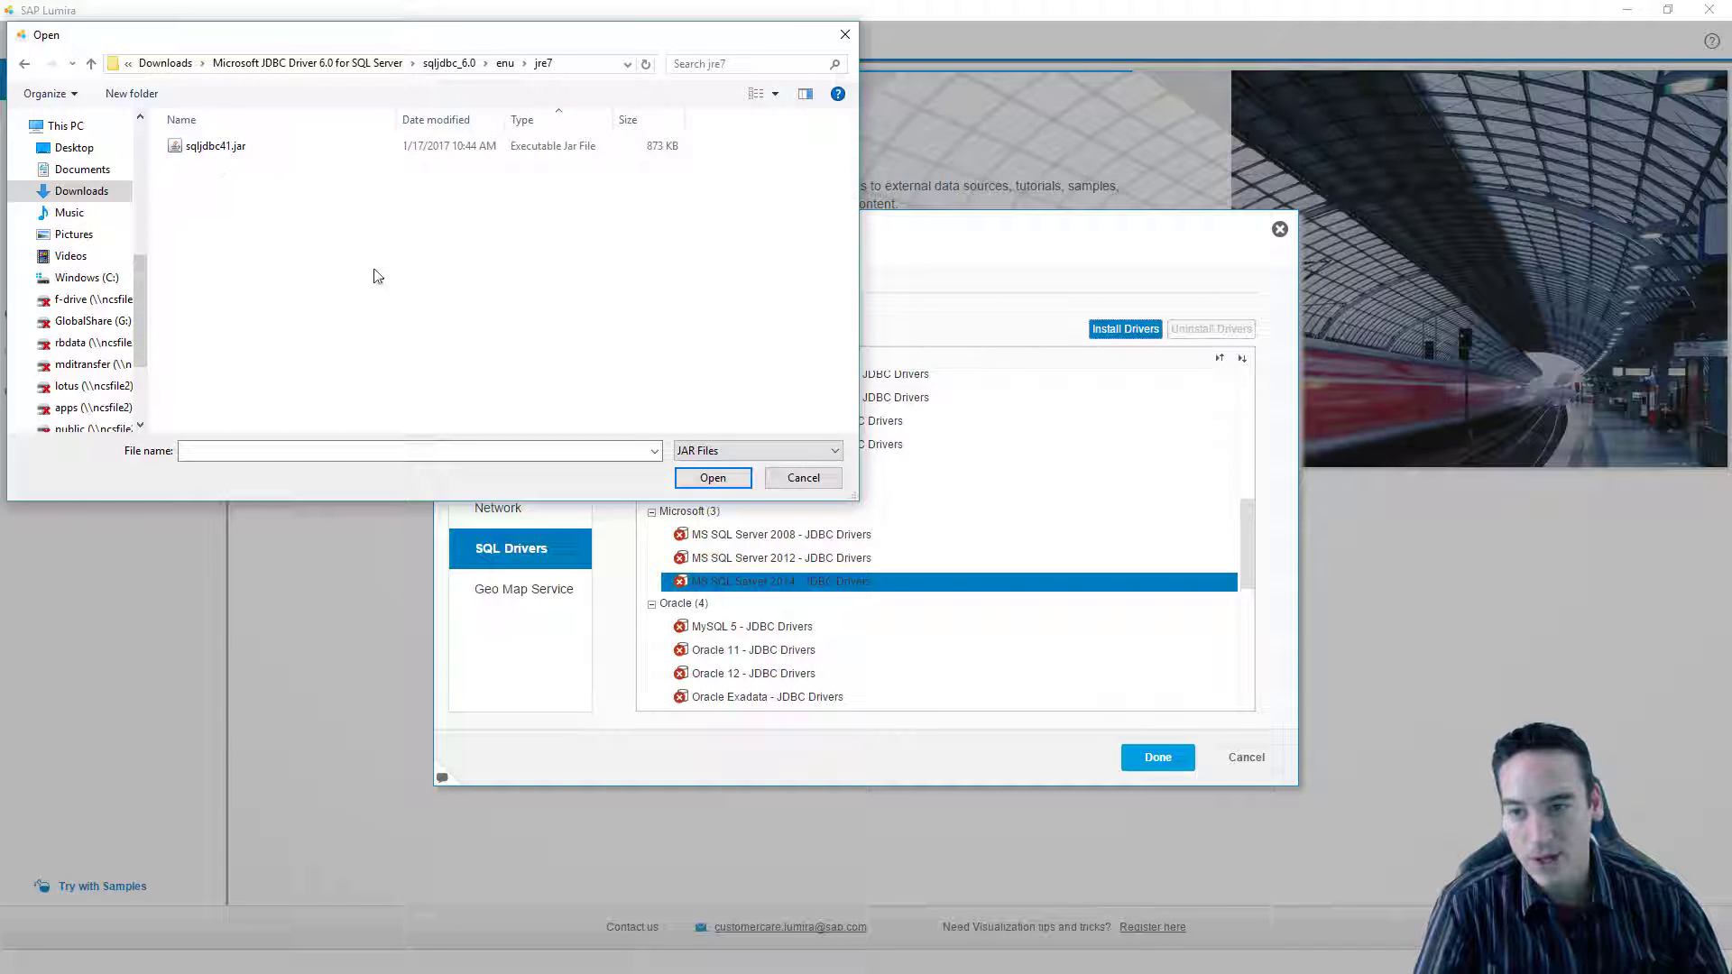
left_click(221, 151)
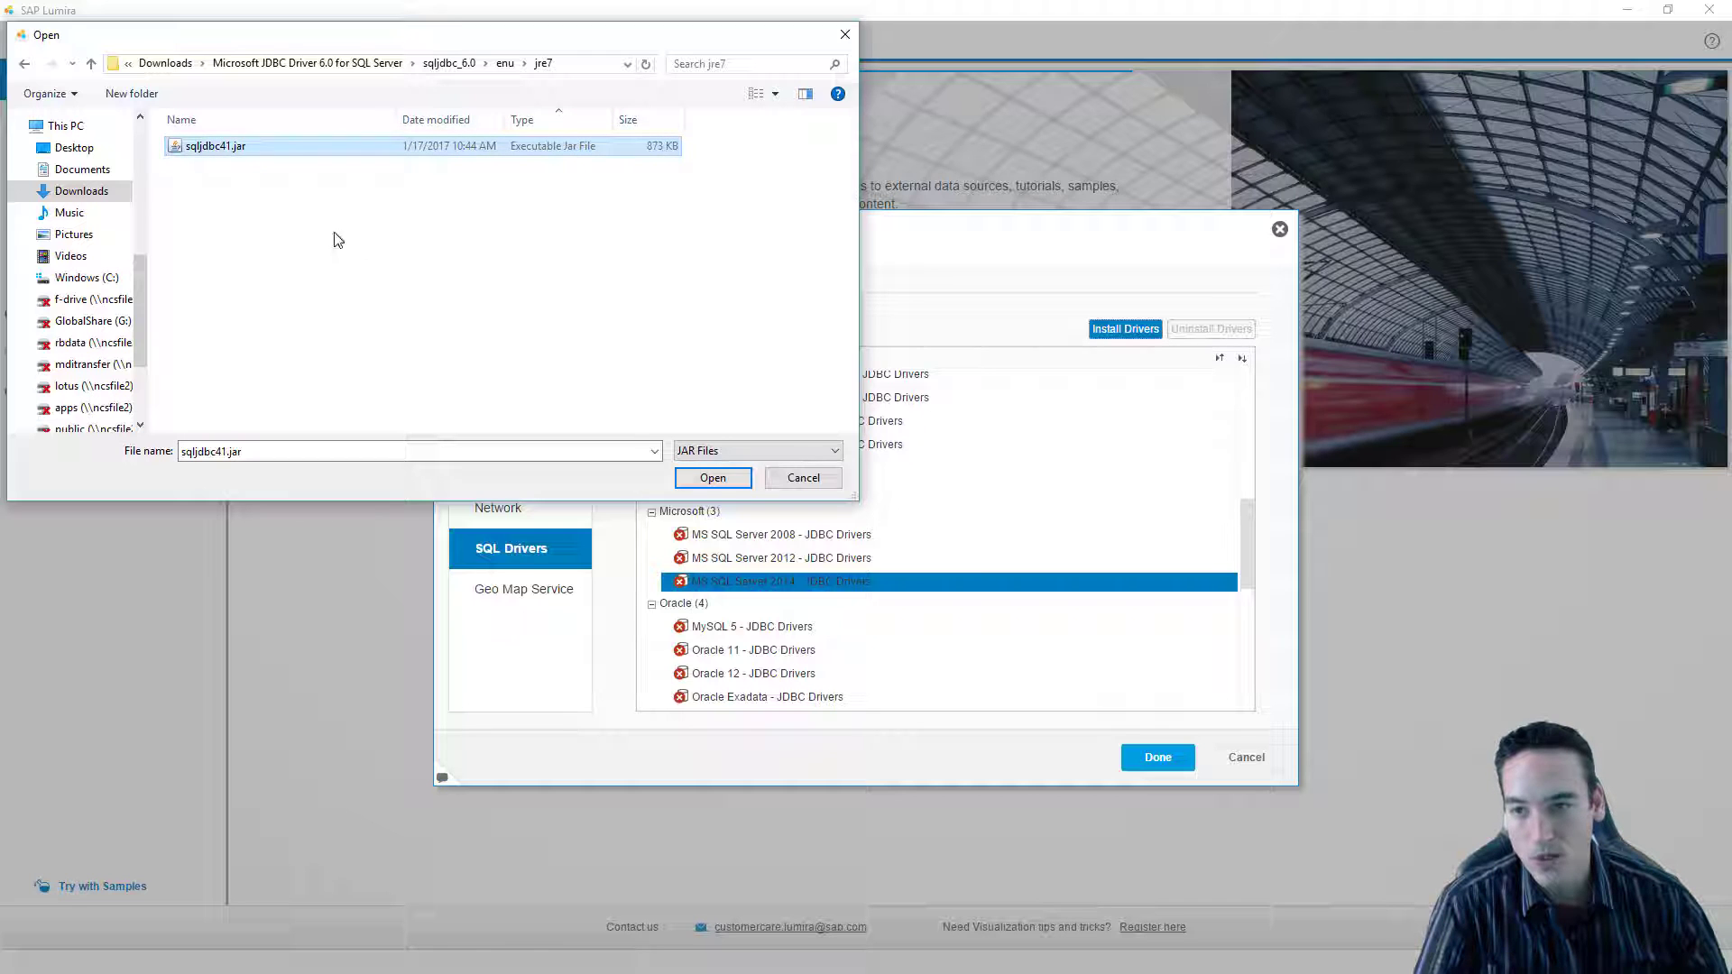
Step: Install sqljdbc41.jar as the SQL Server 2014 driver, acknowledge the restart notice, and exit Lumira
left_click(711, 478)
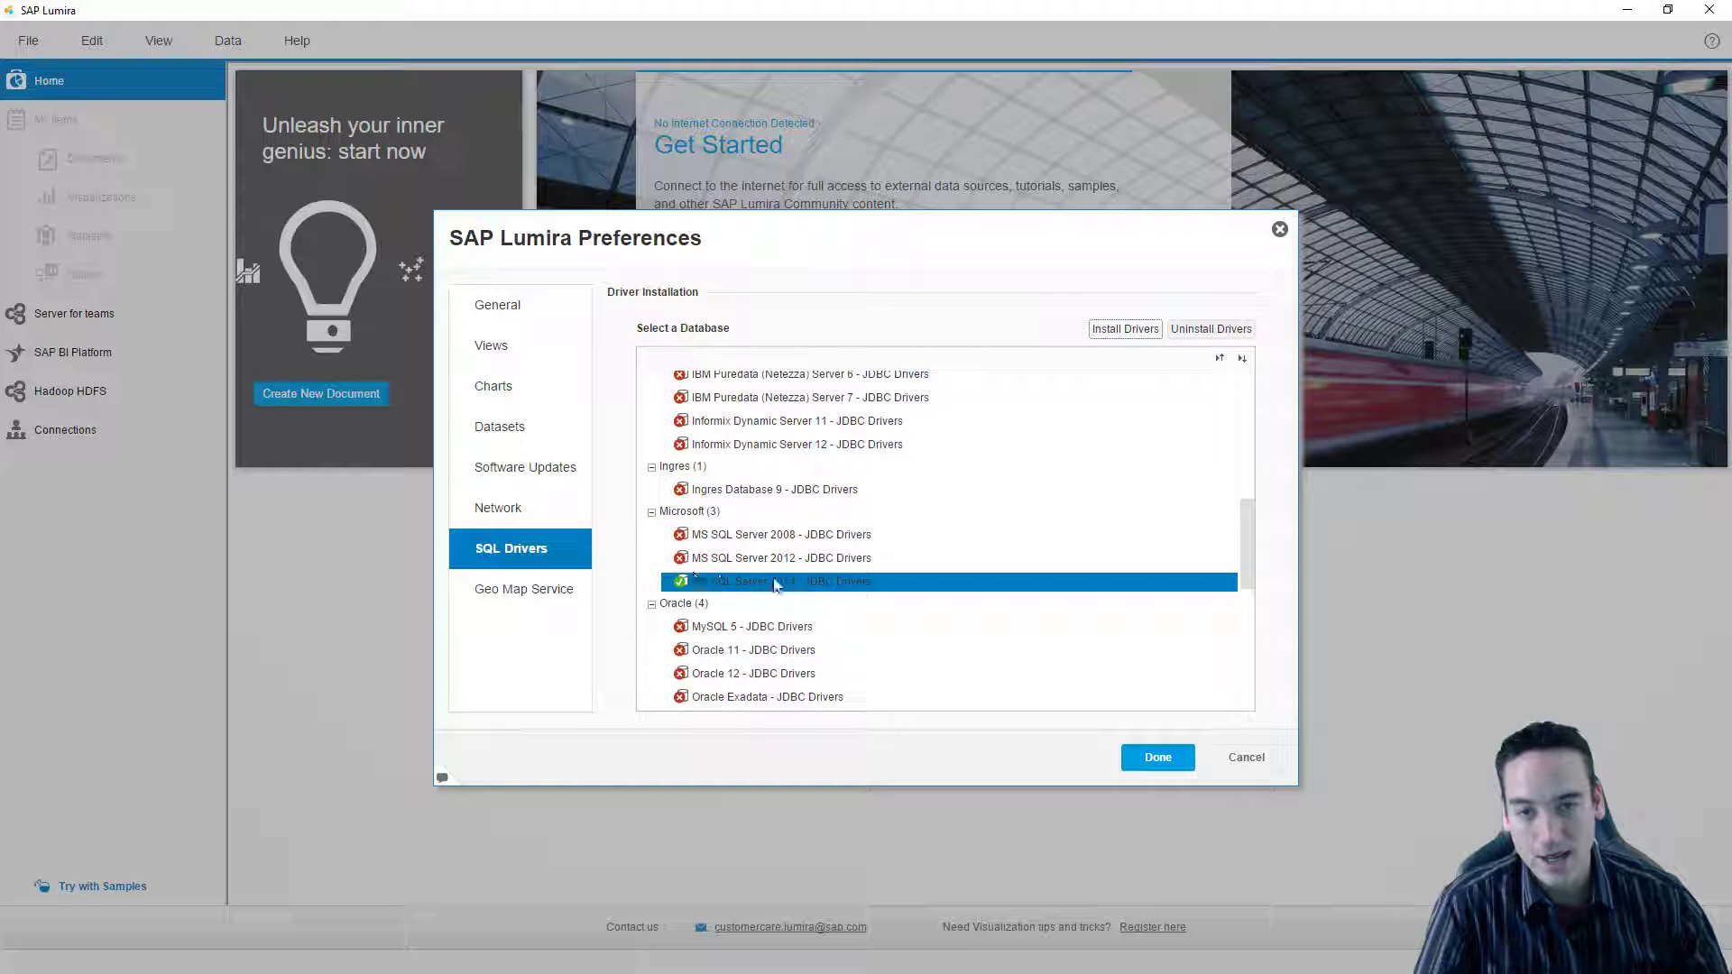
left_click(1158, 758)
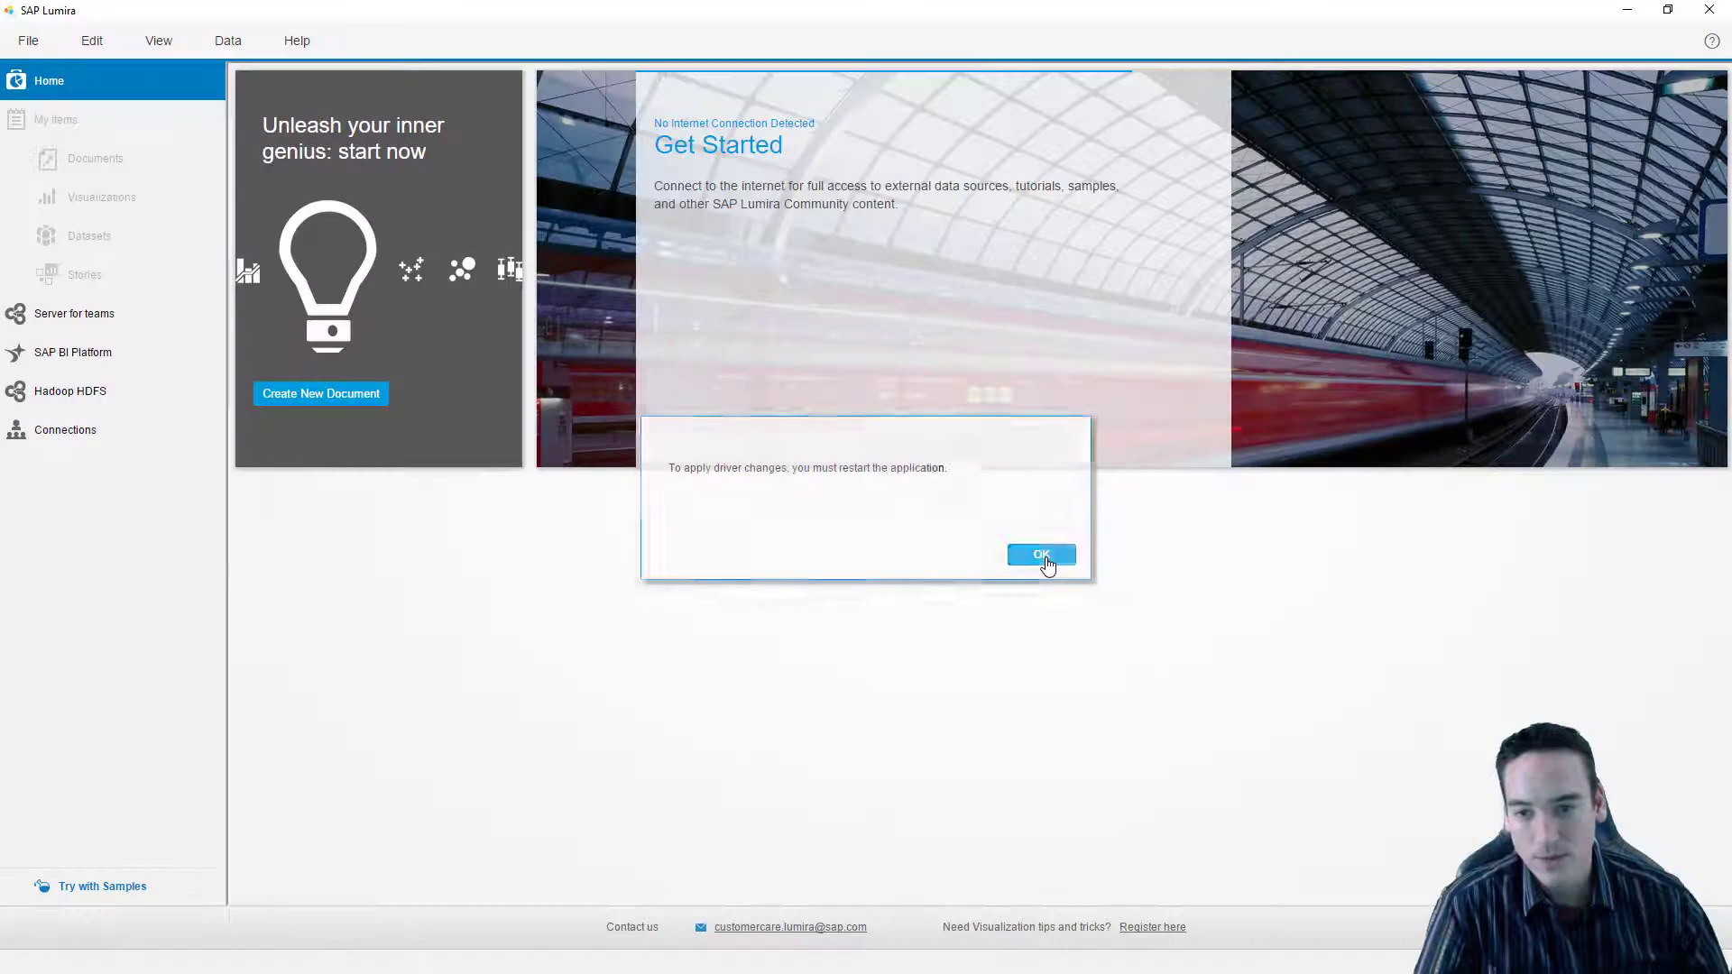
left_click(1042, 555)
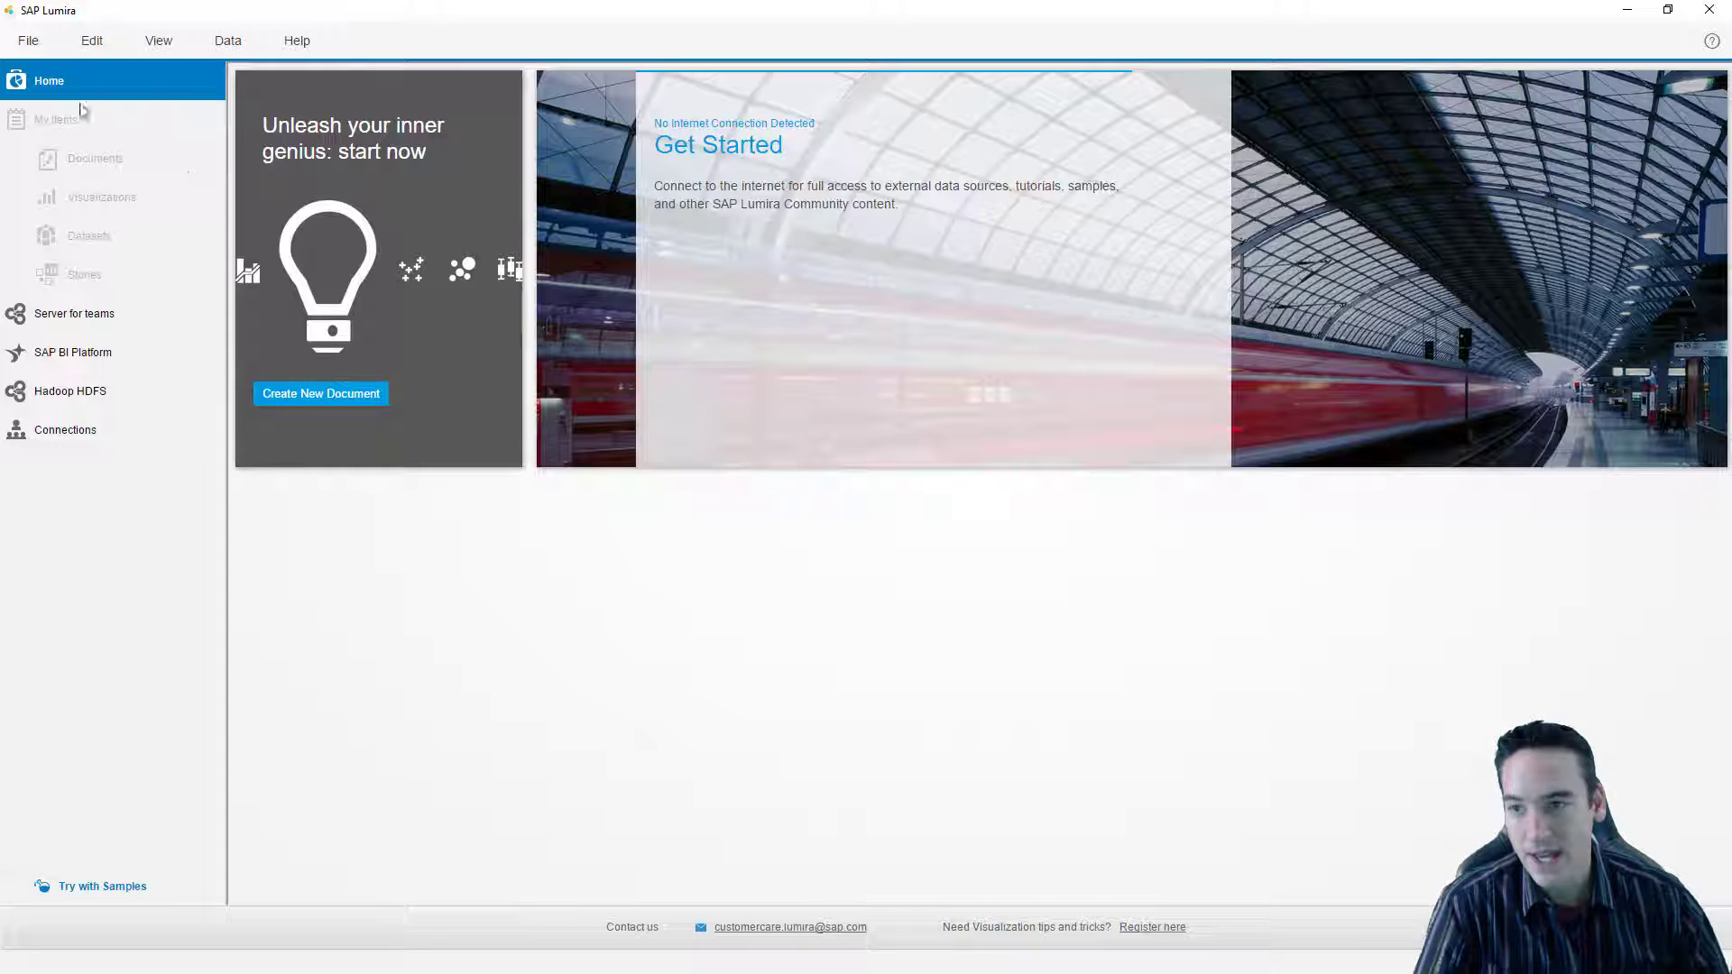
left_click(28, 40)
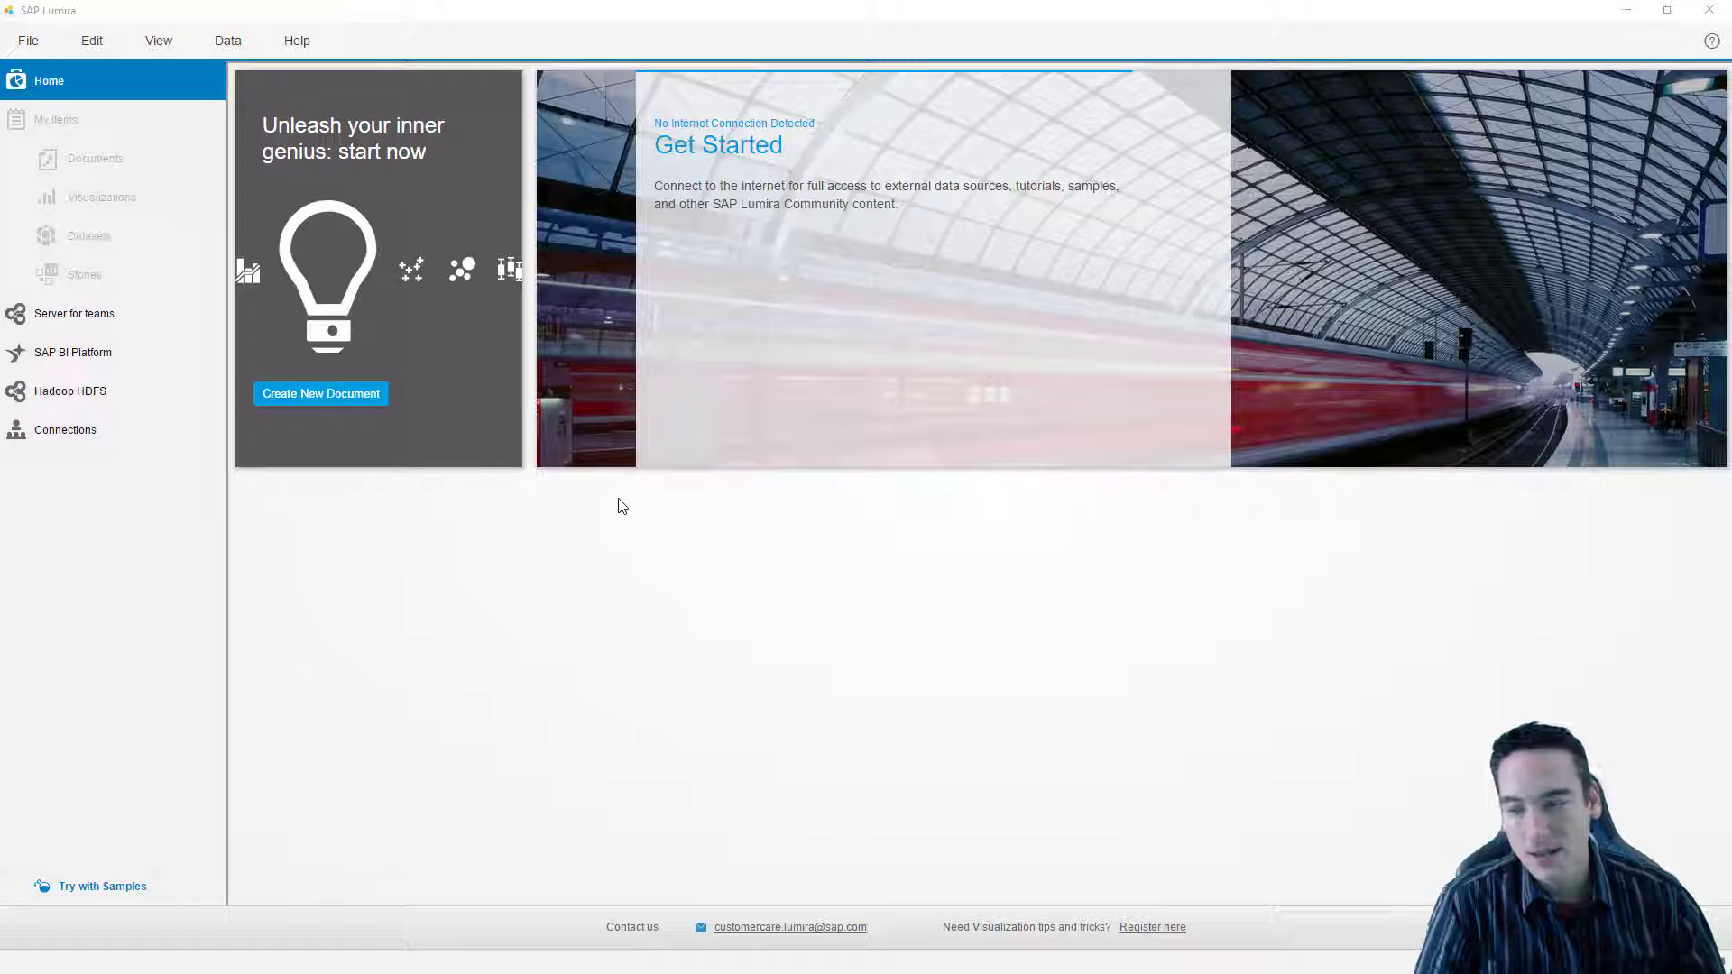
Step: Start a new Query with SQL dataset using the MS SQL Server 2014 - JDBC Drivers connector
left_click(28, 40)
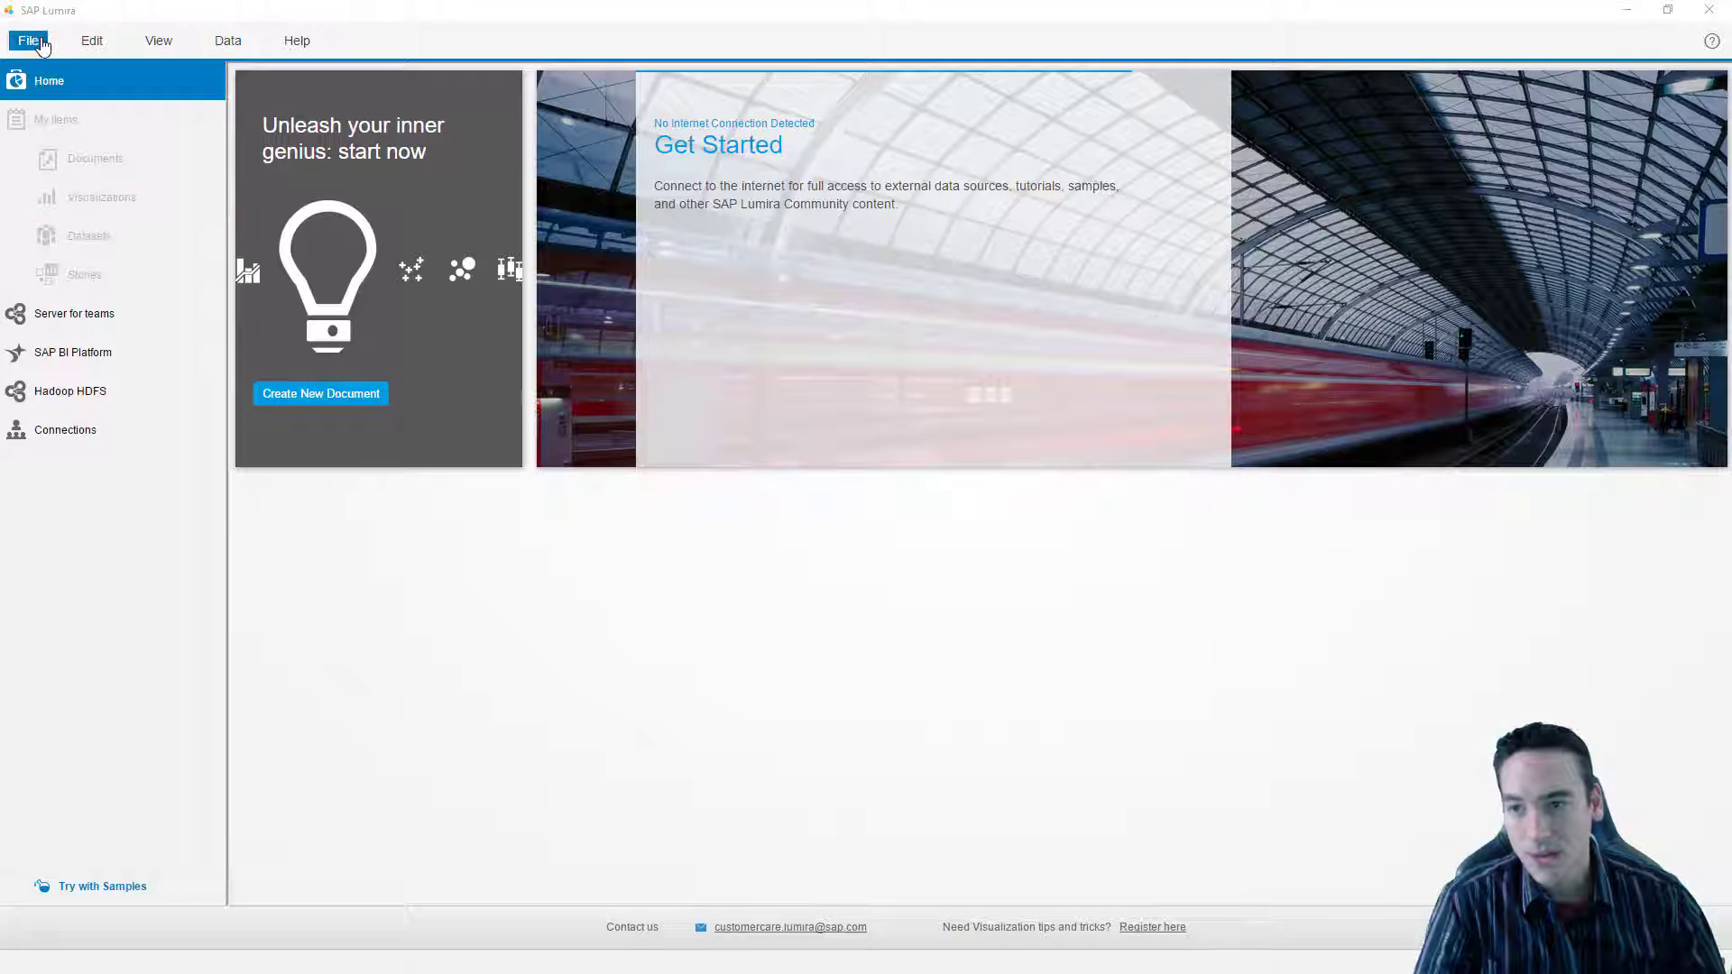
left_click(50, 96)
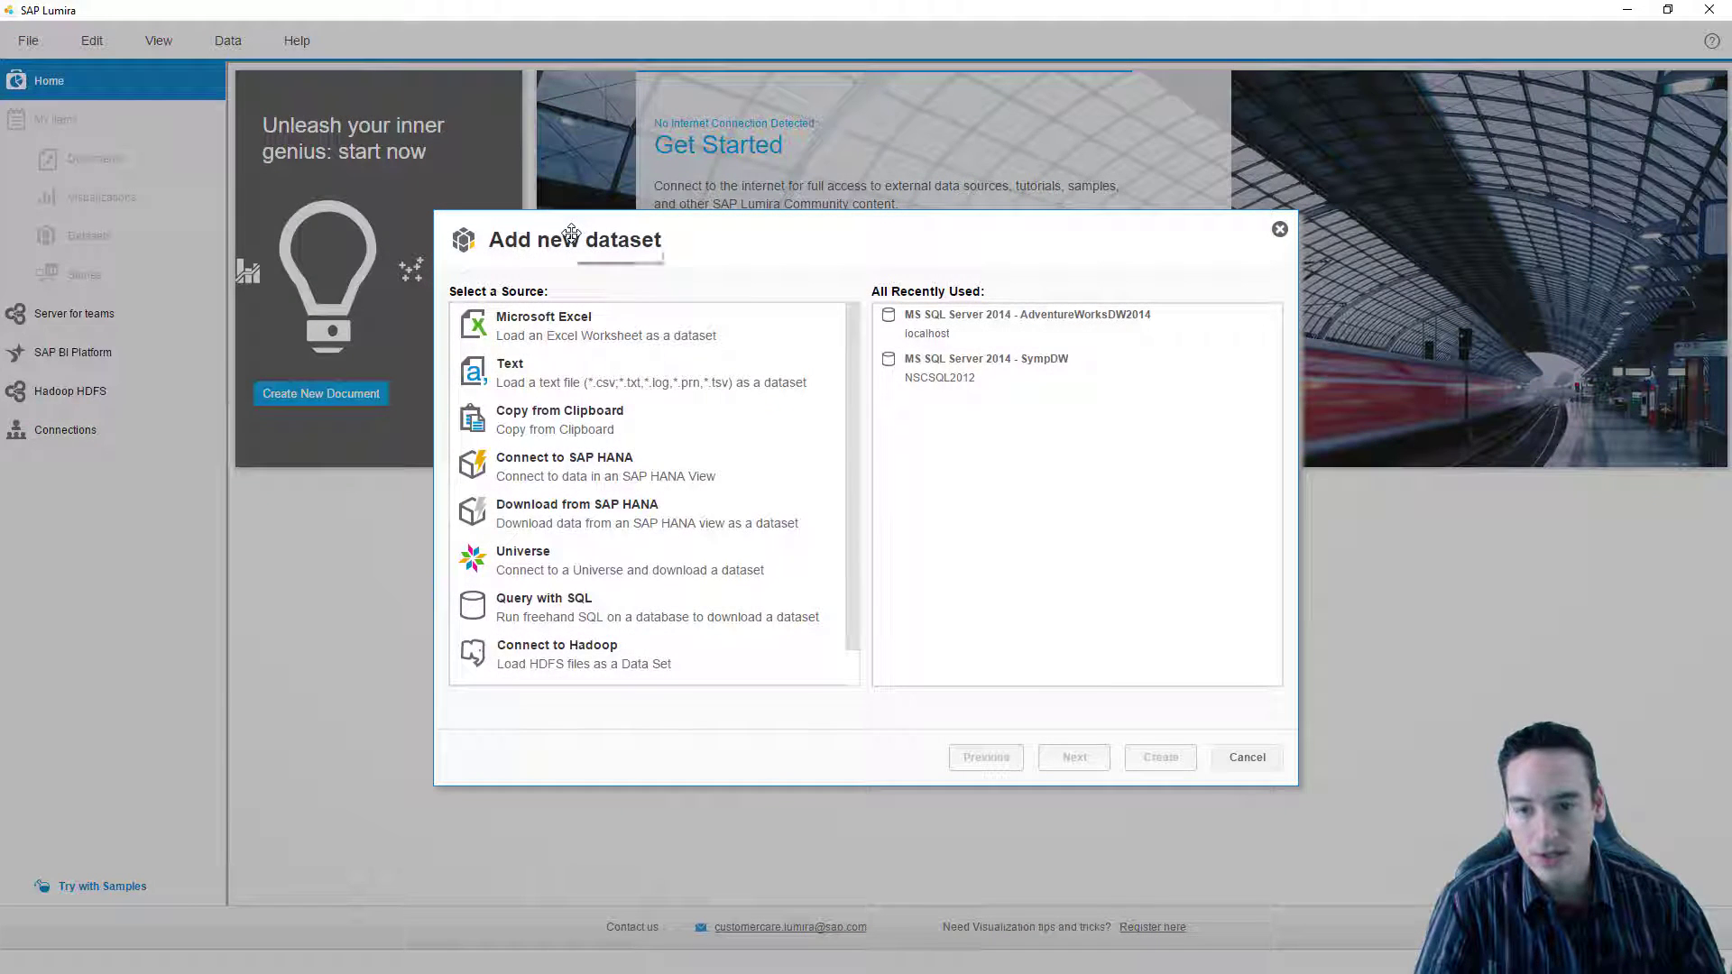
left_click(613, 621)
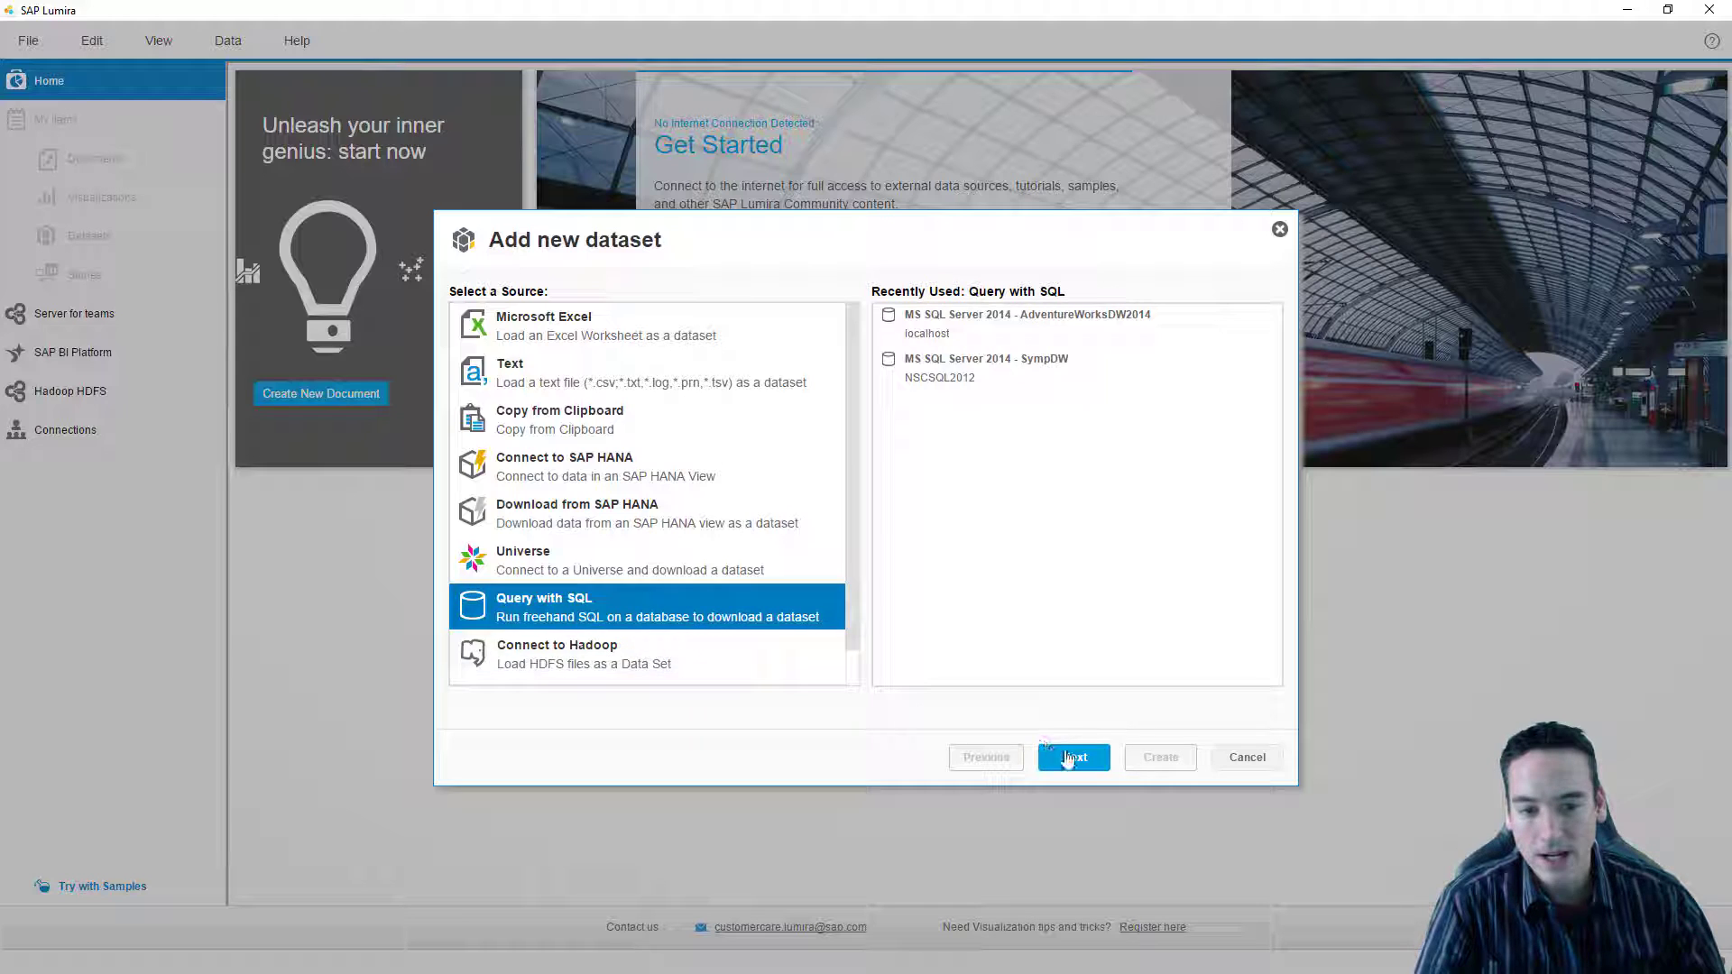
left_click(1073, 758)
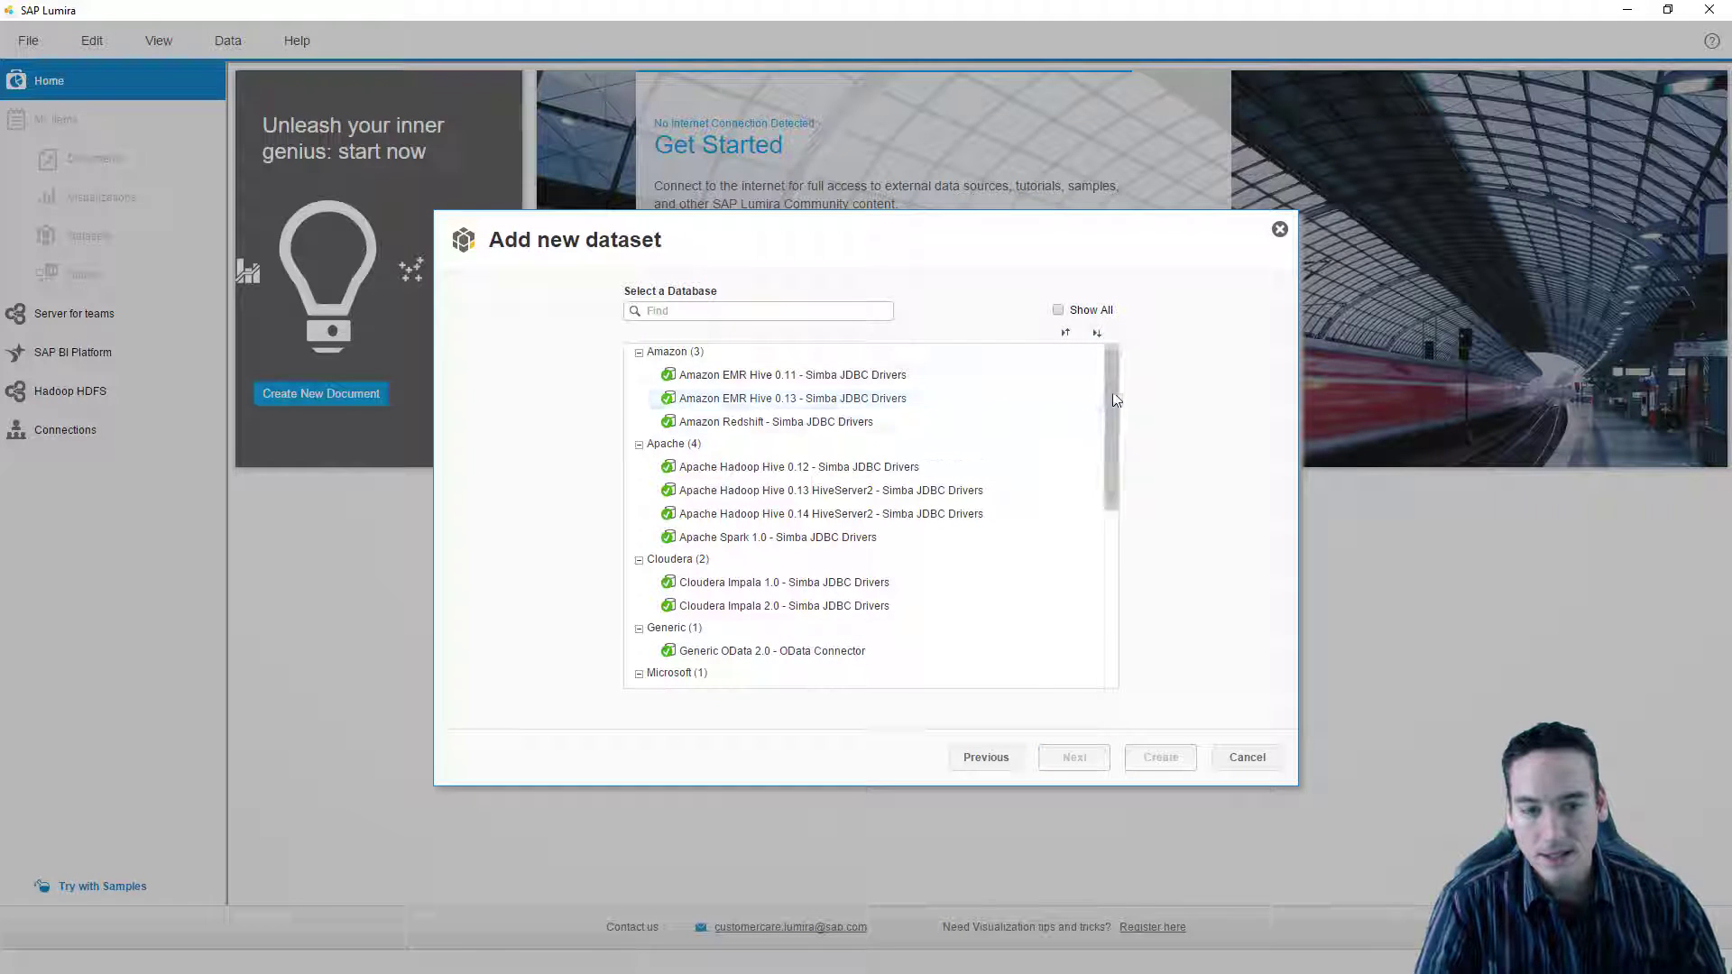
scroll(1106, 494, "down", 5)
left_click(852, 477)
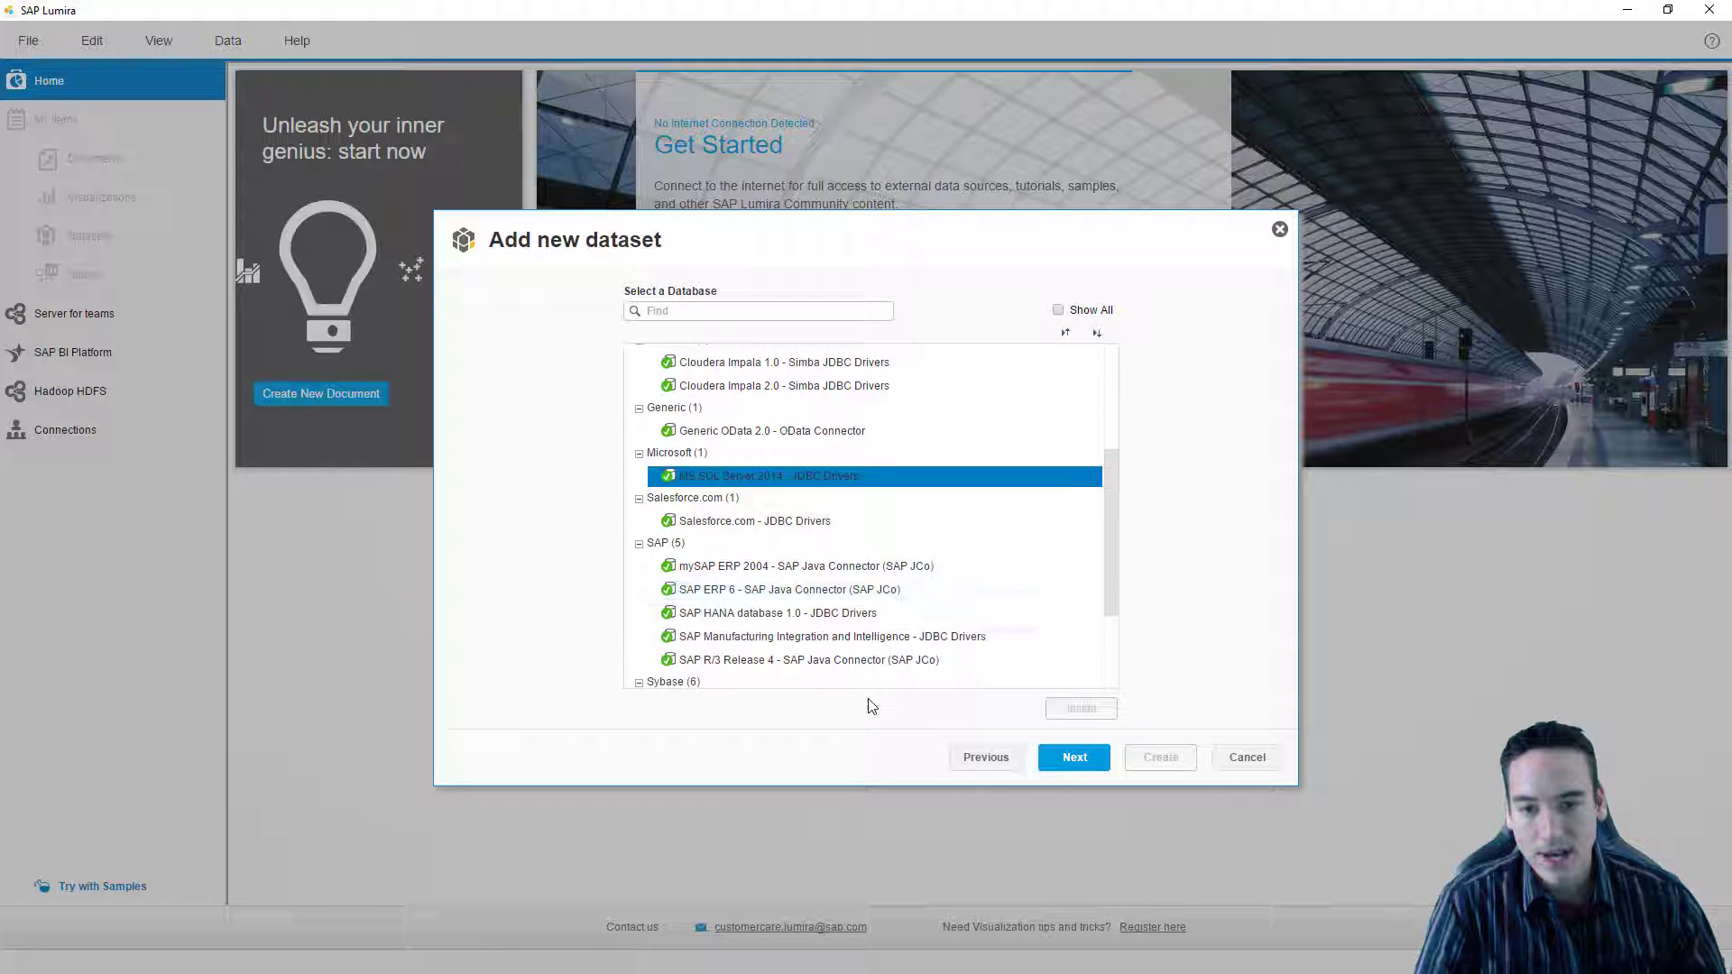
left_click(1074, 758)
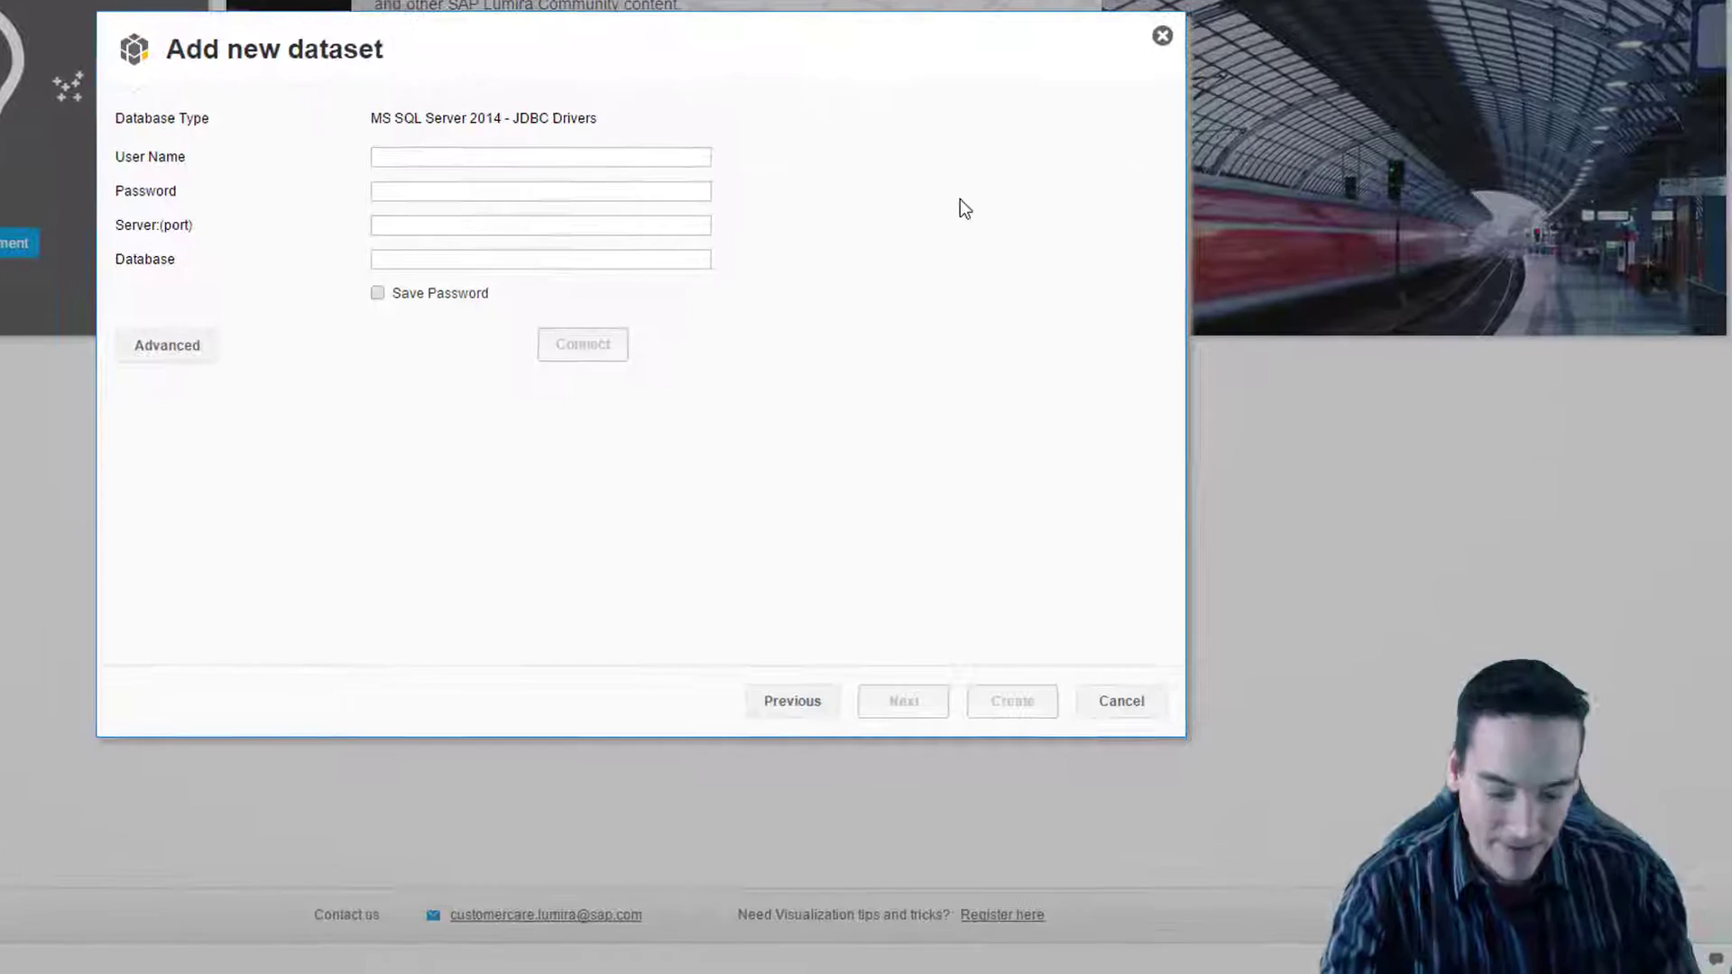
Step: Enter the user name and password, server localhost, and database AdventureWorksDW2014
type("report_user")
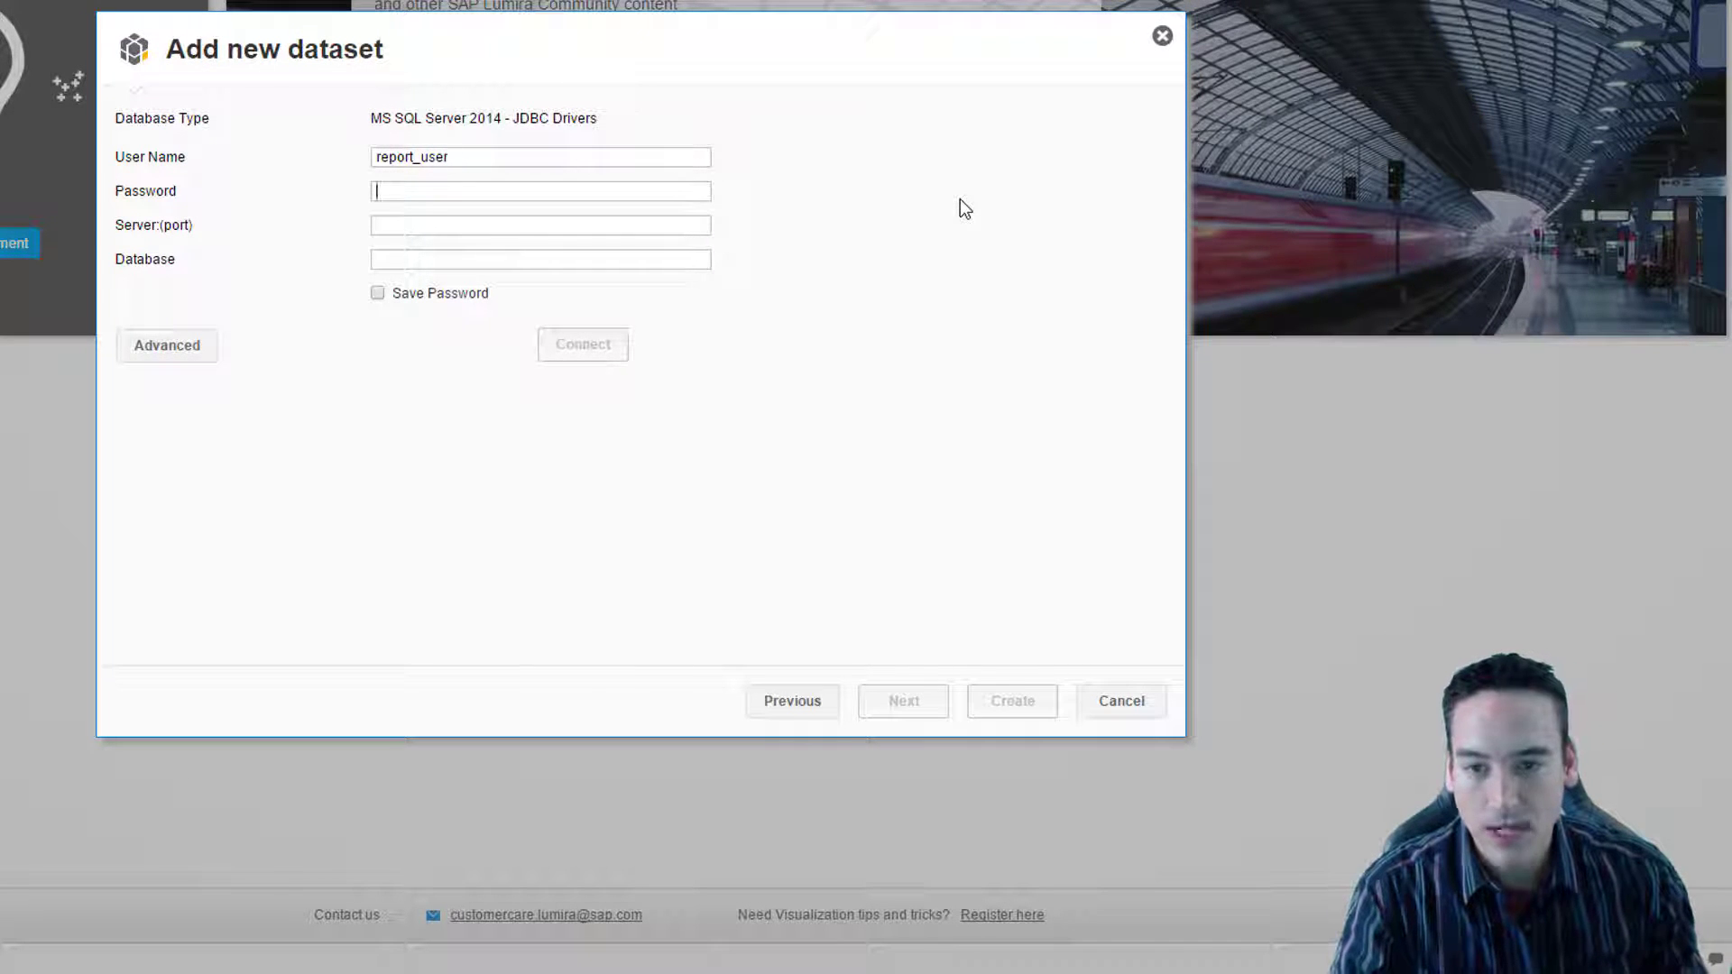
key("BackSpace")
key("BackSpace")
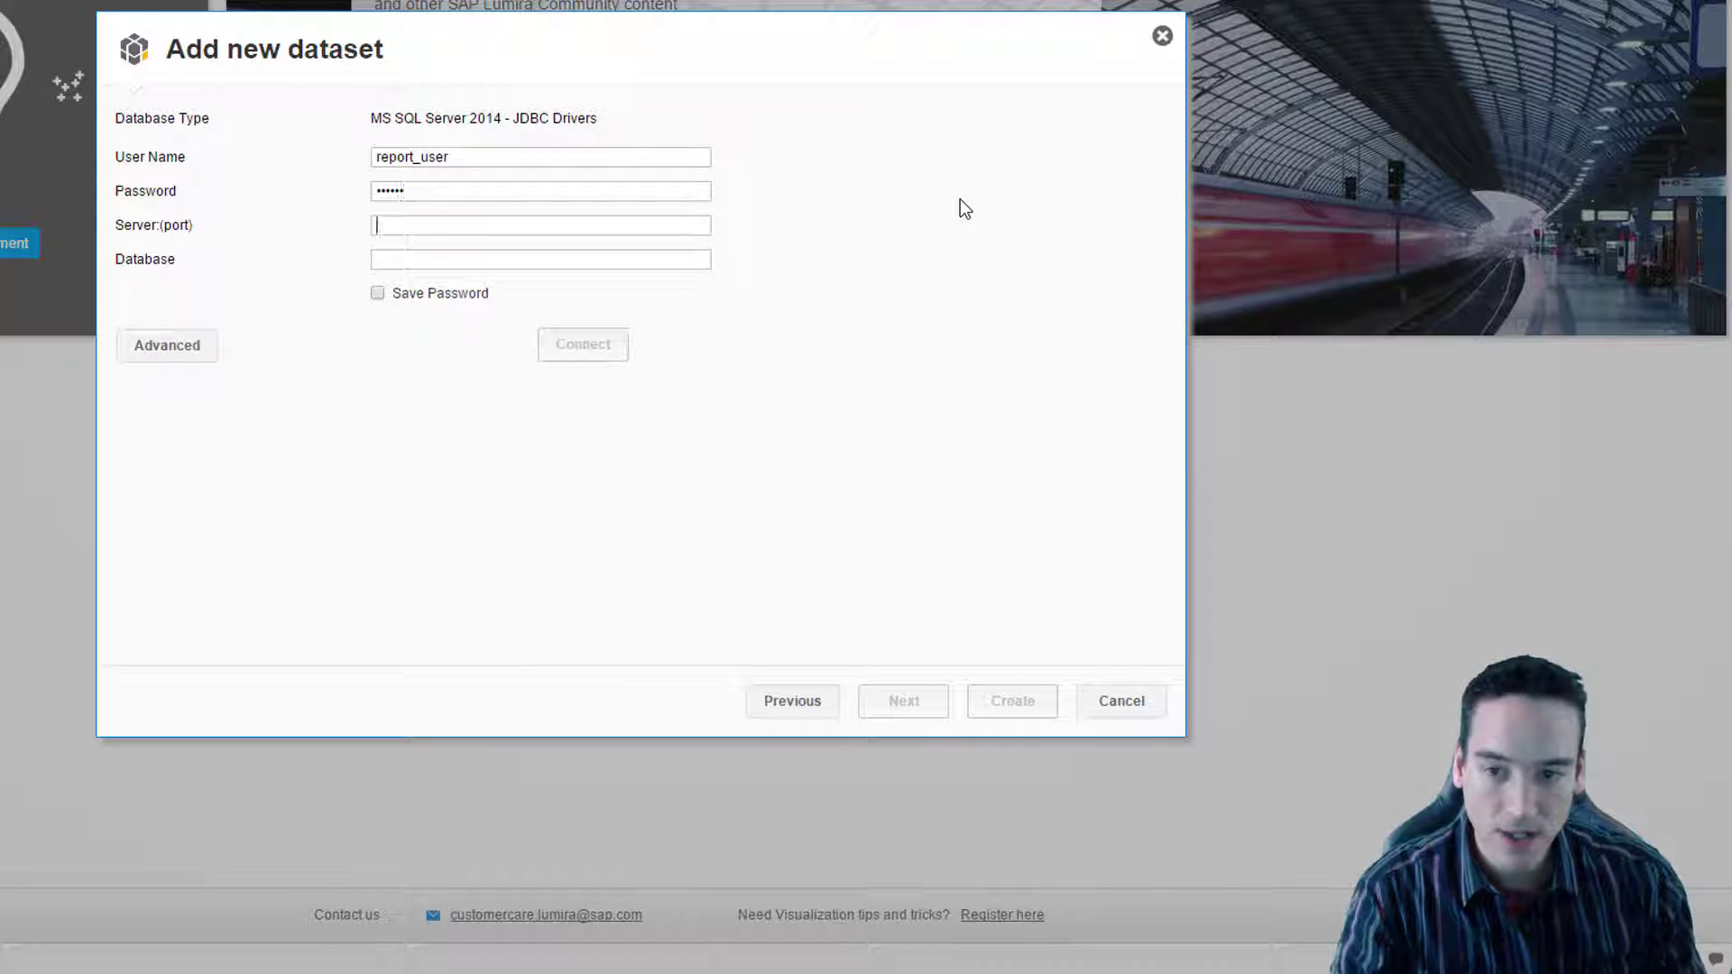
type("localhost")
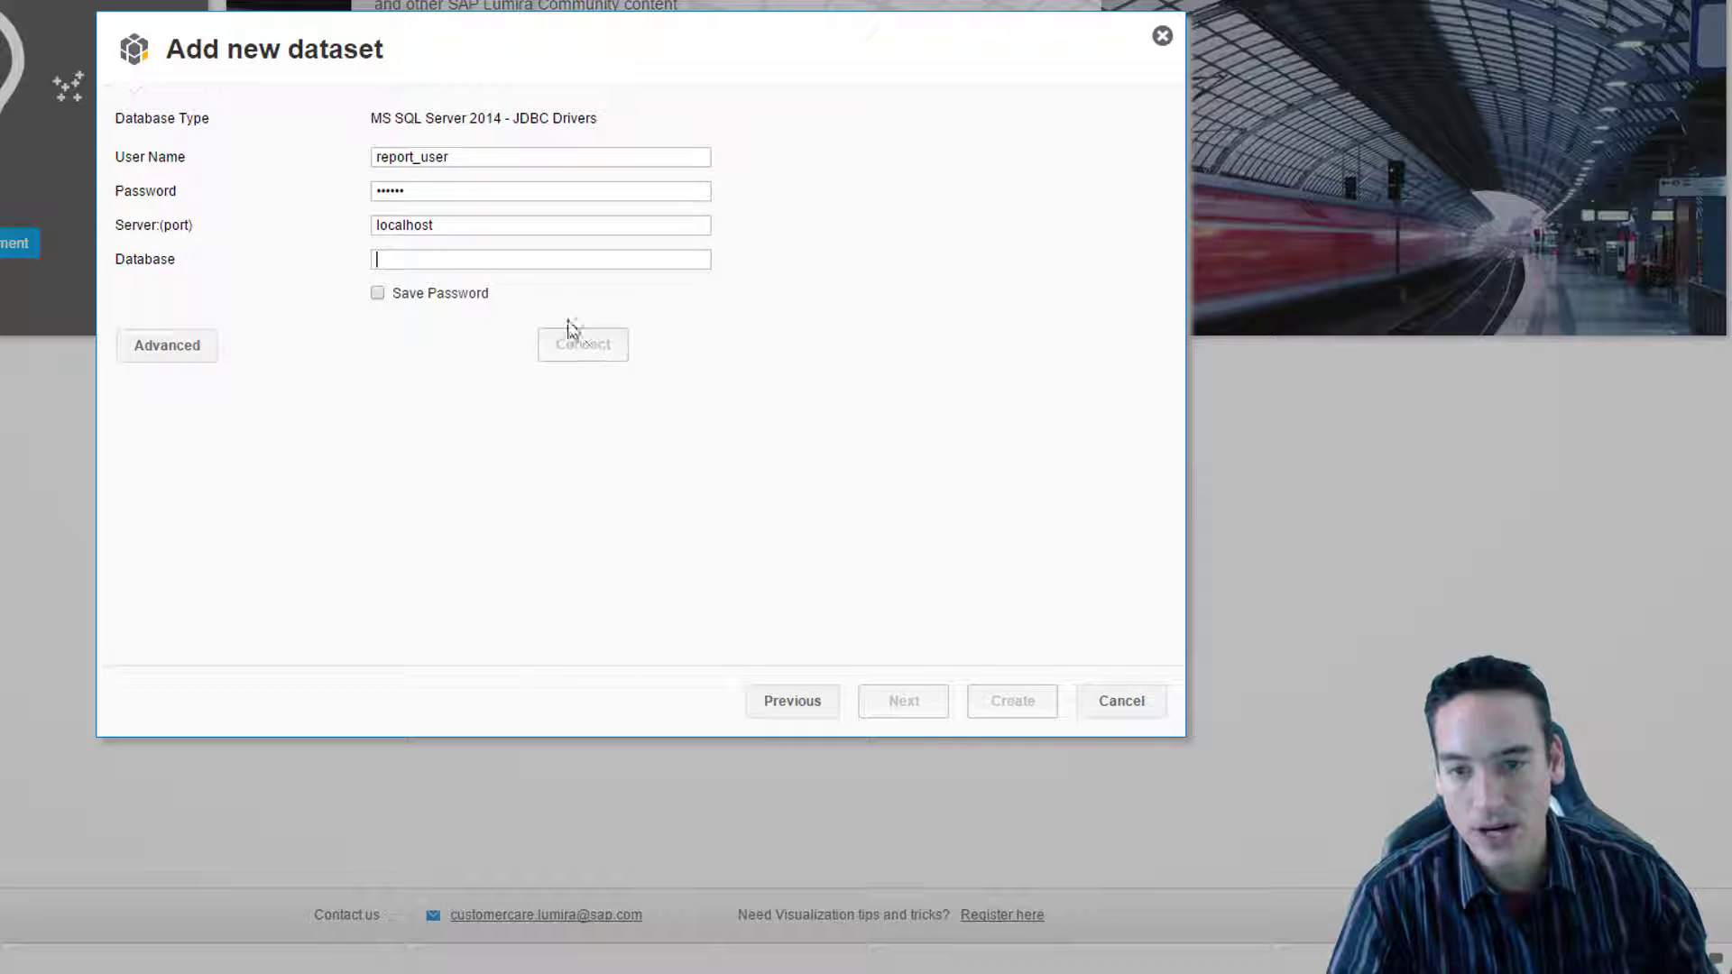
type("AdventureWorksDW2014")
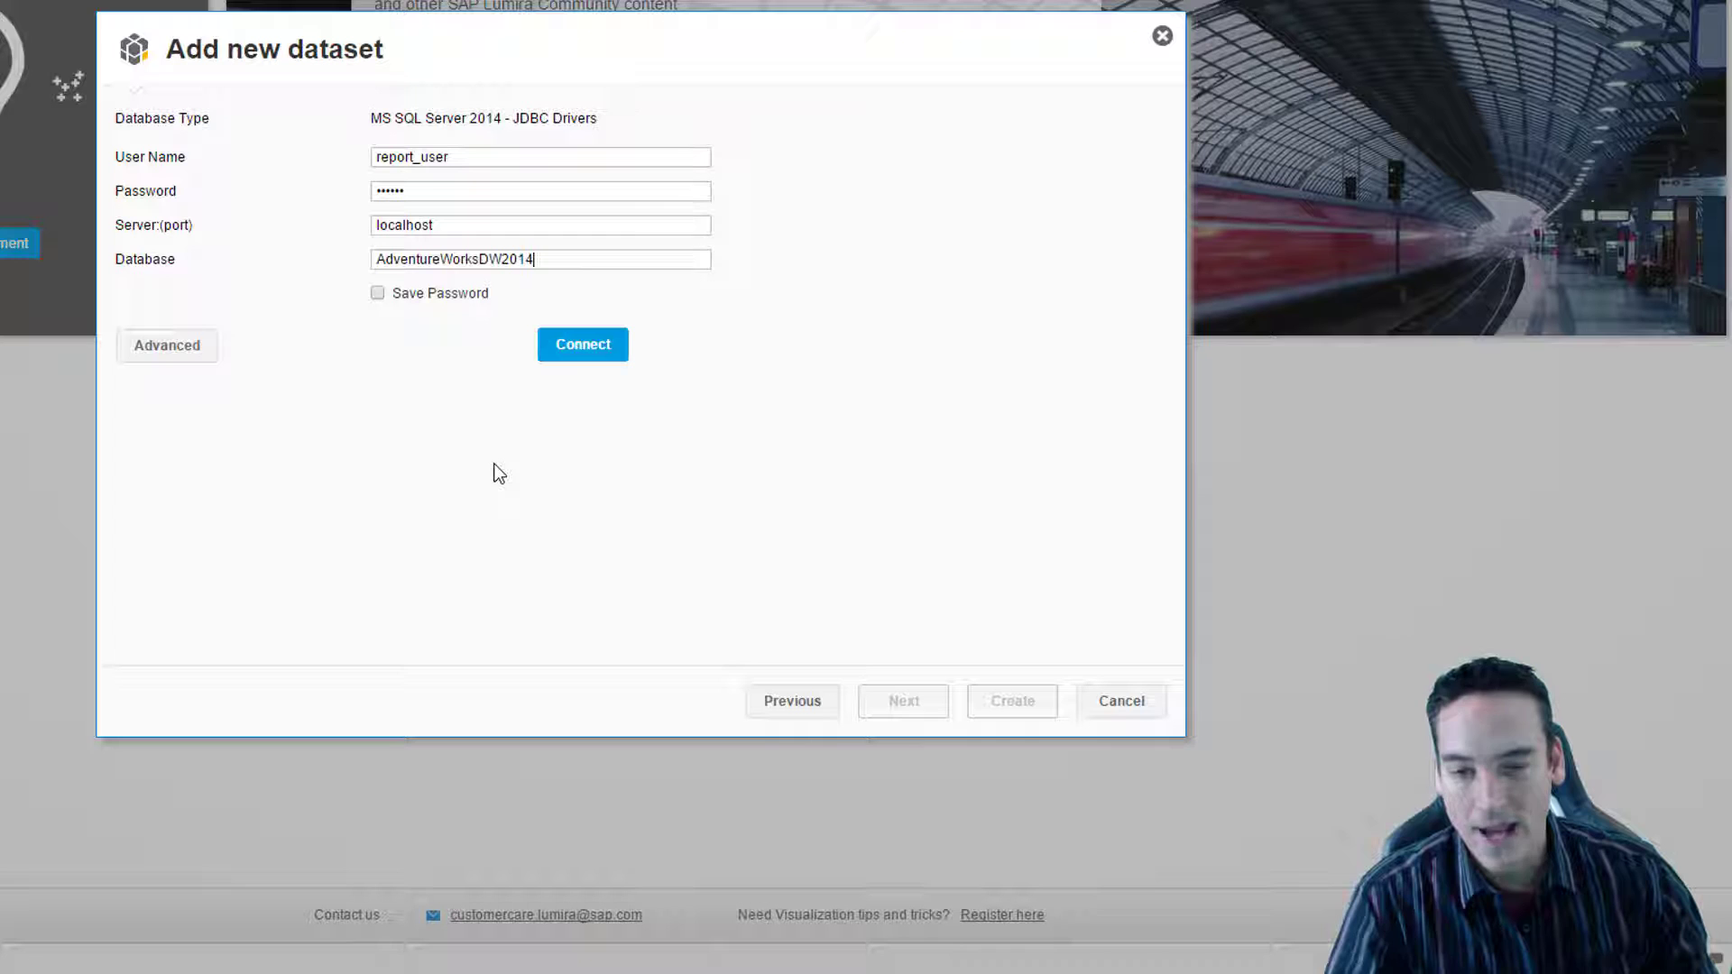
Step: Connect, choose the DimEmployee table under AdventureWorksDW2014 > dbo, and preview its data
left_click(587, 357)
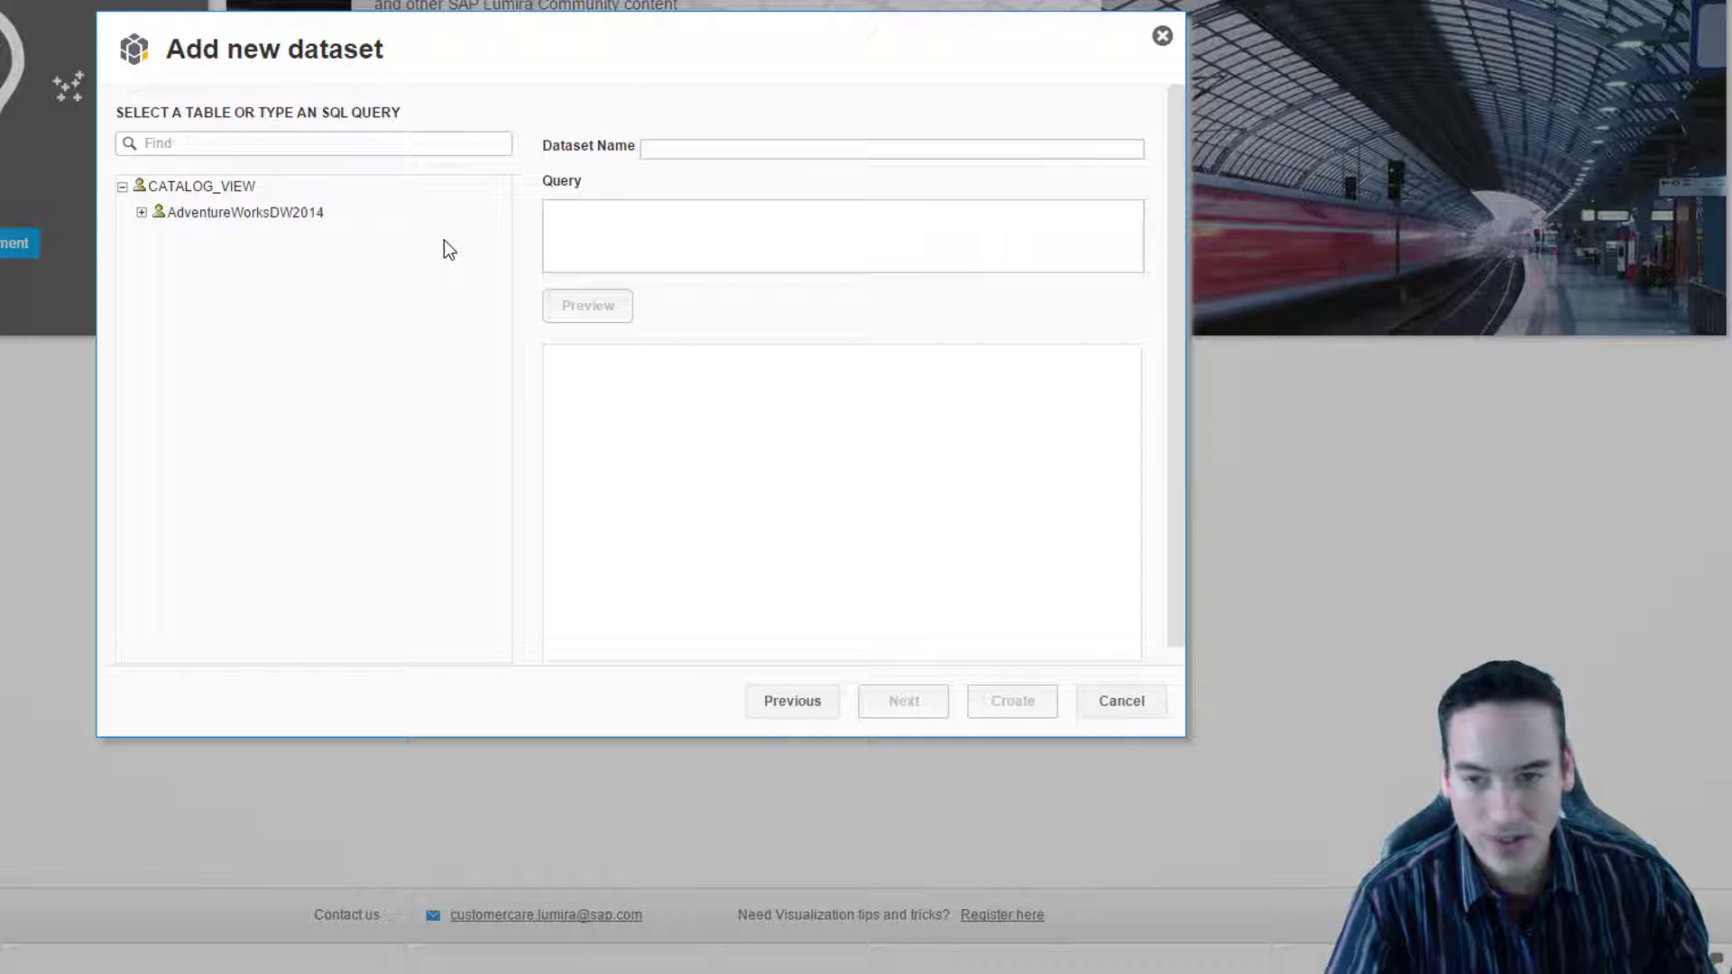
left_click(141, 213)
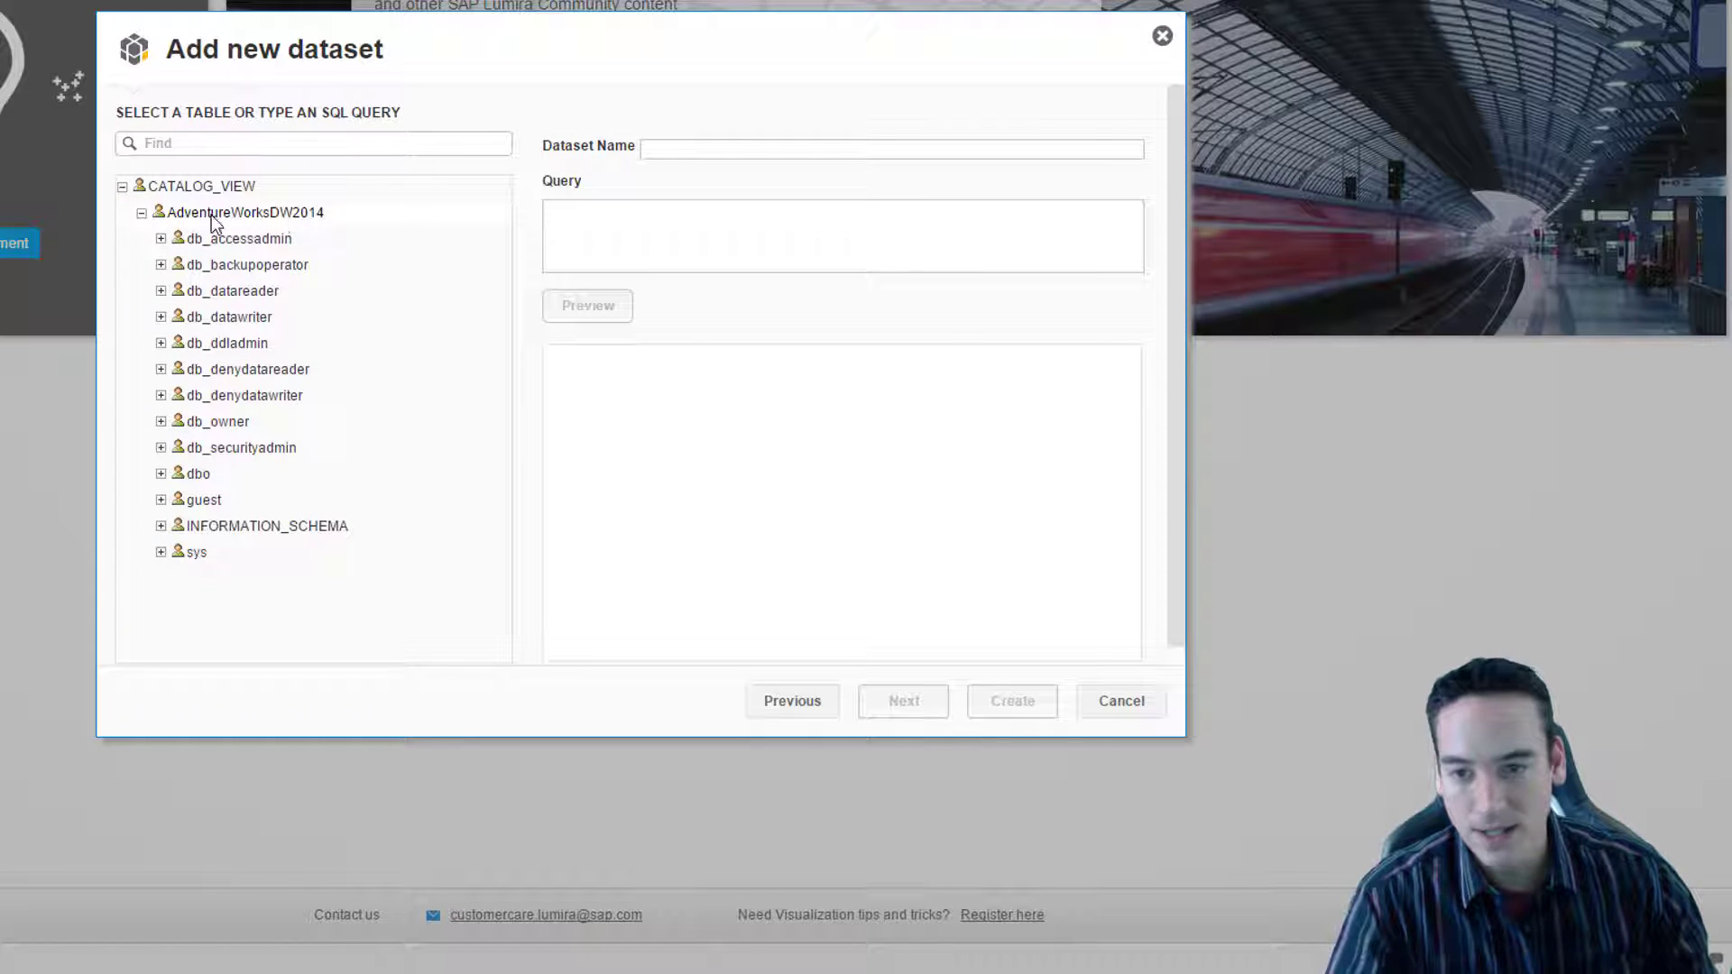
double_click(200, 475)
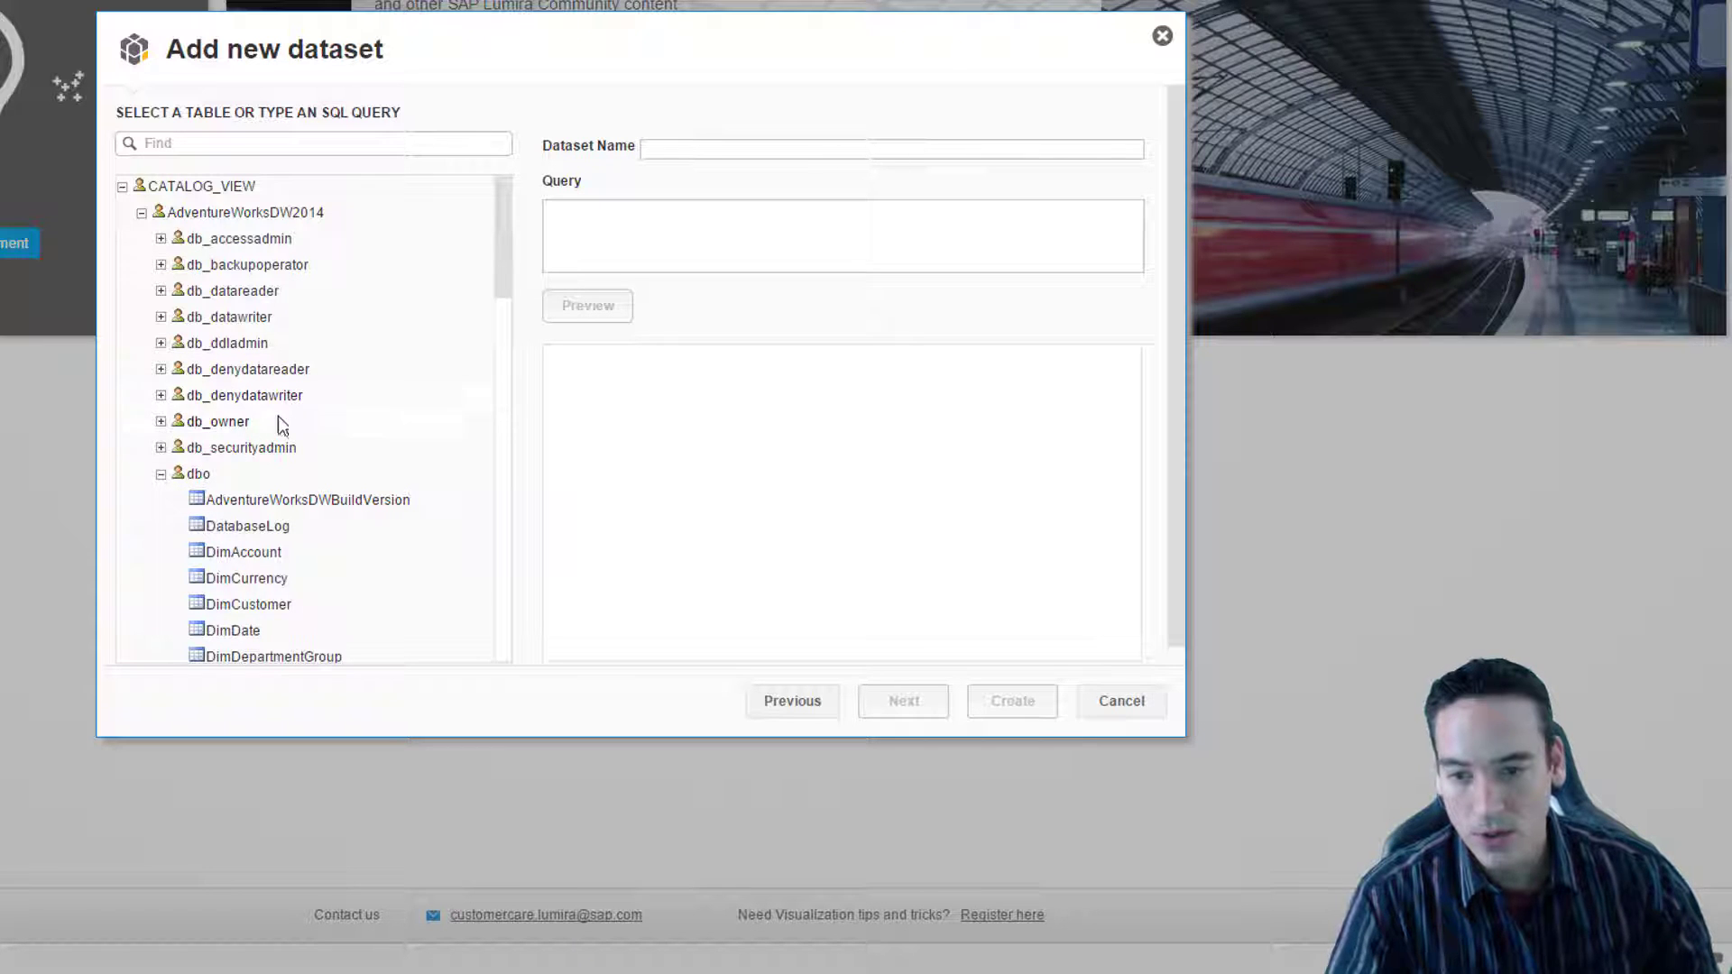
scroll(329, 429, "down", 6)
scroll(324, 431, "up", 3)
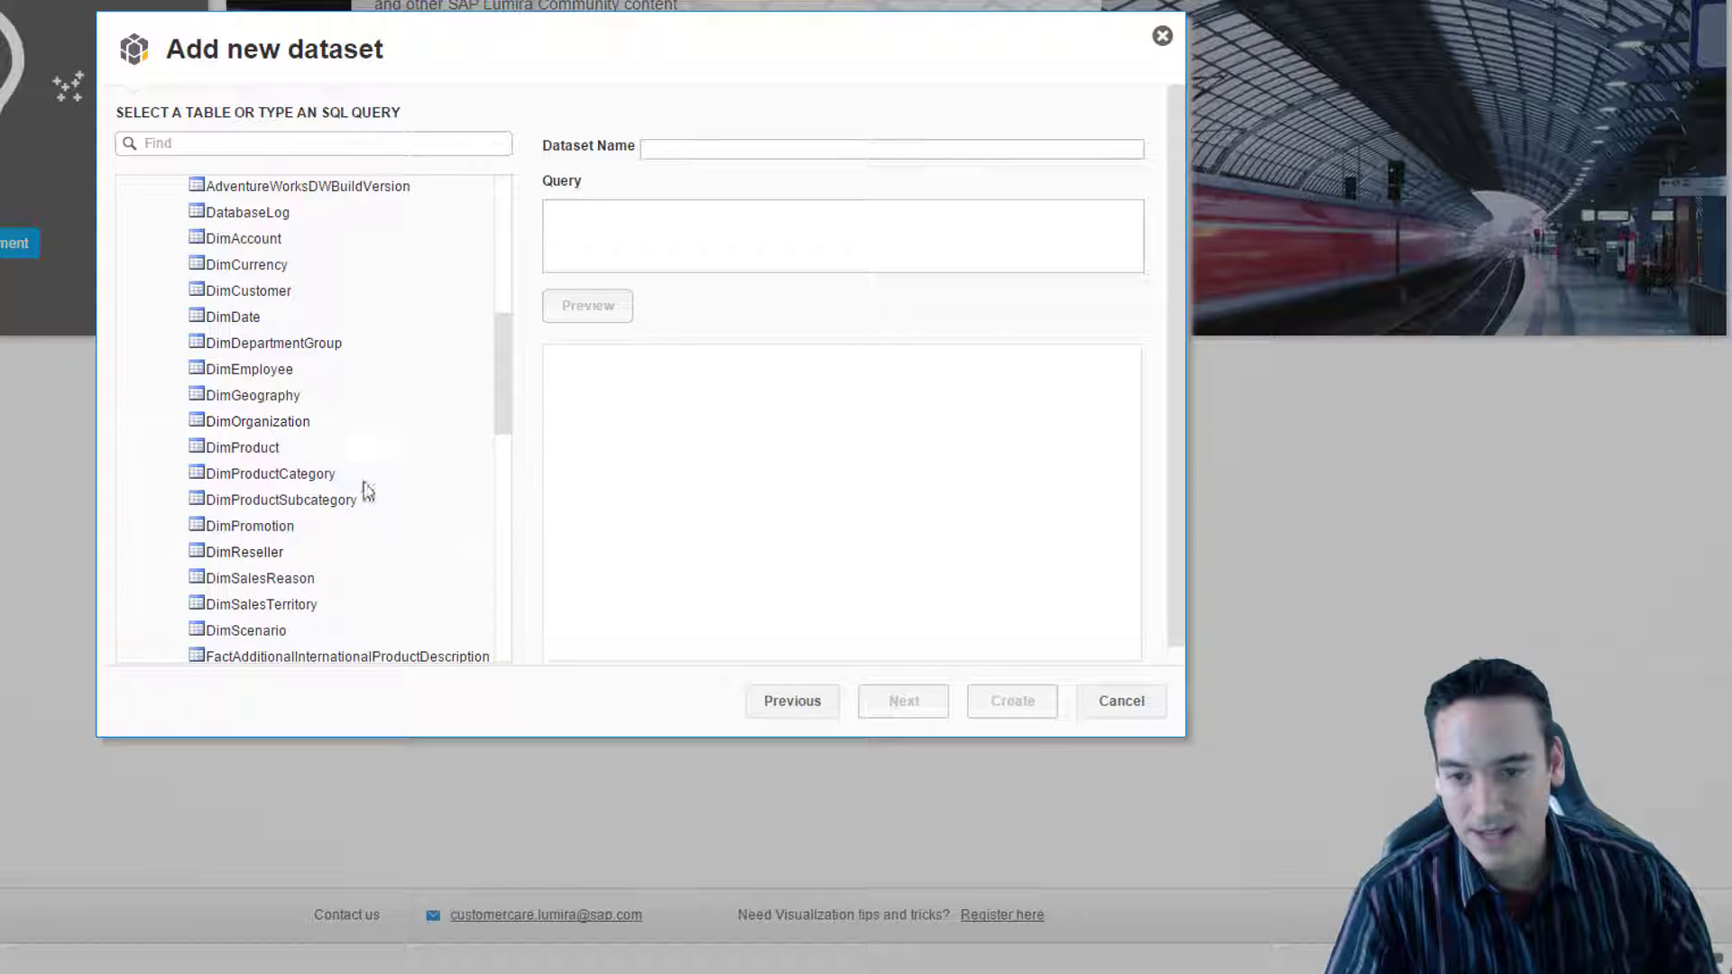
left_click(242, 373)
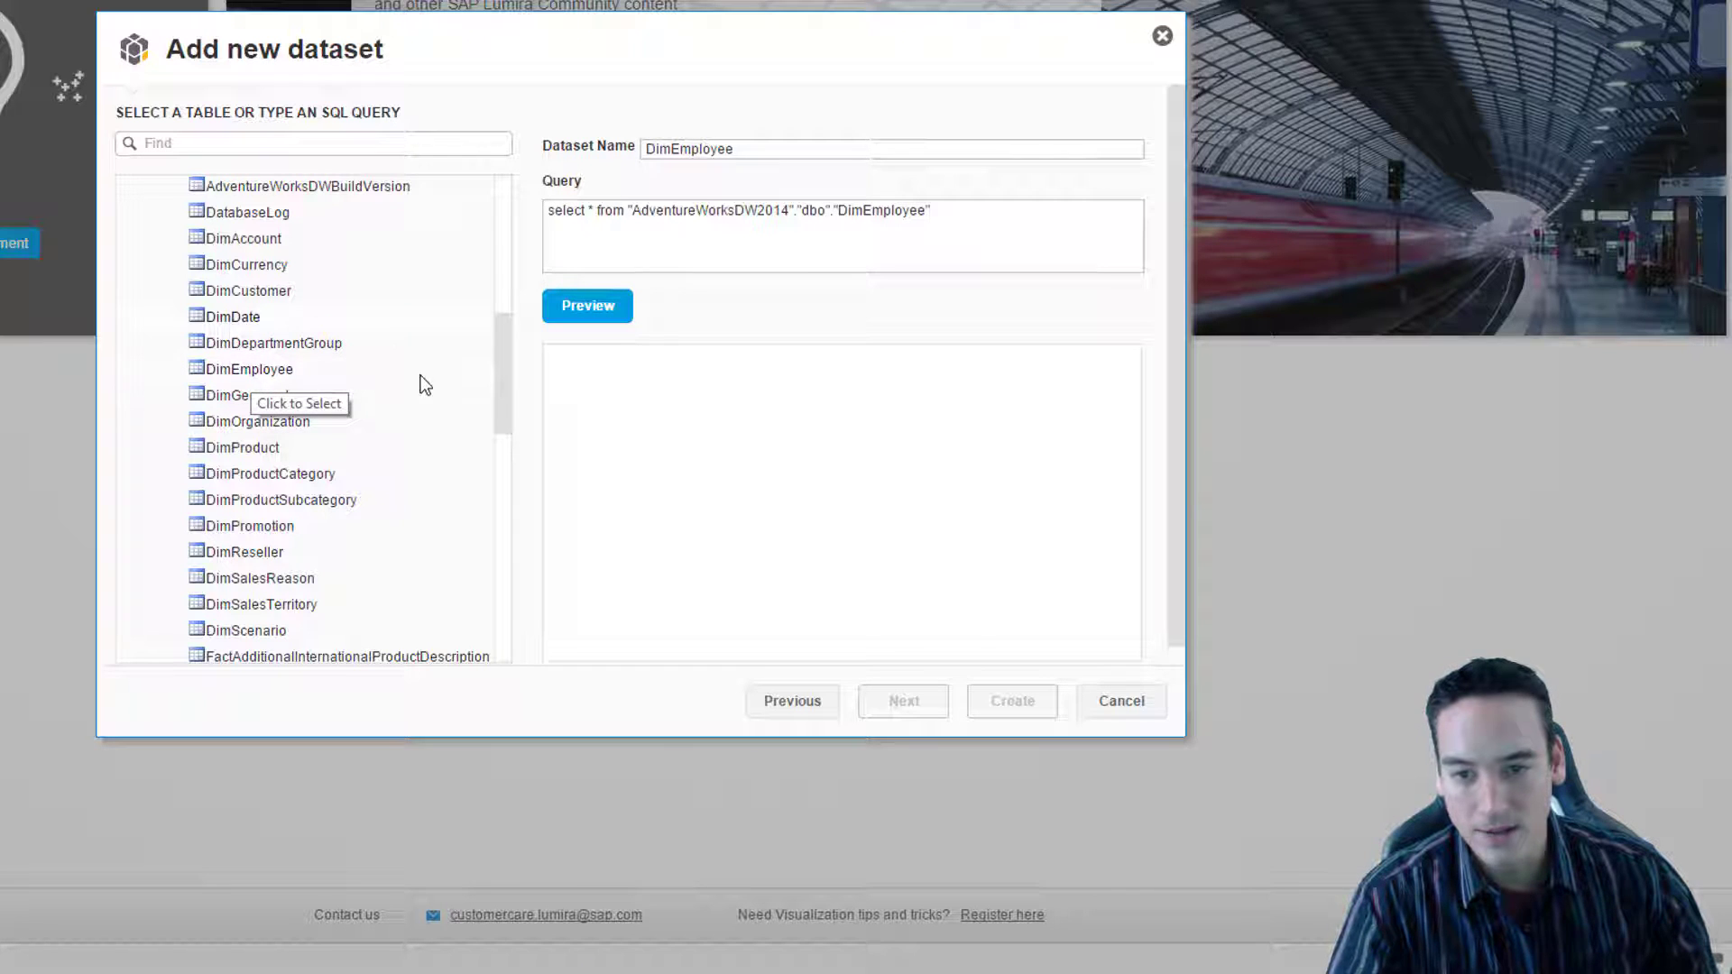
left_click(588, 315)
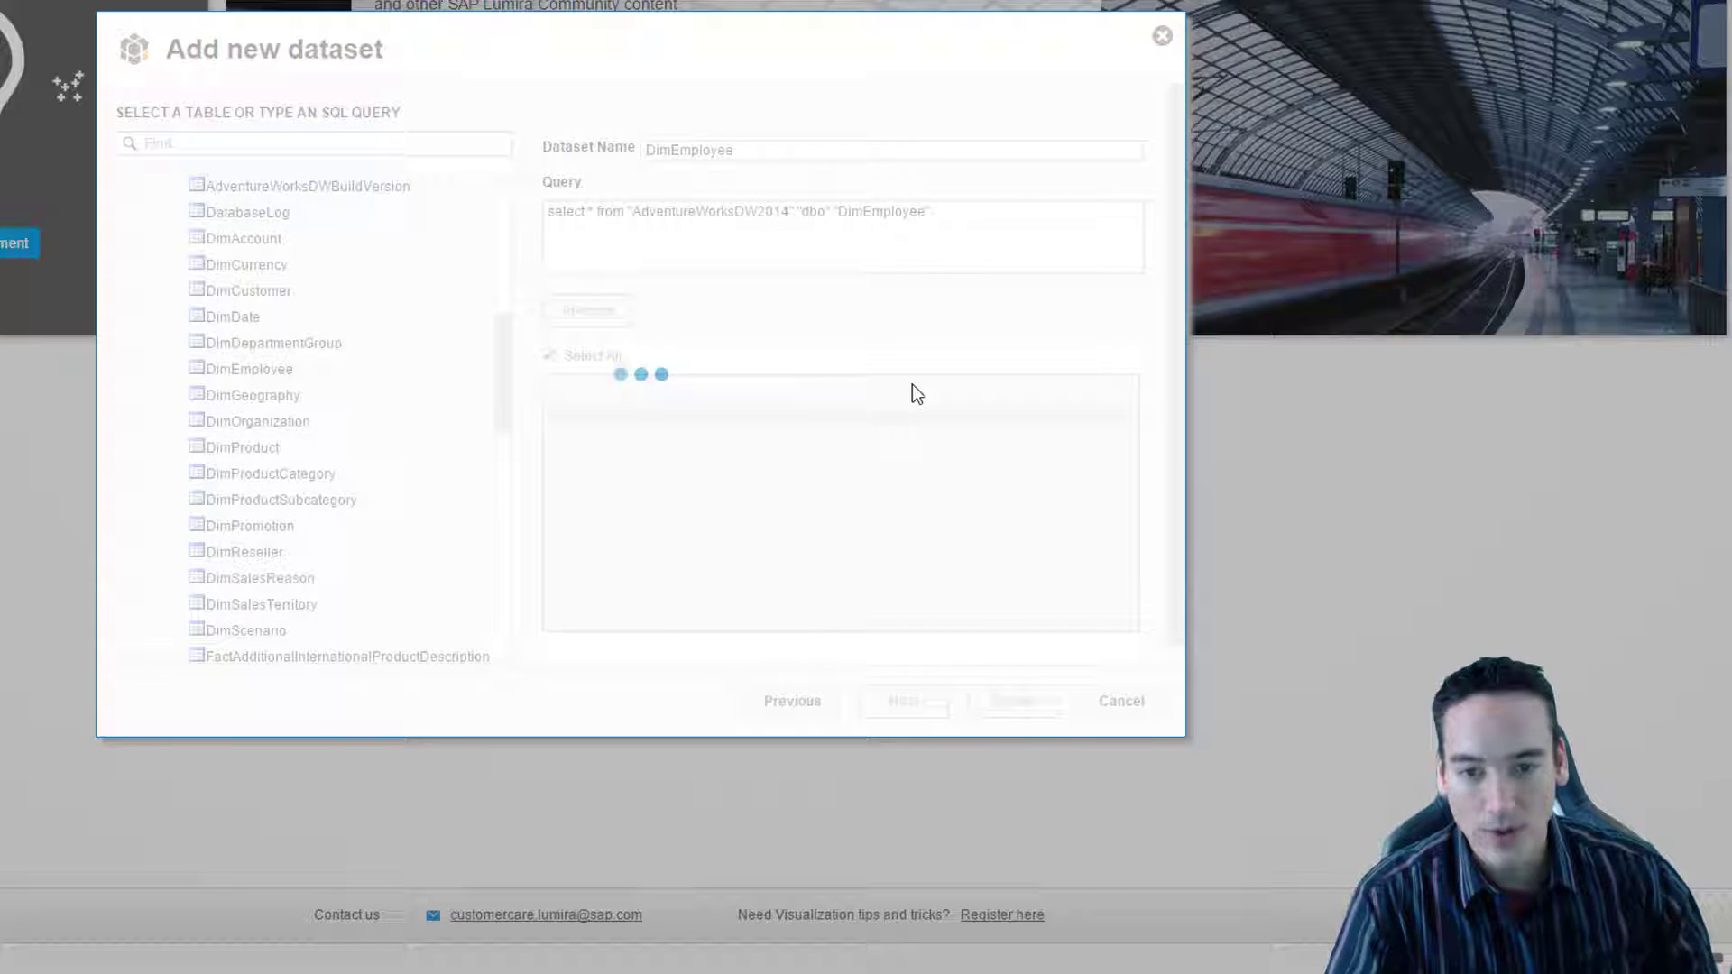
Step: Create the DimEmployee dataset and bar-chart average BaseRate by DepartmentName, sorted descending
left_click(1012, 701)
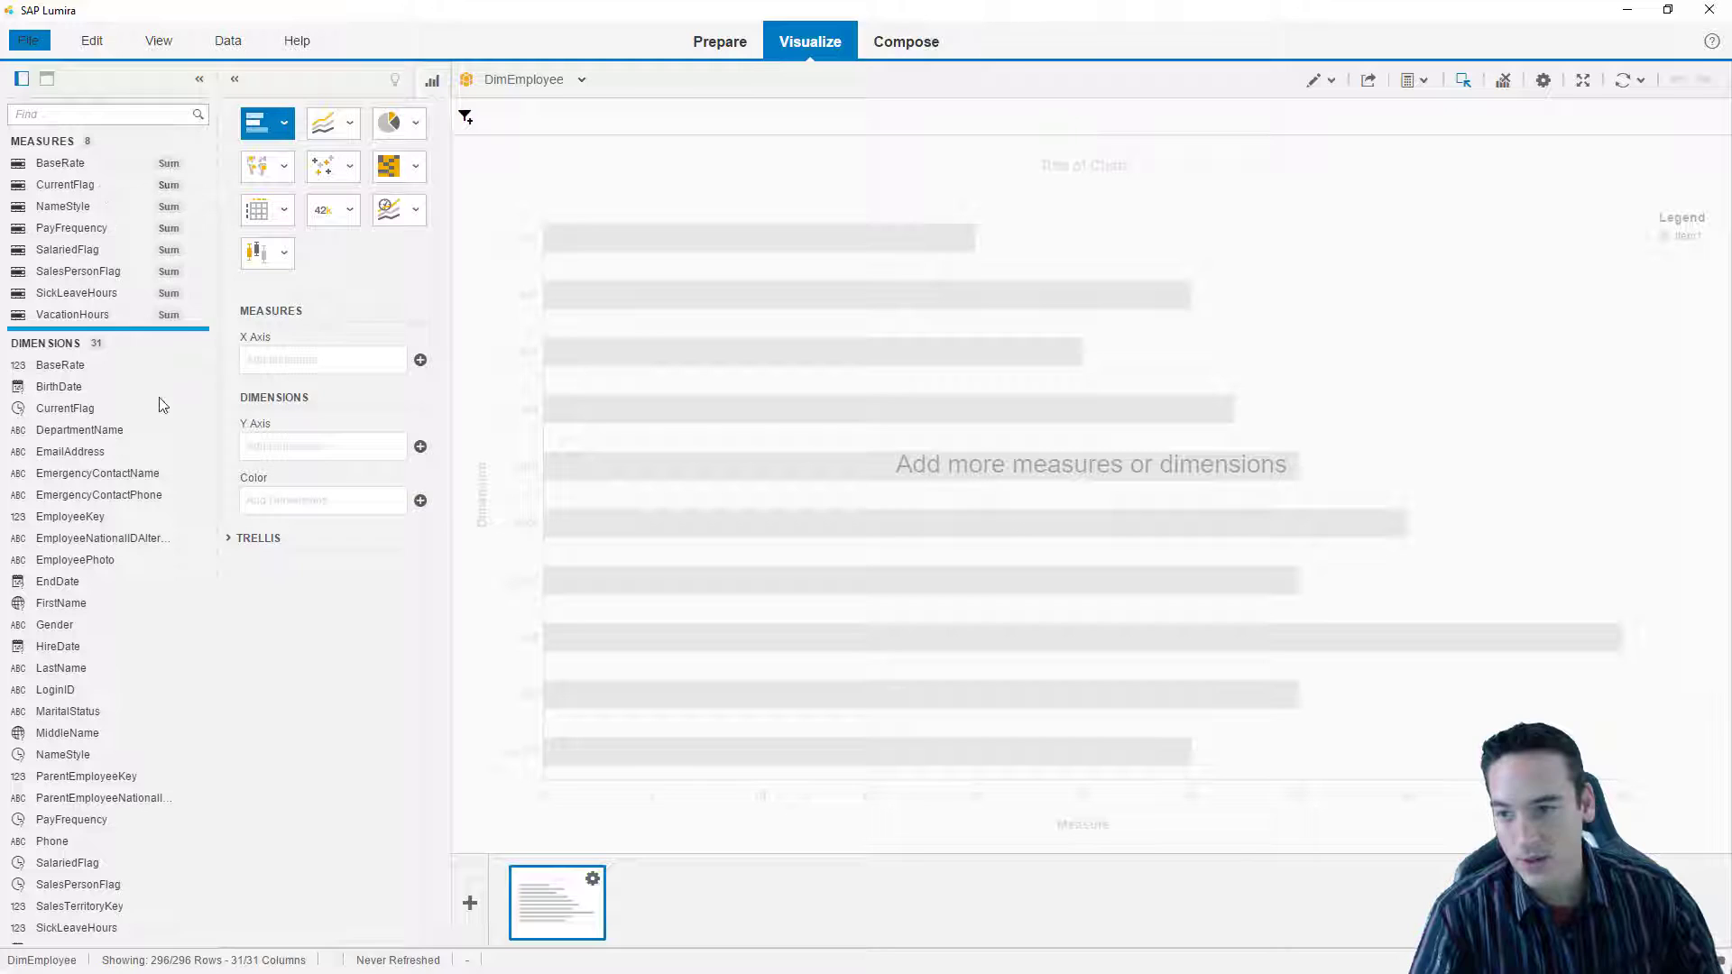
left_click_drag(74, 437, 293, 455)
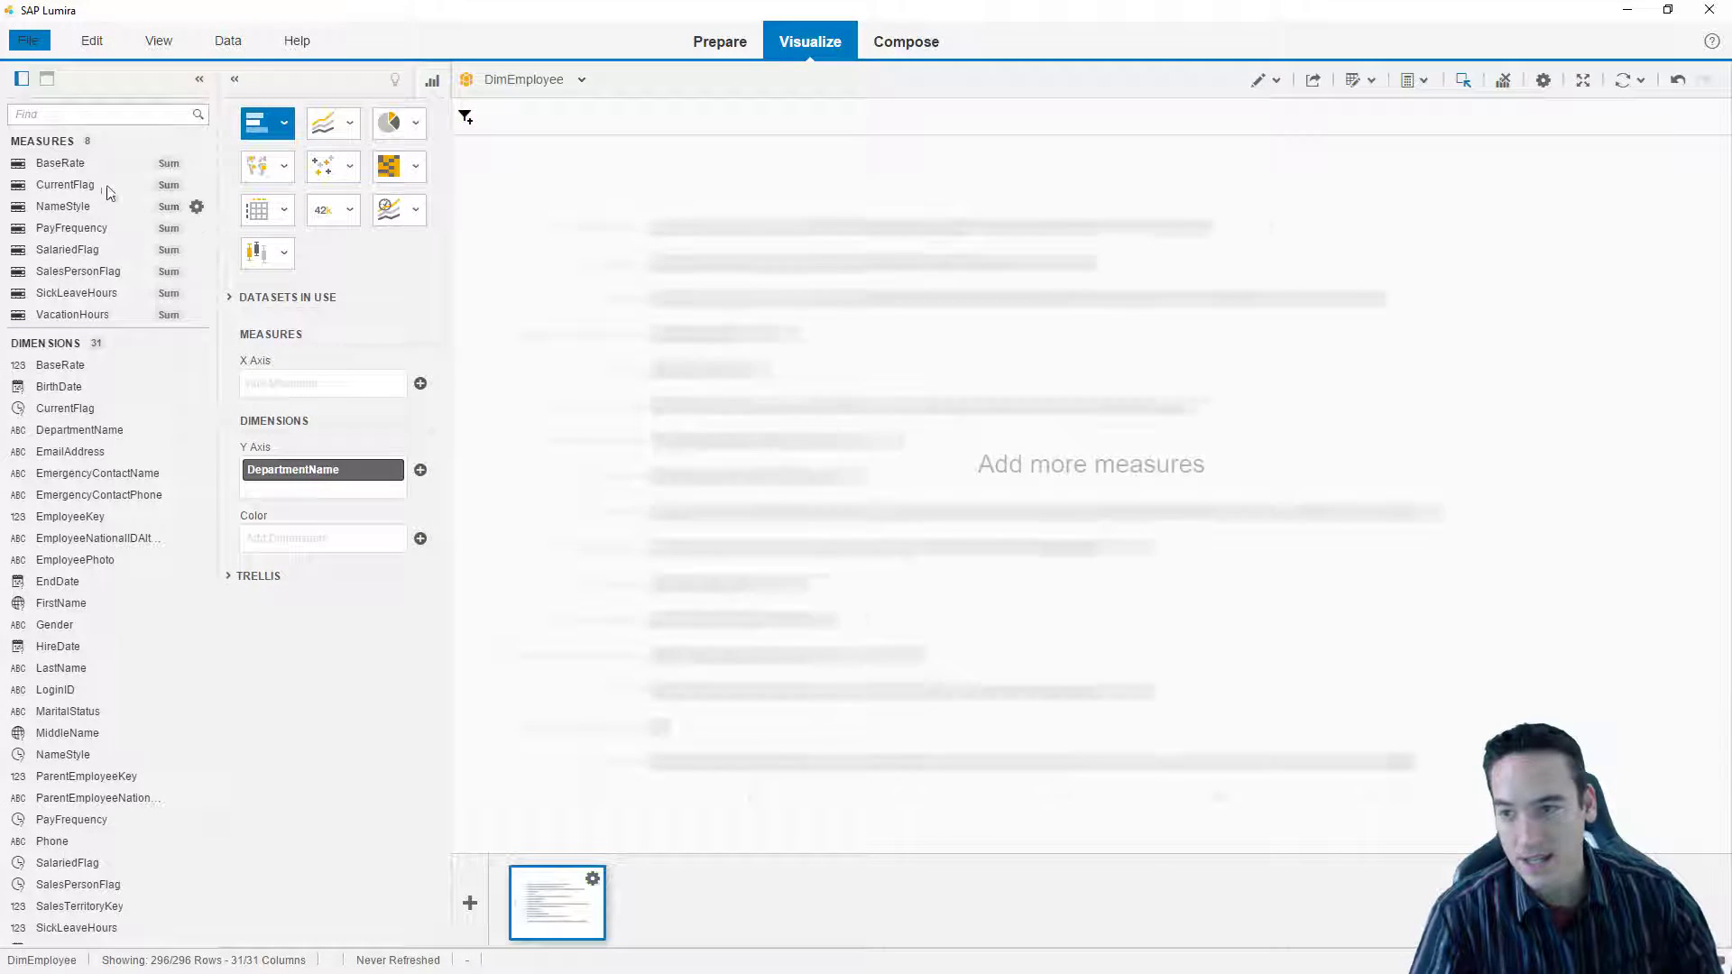
left_click(197, 163)
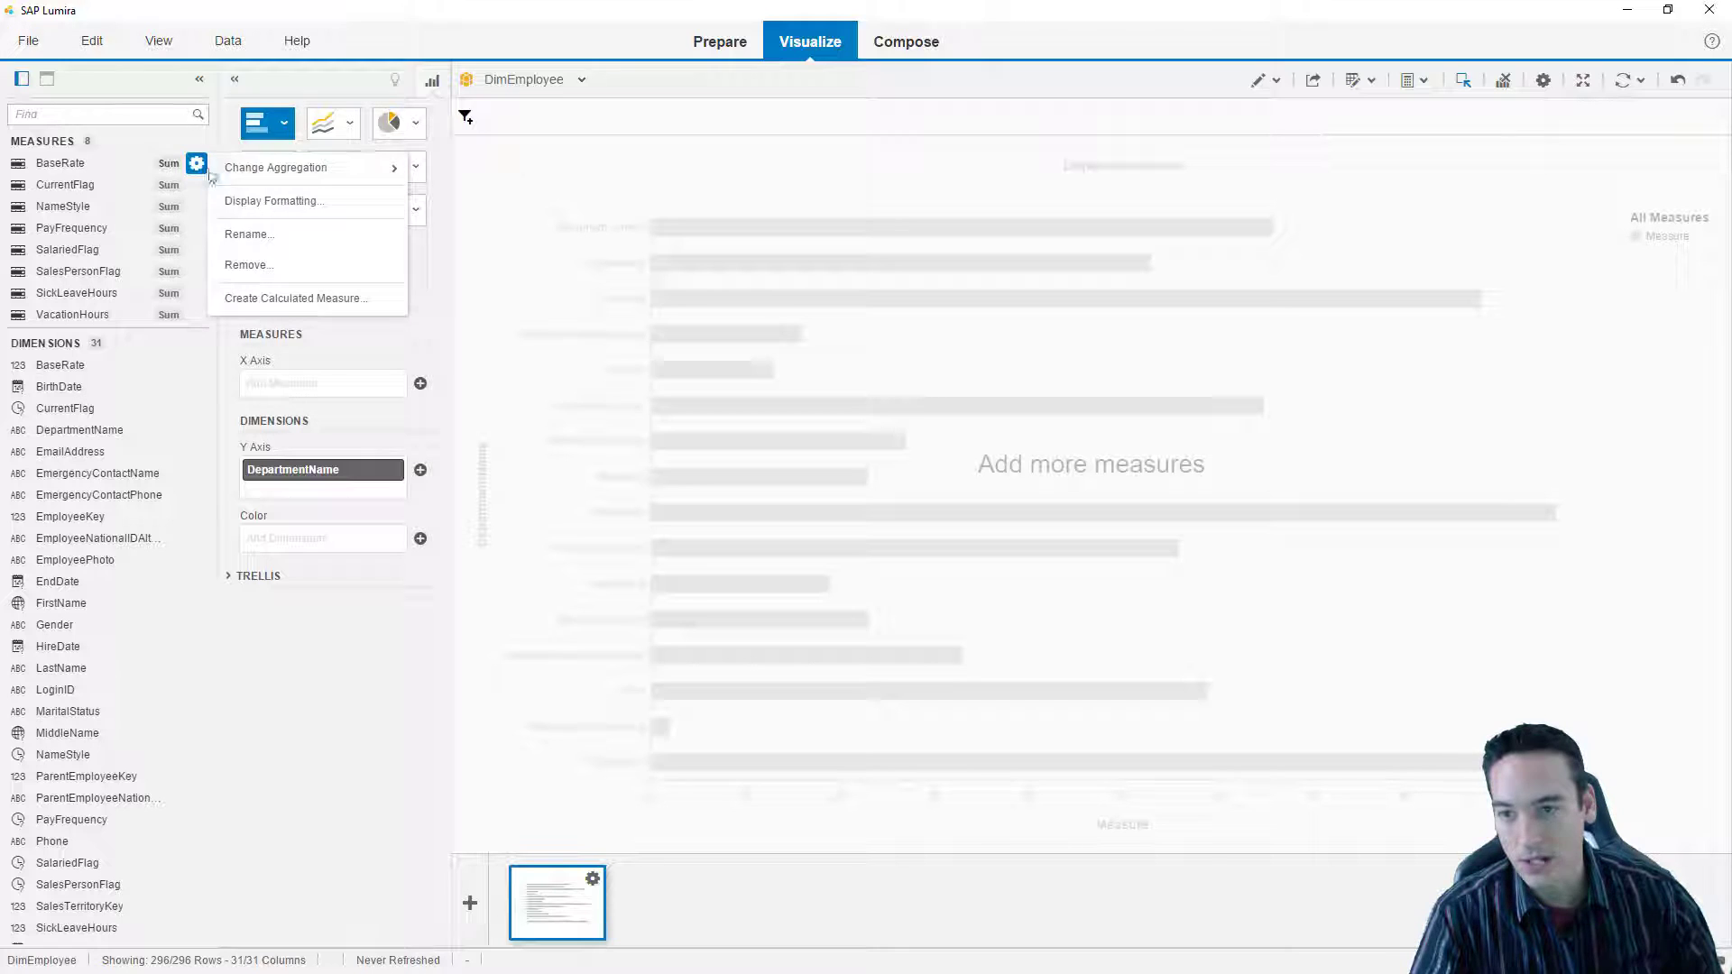
mouse_move(355, 168)
left_click(443, 200)
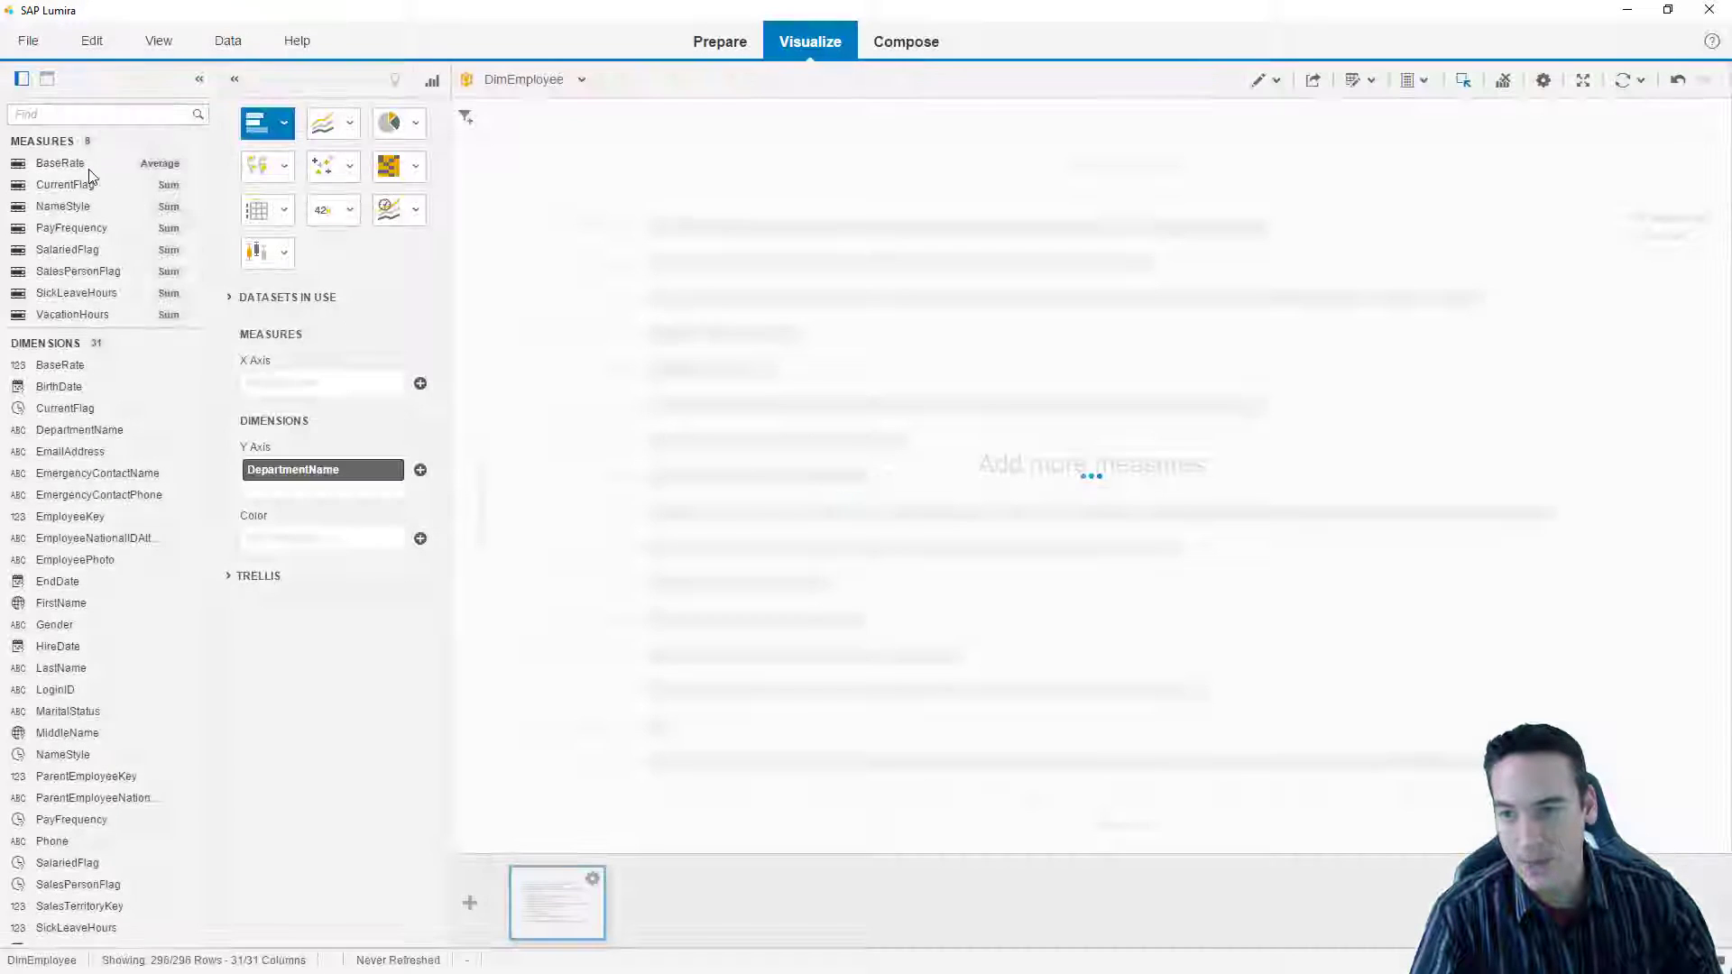
left_click_drag(108, 162, 289, 382)
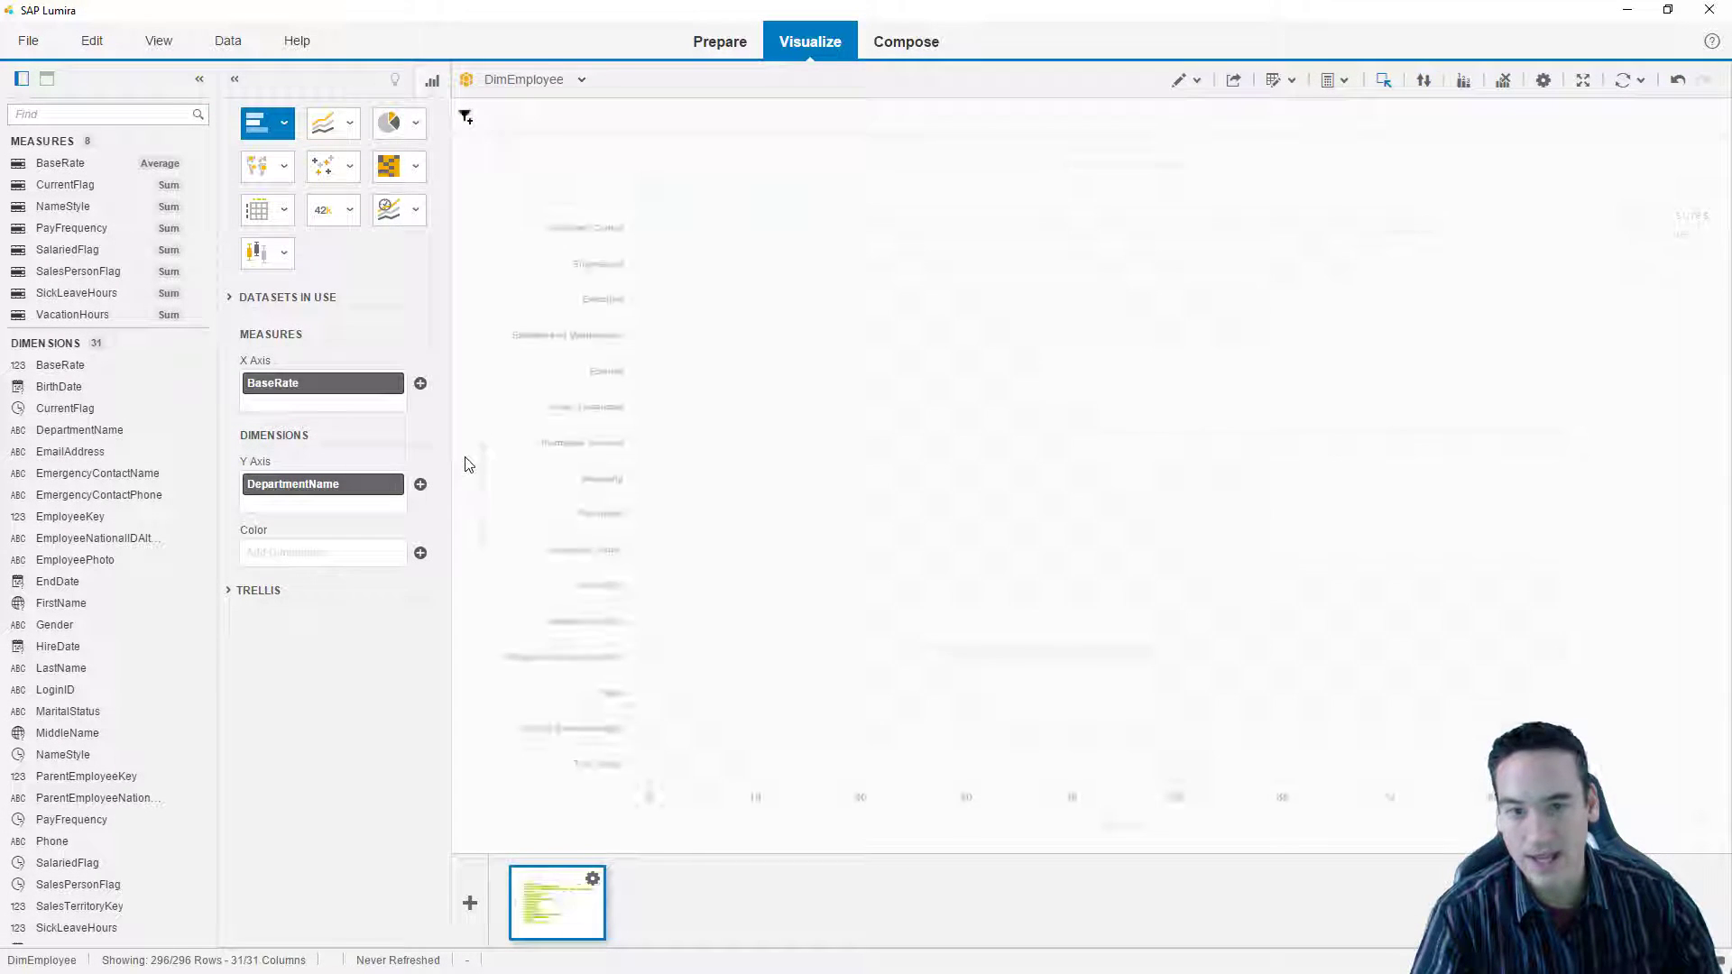
left_click(1424, 80)
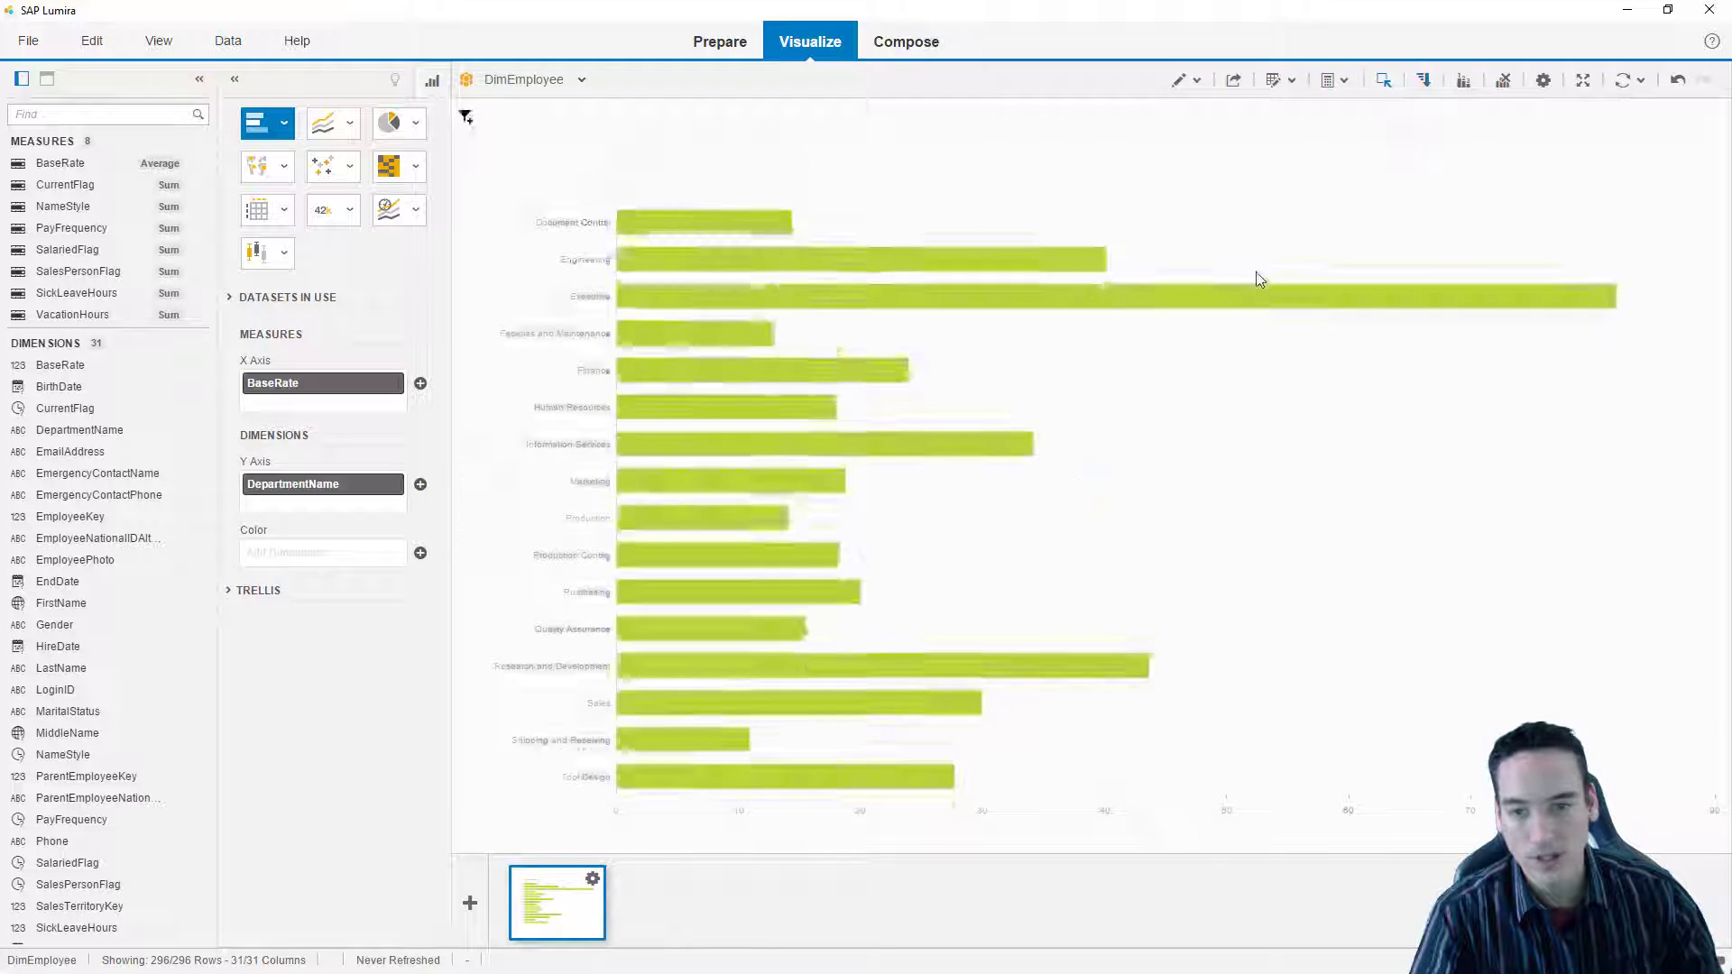